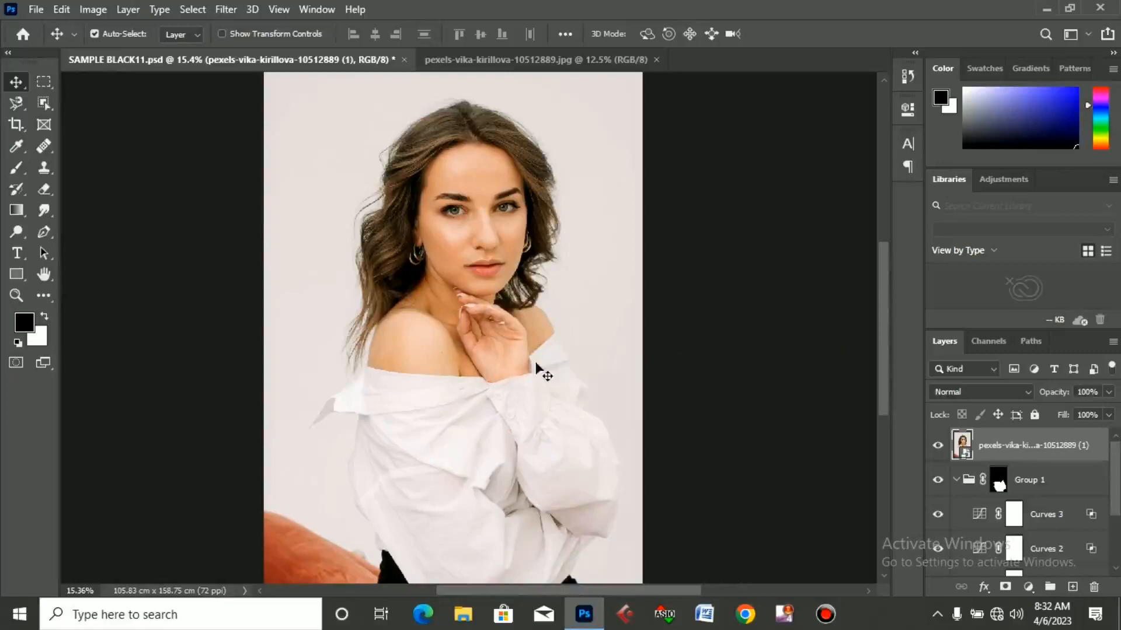
- Compare the white-shirt original with the black-shirt edit by toggling the top photo layer's visibility
scroll(493, 361, "up", 2)
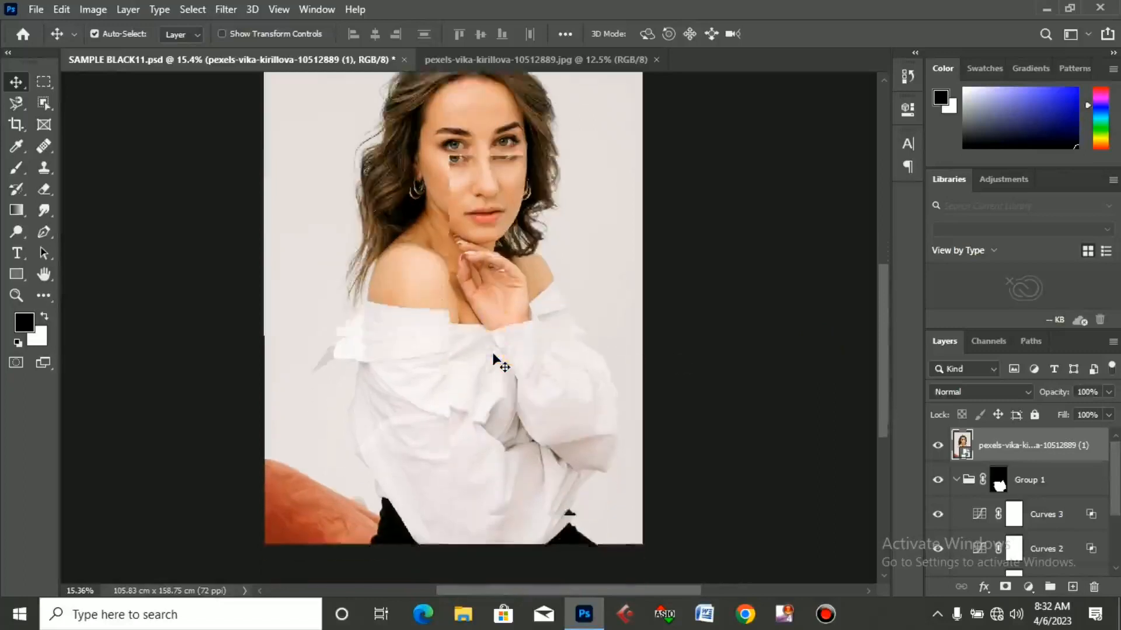
scroll(493, 361, "up", 3)
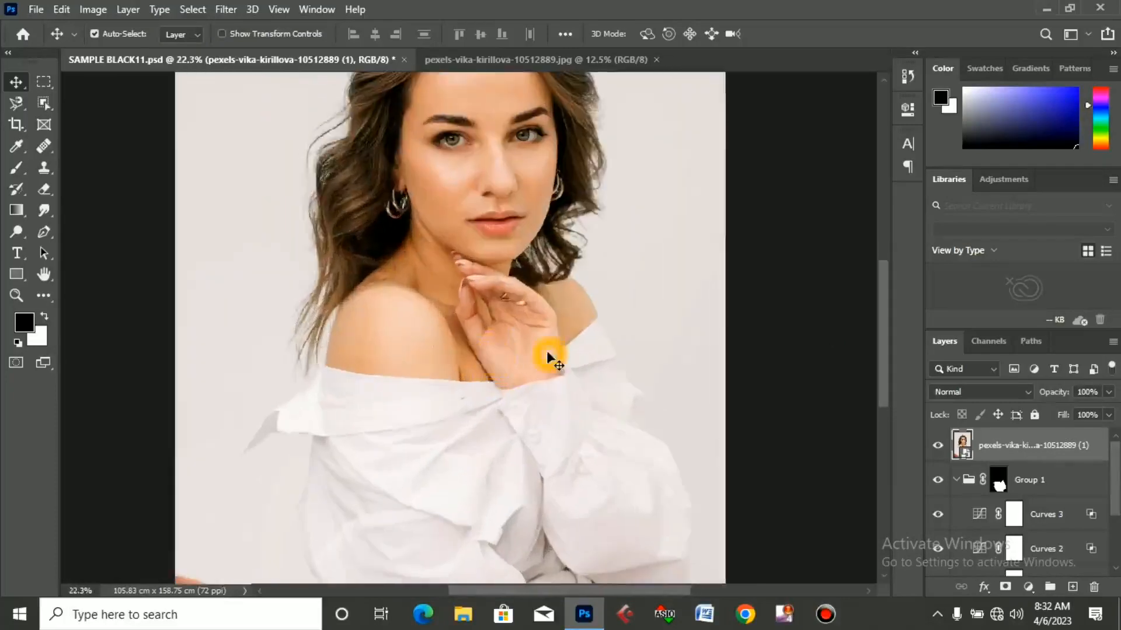
scroll(546, 351, "down", 2)
left_click(937, 447)
left_click(938, 447)
scroll(456, 418, "down", 4)
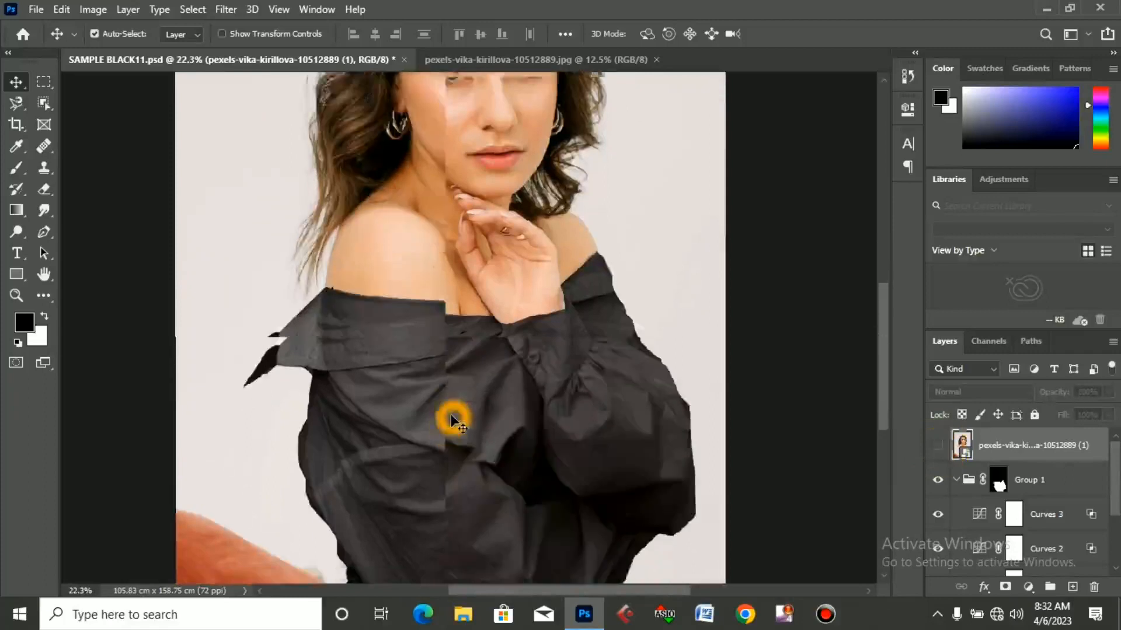
scroll(523, 387, "up", 5)
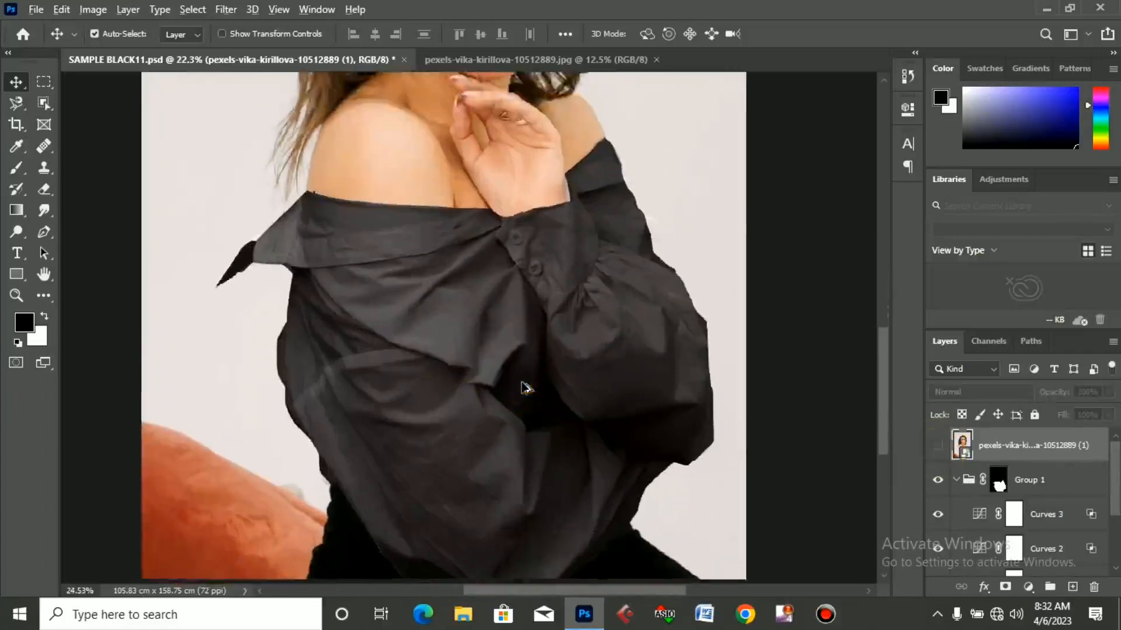
scroll(523, 387, "down", 3)
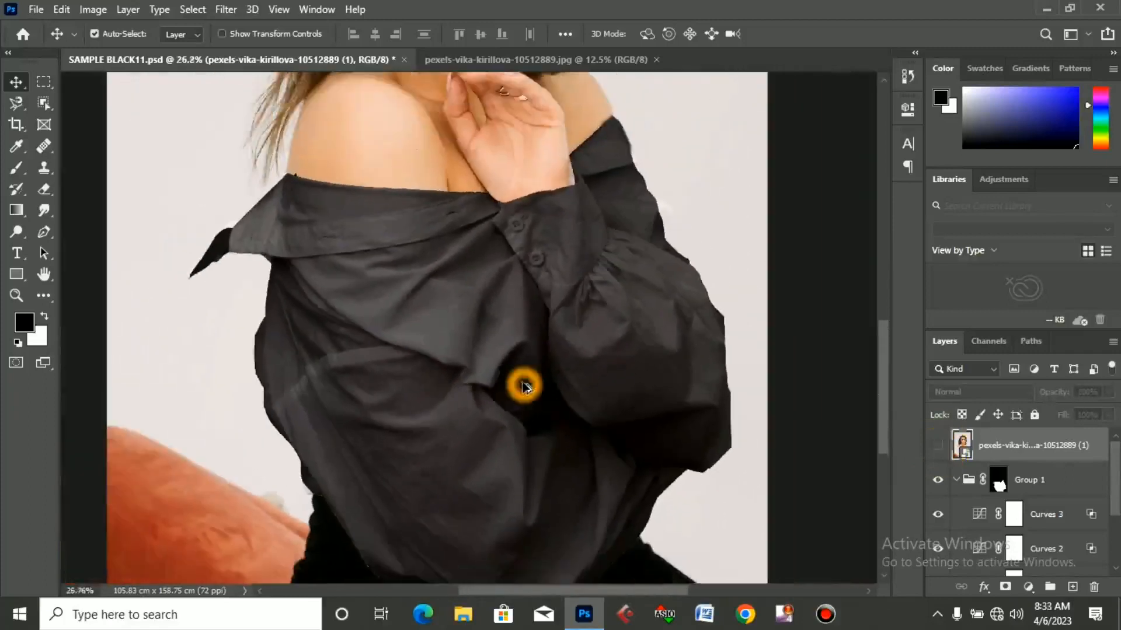
left_click(936, 446)
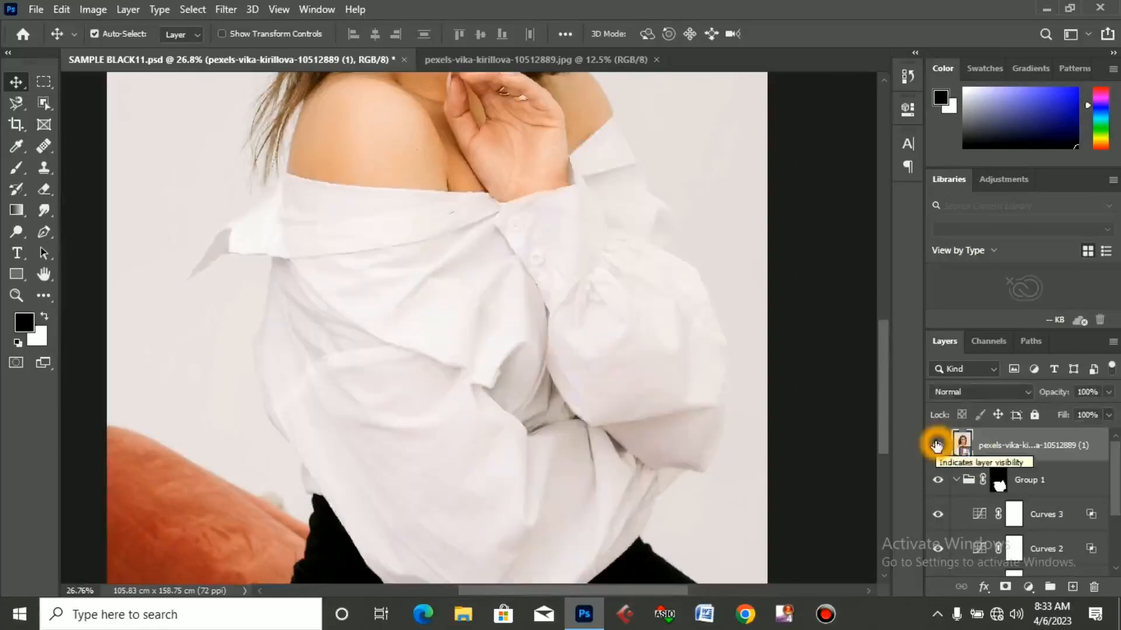
left_click(937, 446)
- Close SAMPLE BLACK11.psd and save its changes
scroll(474, 297, "down", 3)
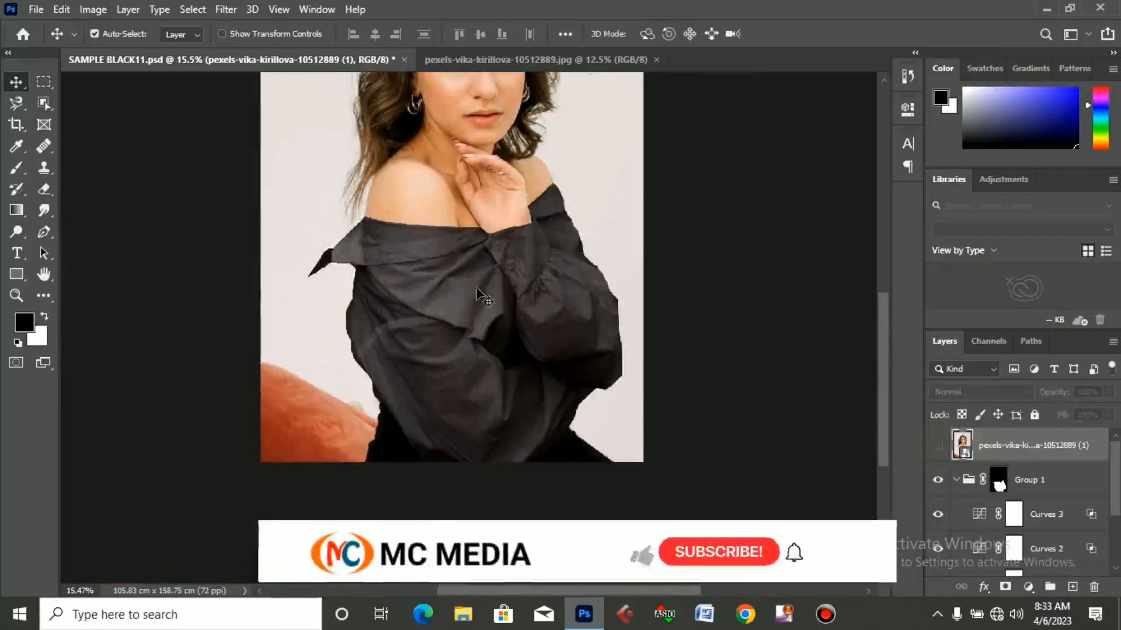
scroll(478, 295, "down", 1)
scroll(477, 295, "down", 2)
scroll(477, 296, "up", 3)
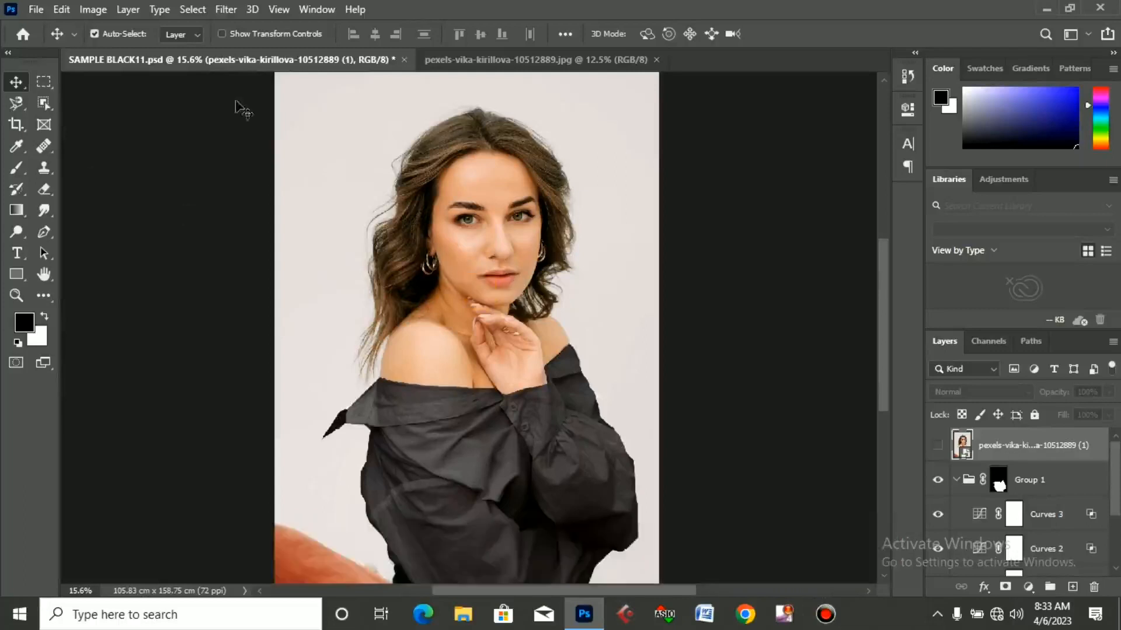
left_click(403, 61)
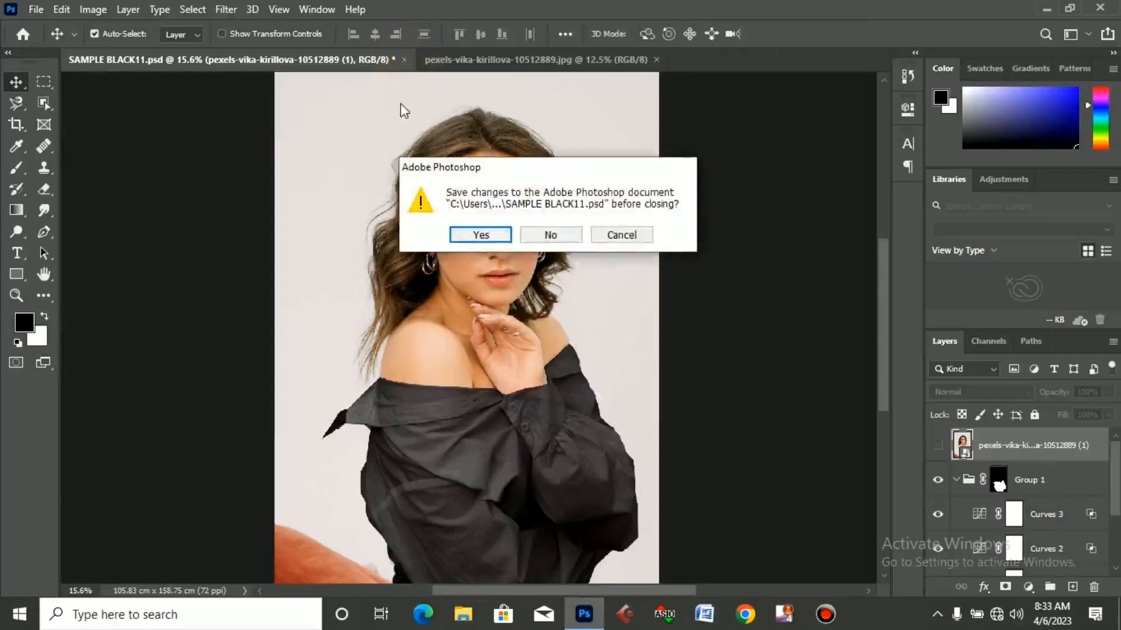
left_click(500, 231)
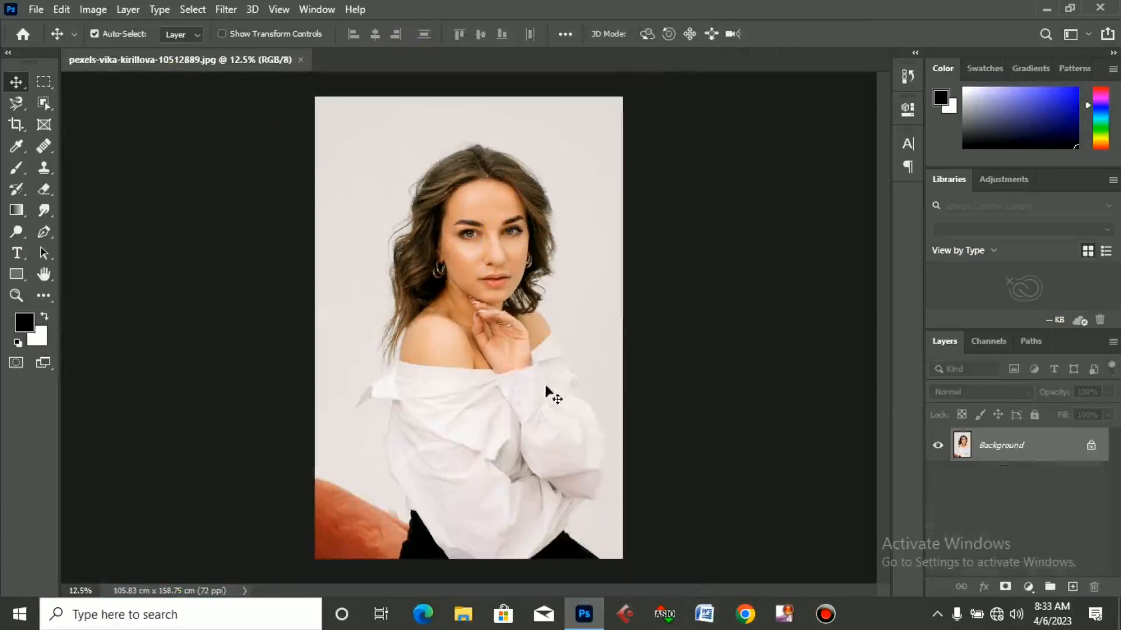
- Activate the Magnetic Lasso Tool for selecting the white shirt in the original photo
scroll(514, 409, "up", 5)
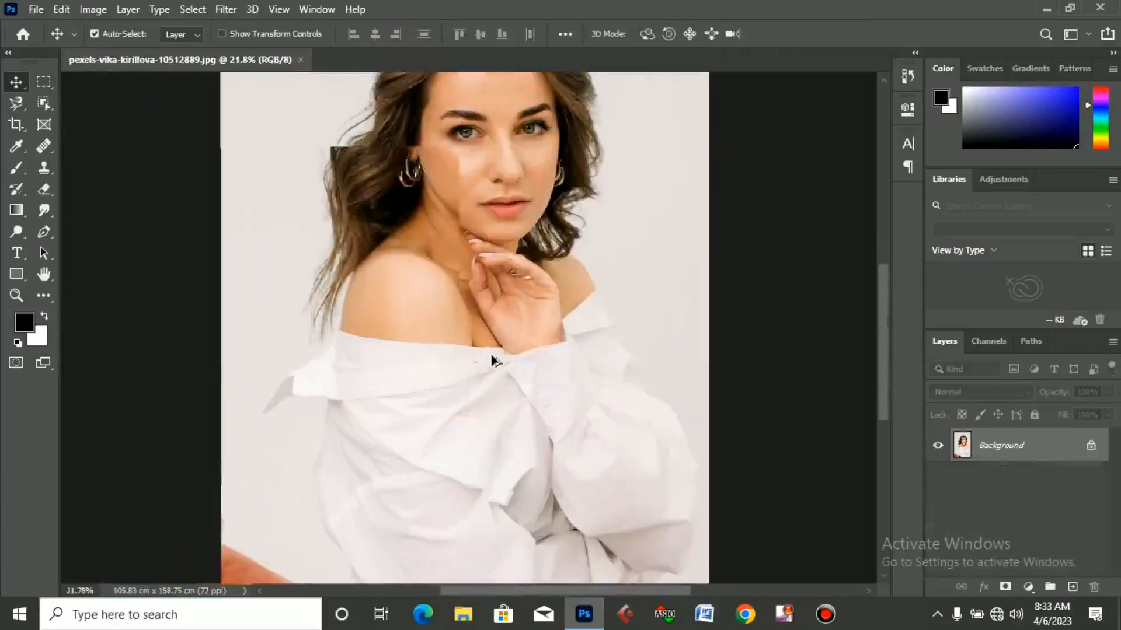
scroll(502, 336, "up", 2)
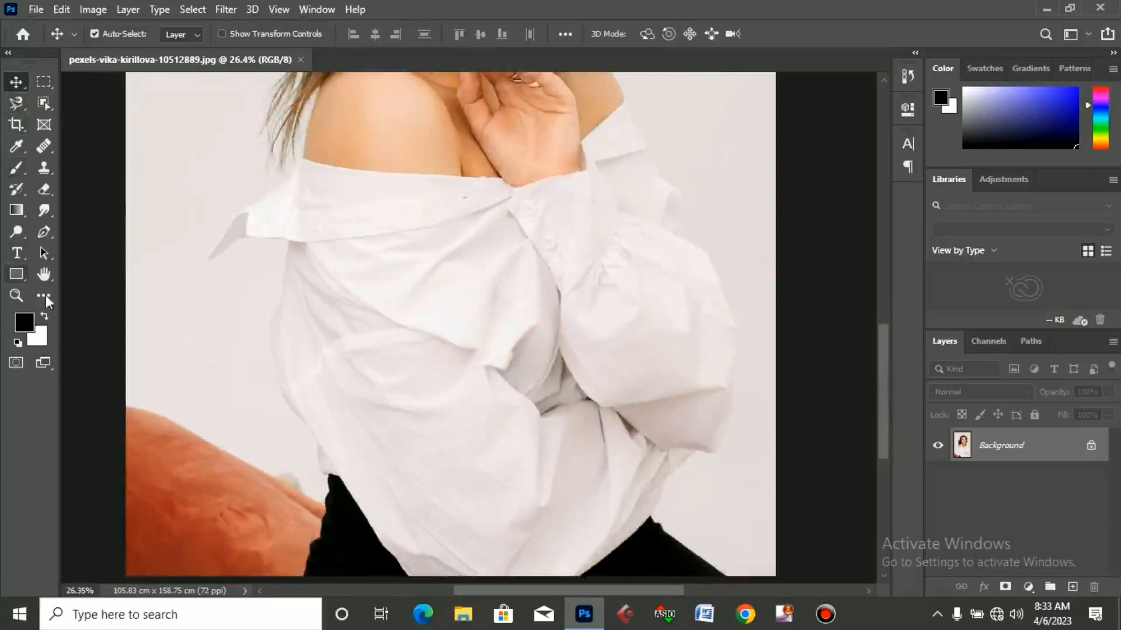
left_click(432, 476)
left_click(39, 232)
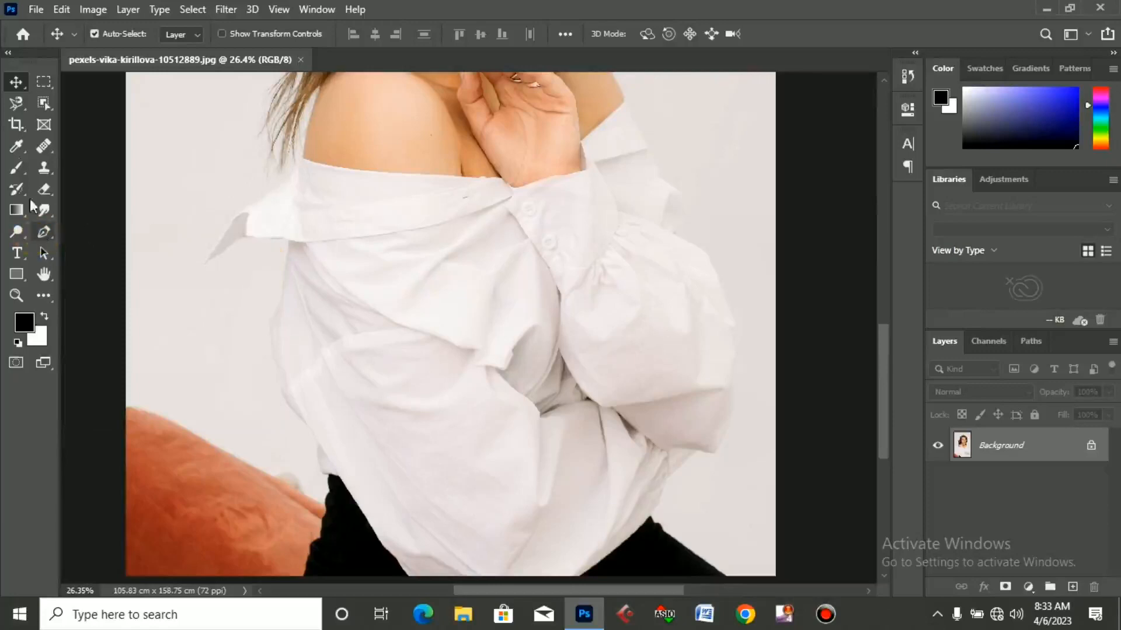
left_click(15, 102)
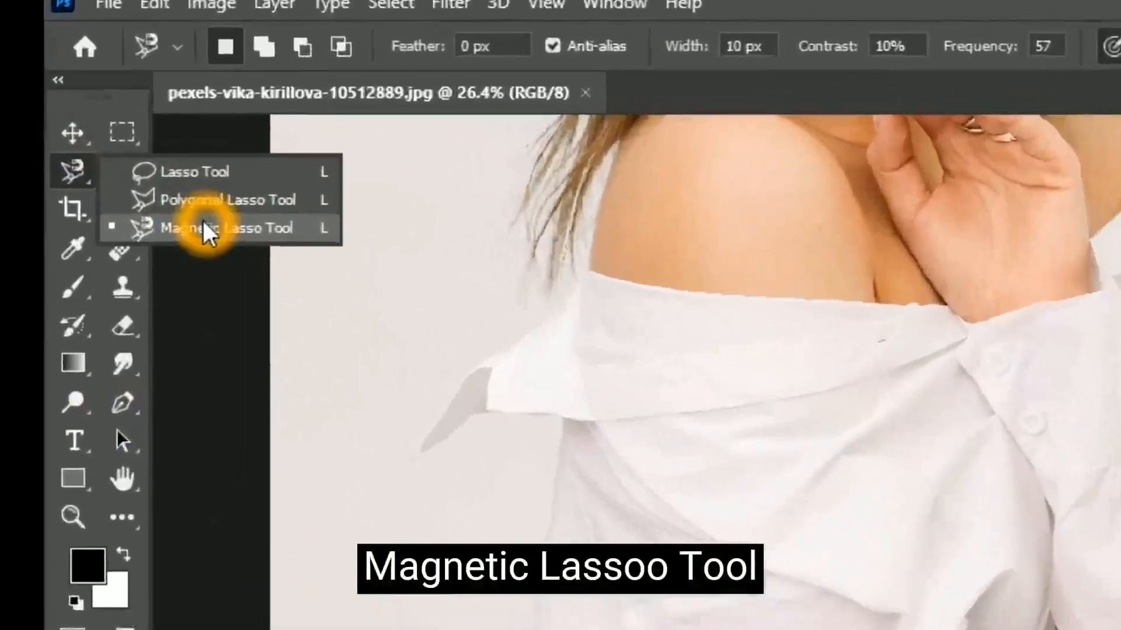
left_click(130, 171)
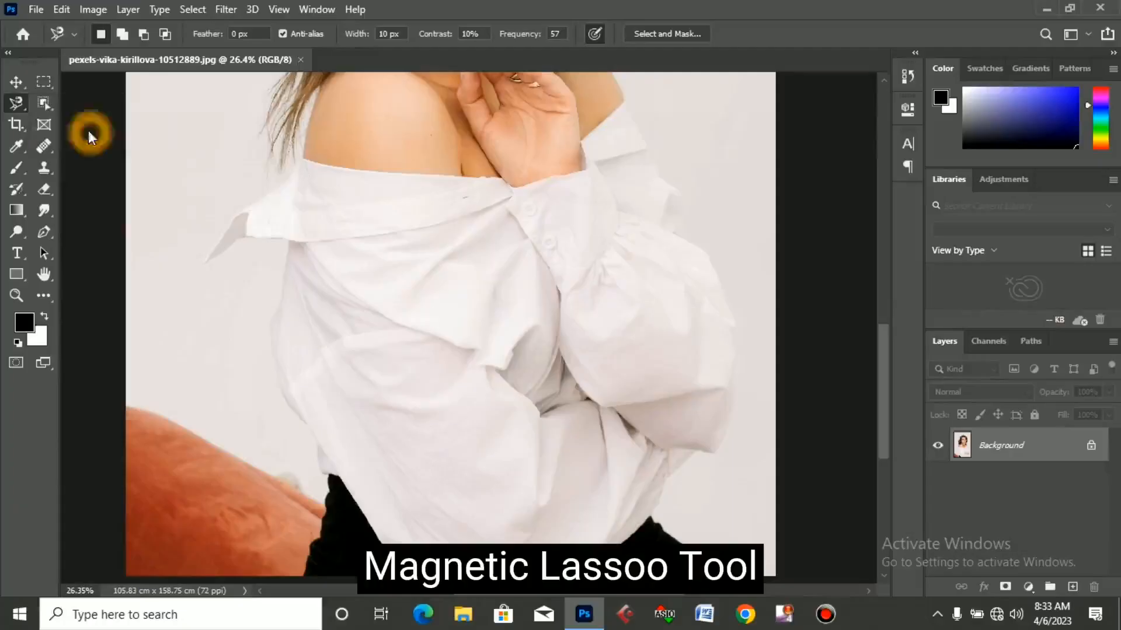
left_click(202, 258)
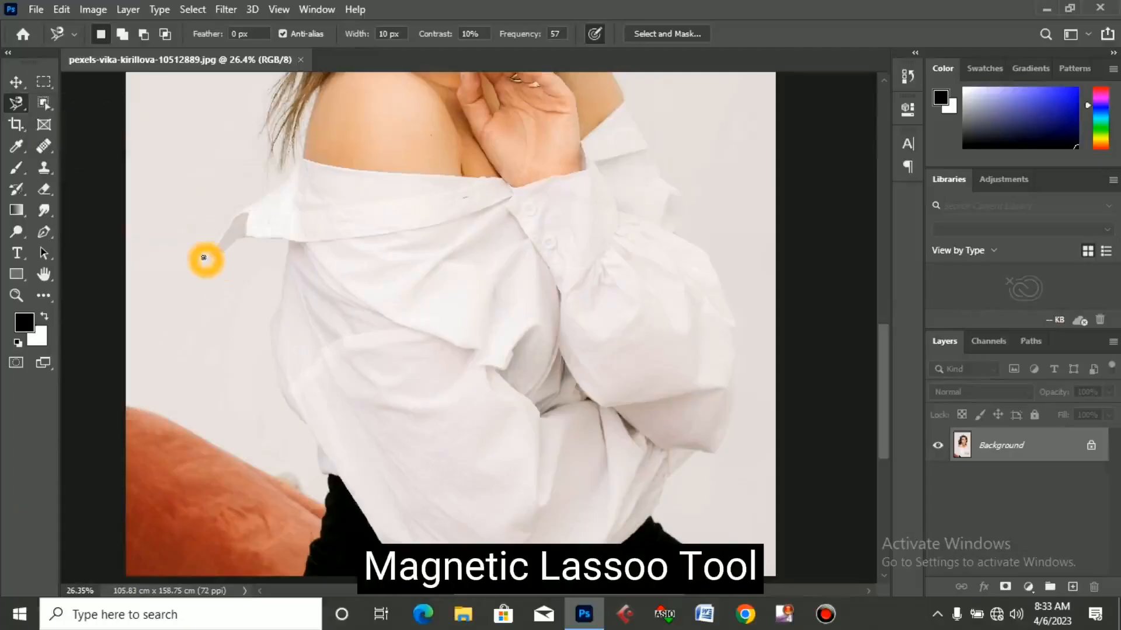
left_click(209, 258)
left_click(247, 215)
left_click(212, 256)
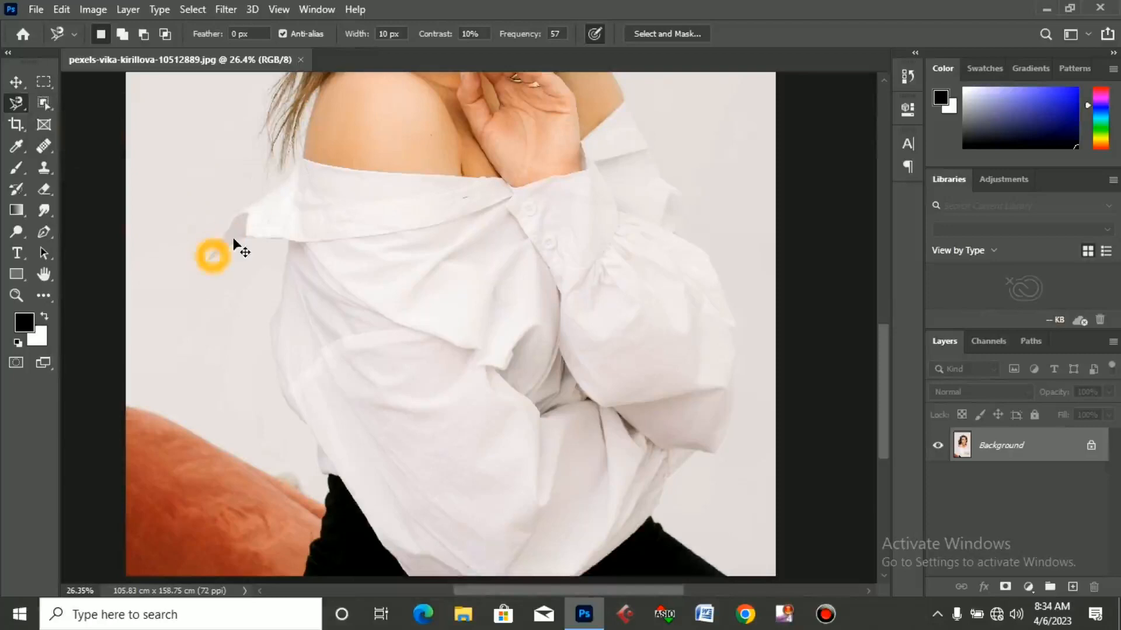
- Trace the white shirt with the Magnetic Lasso from the pointed collar tip along the neckline and cuff to the sleeve's outer edge
left_click(205, 263)
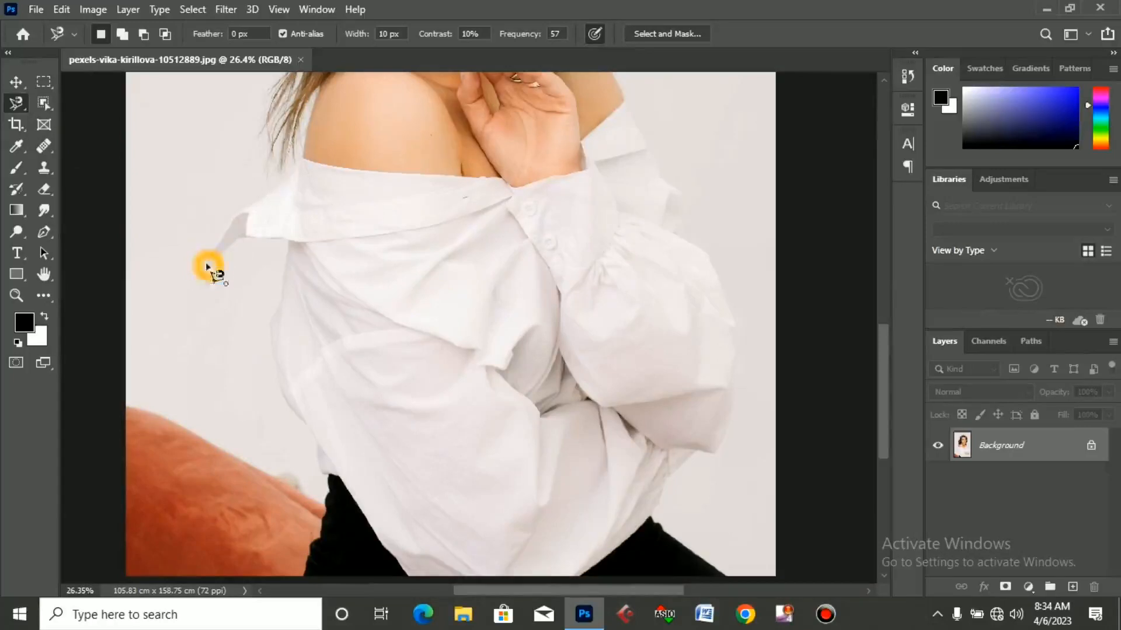
left_click(238, 211)
left_click(458, 173)
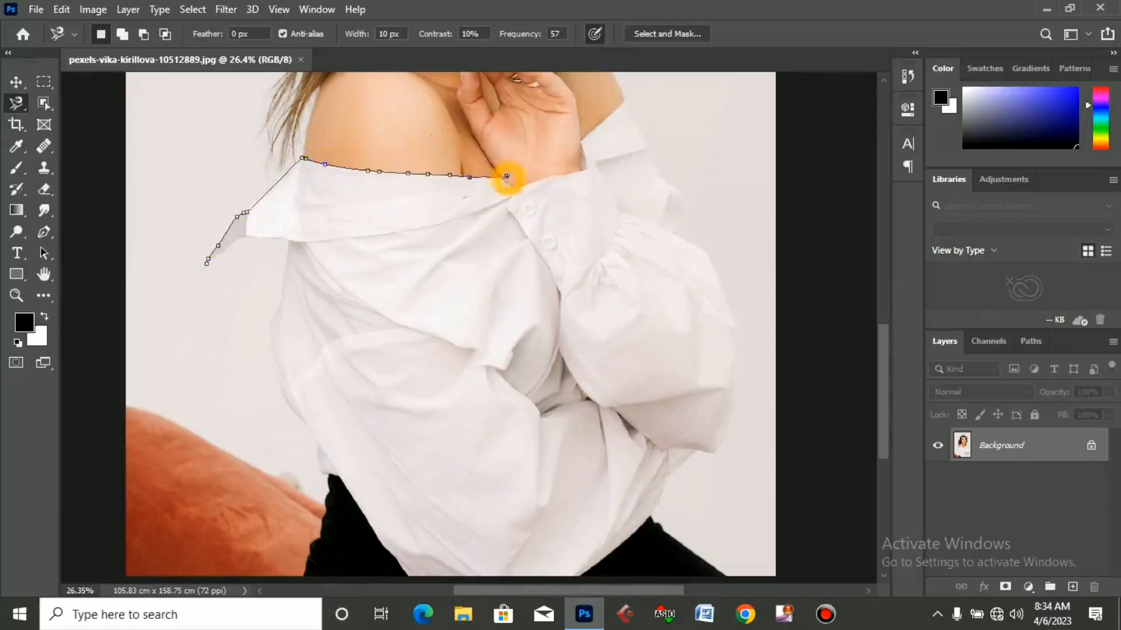
left_click(568, 177)
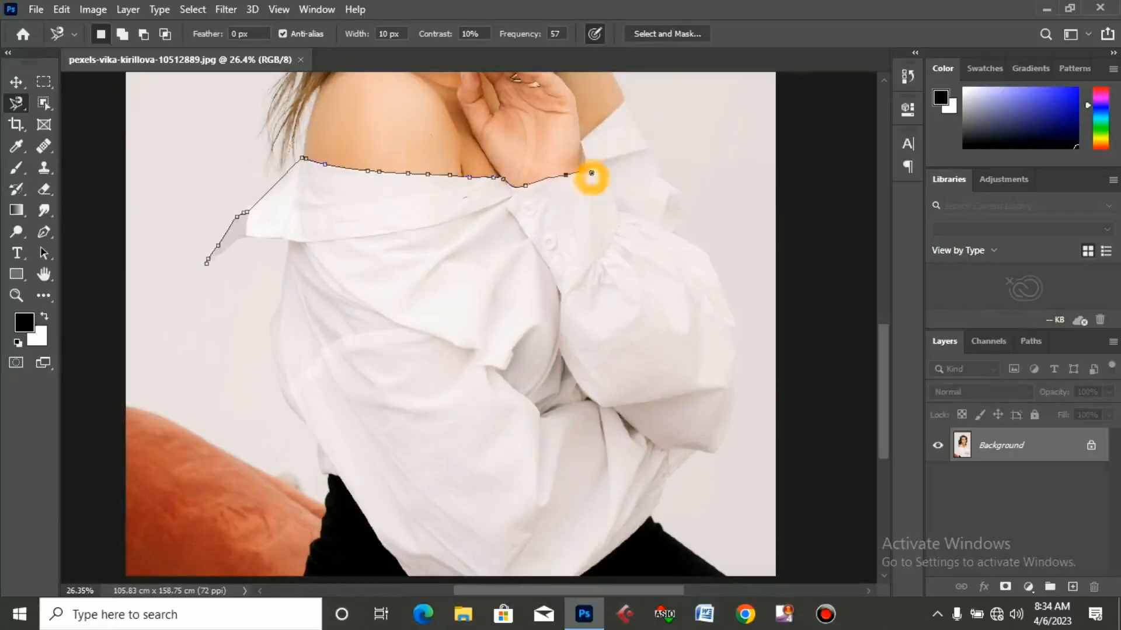
left_click(629, 104)
left_click(694, 222)
left_click(740, 332)
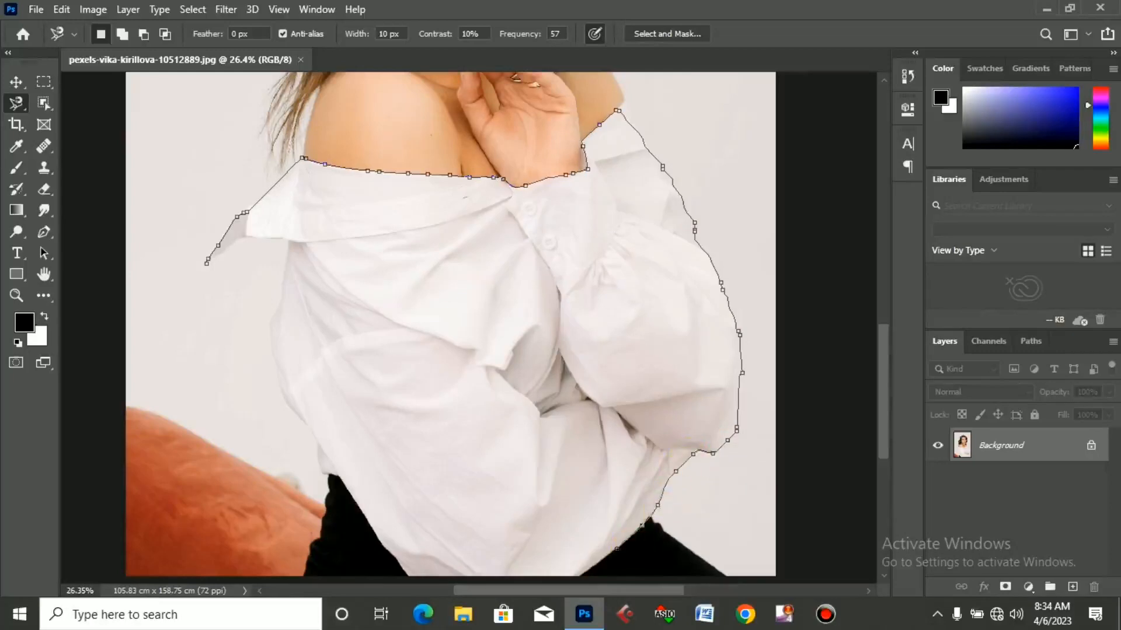
- Continue the Magnetic Lasso outline along the hem and up the shirt's other side, closing the selection at the collar tip
left_click(585, 578)
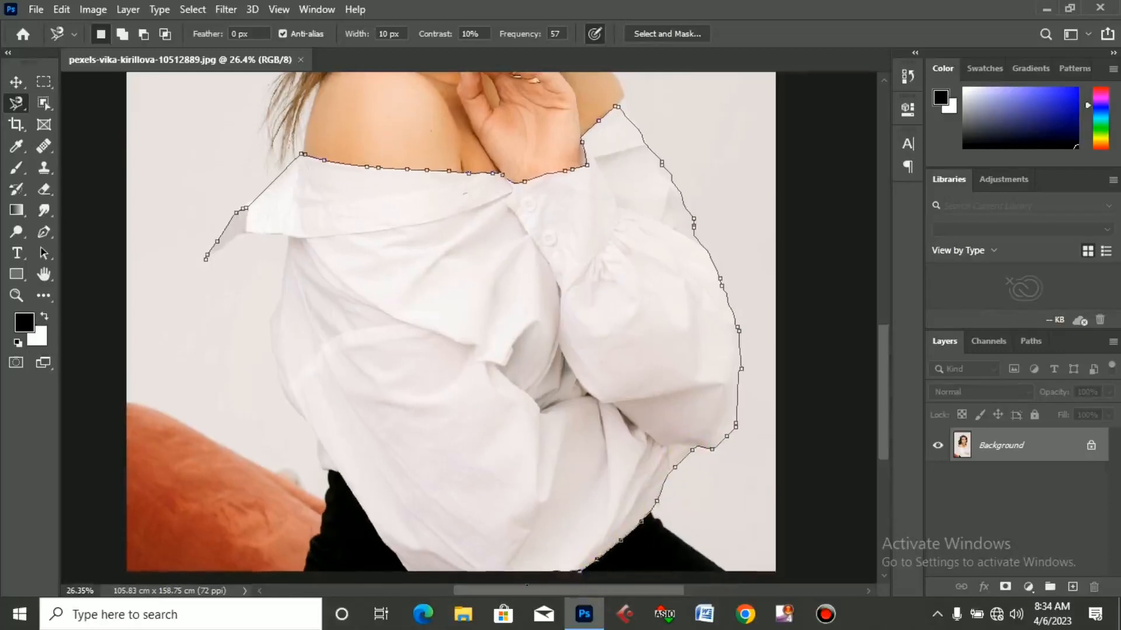
left_click(421, 572)
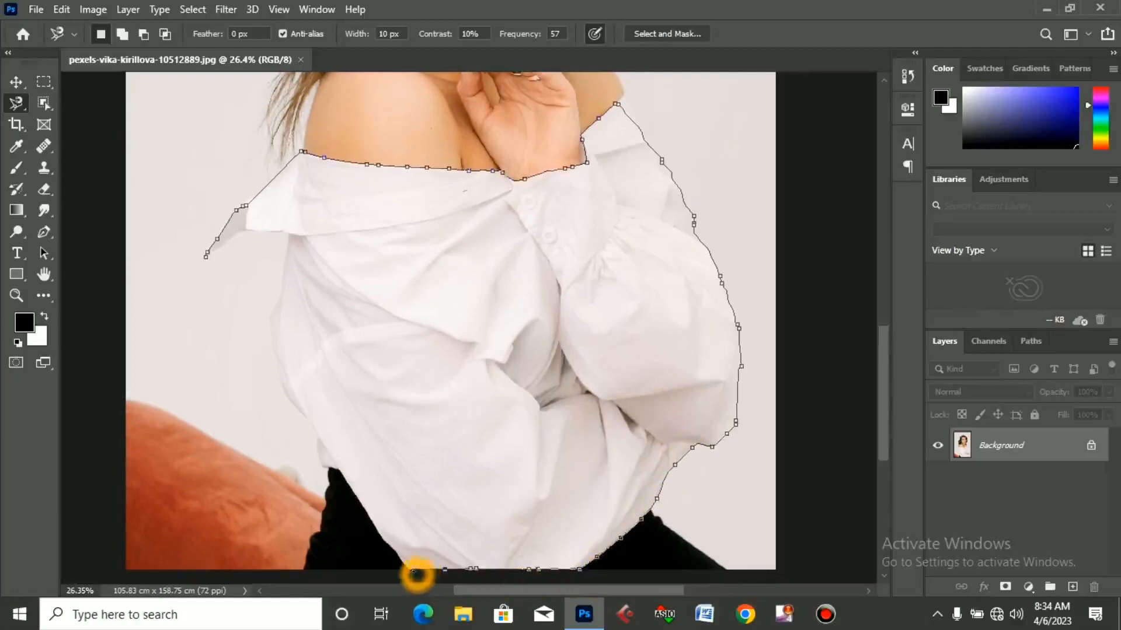
left_click(319, 464)
left_click(315, 451)
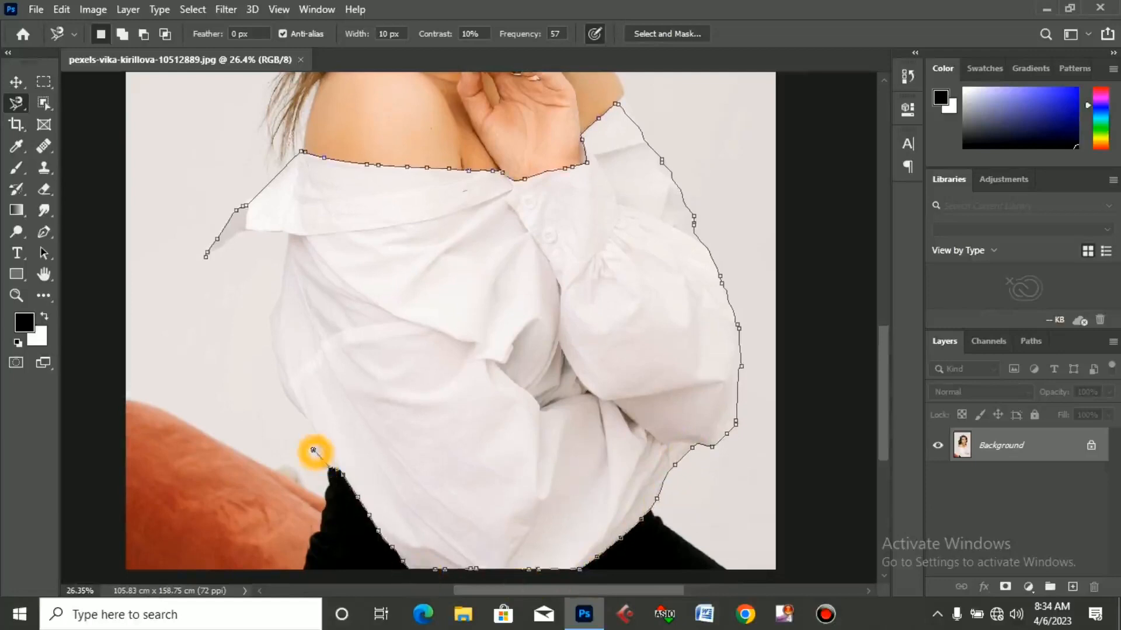
left_click(284, 381)
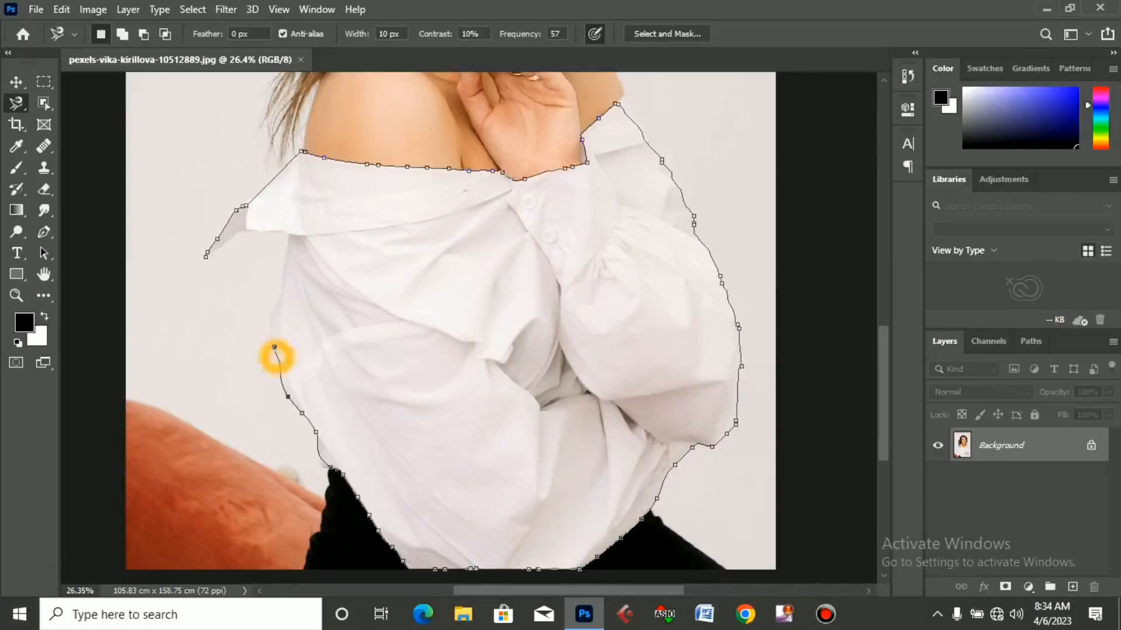
left_click(286, 254)
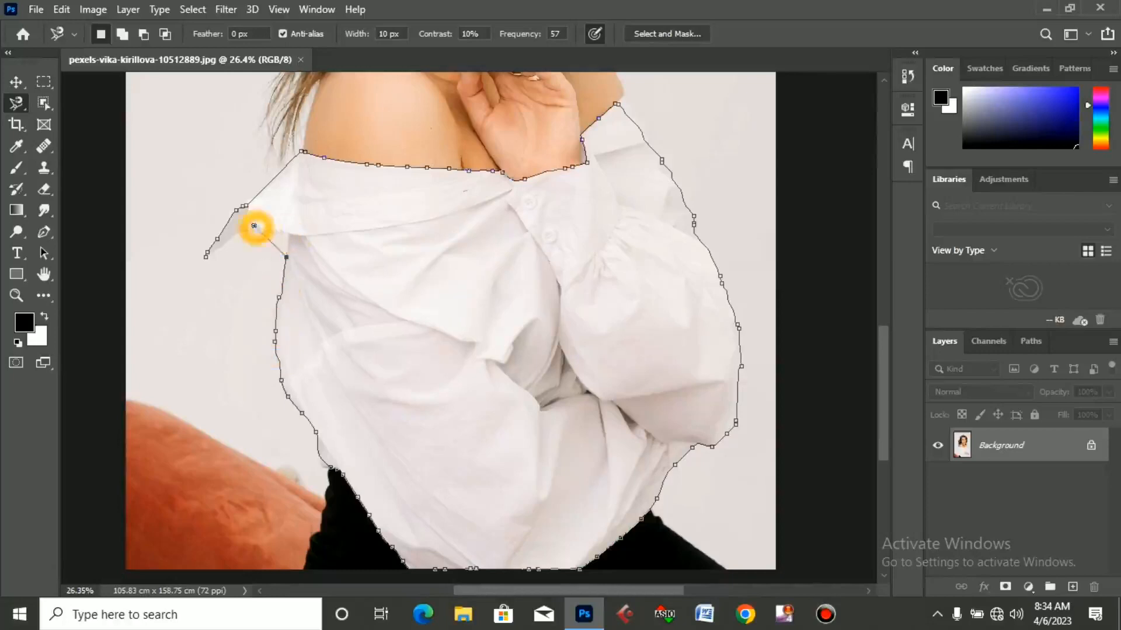
left_click(290, 235)
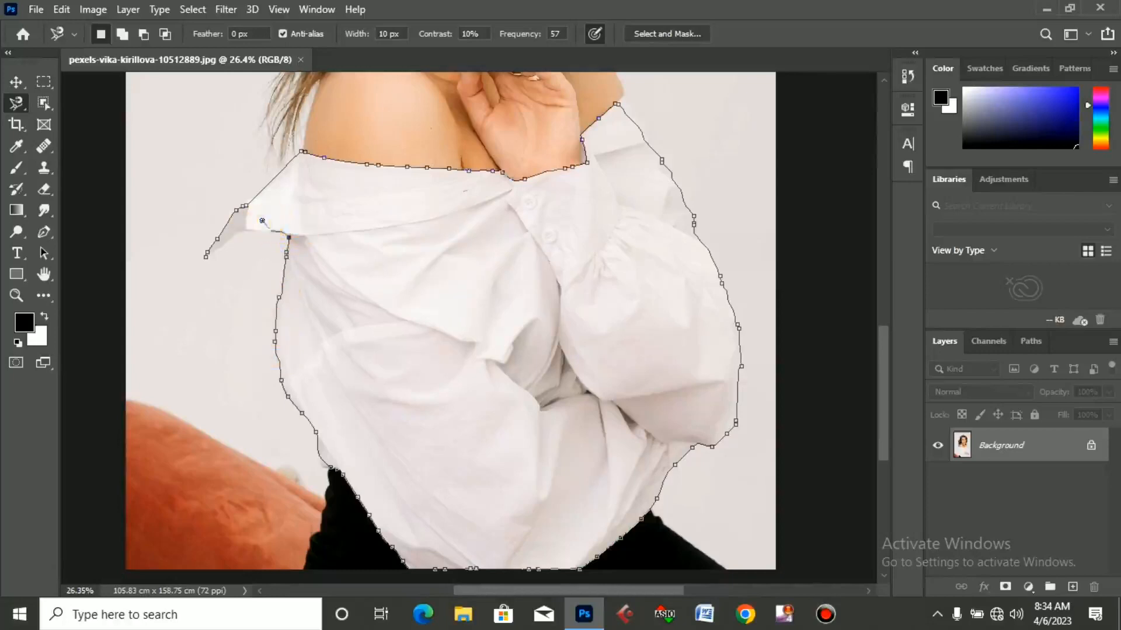
left_click(232, 238)
left_click(207, 254)
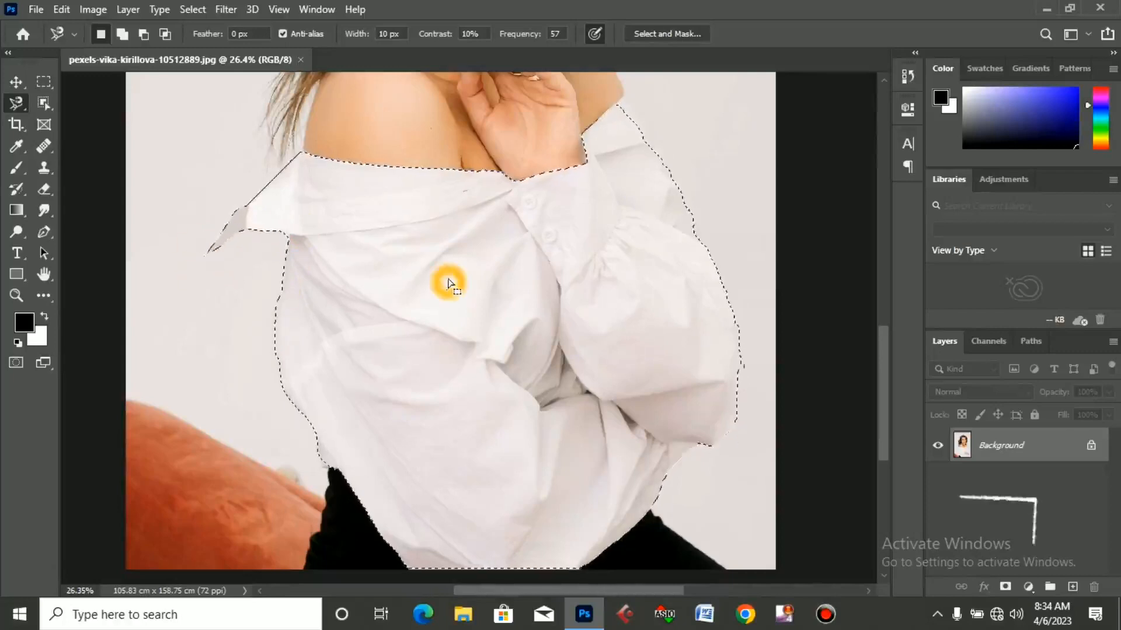
- Add a Solid Color fill layer over the selected shirt
scroll(448, 284, "down", 1)
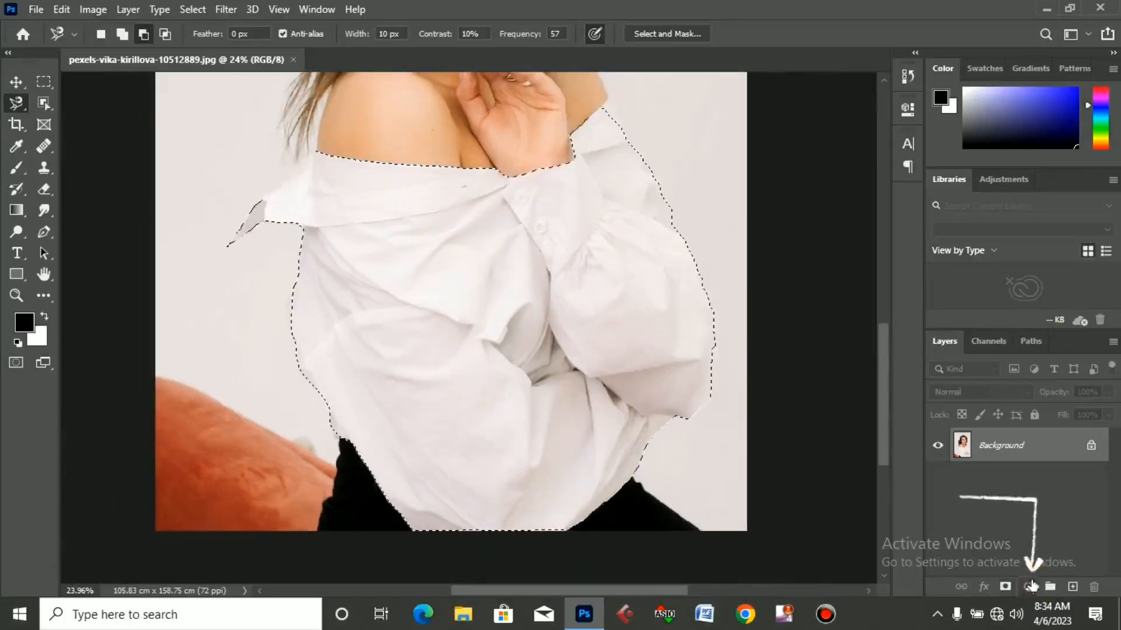
left_click(1029, 587)
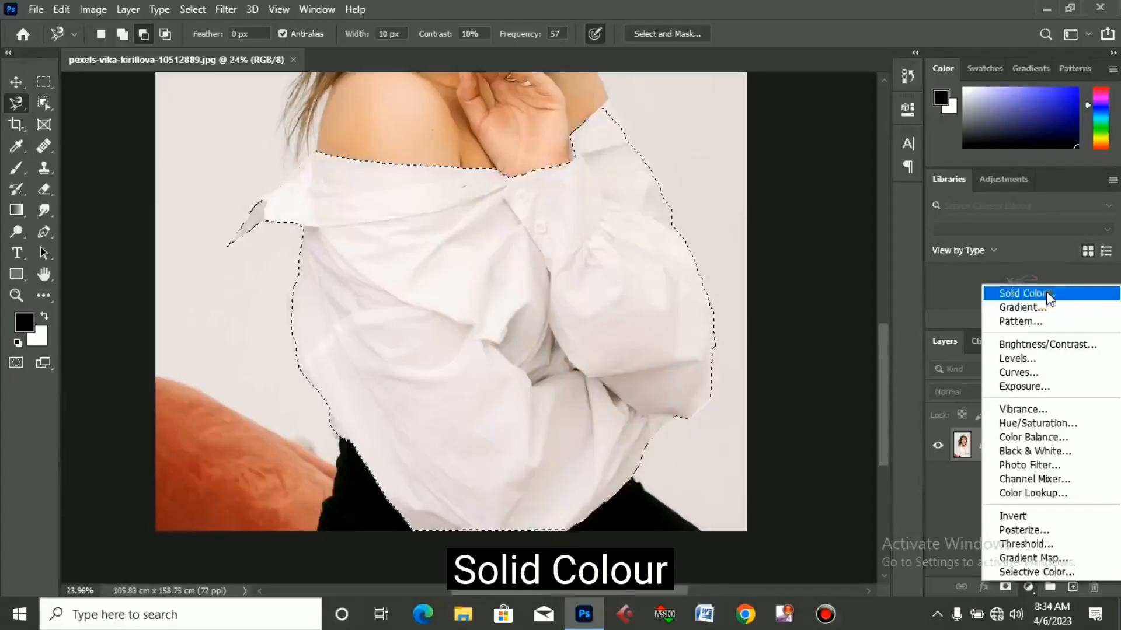
left_click(1049, 298)
left_click(442, 338)
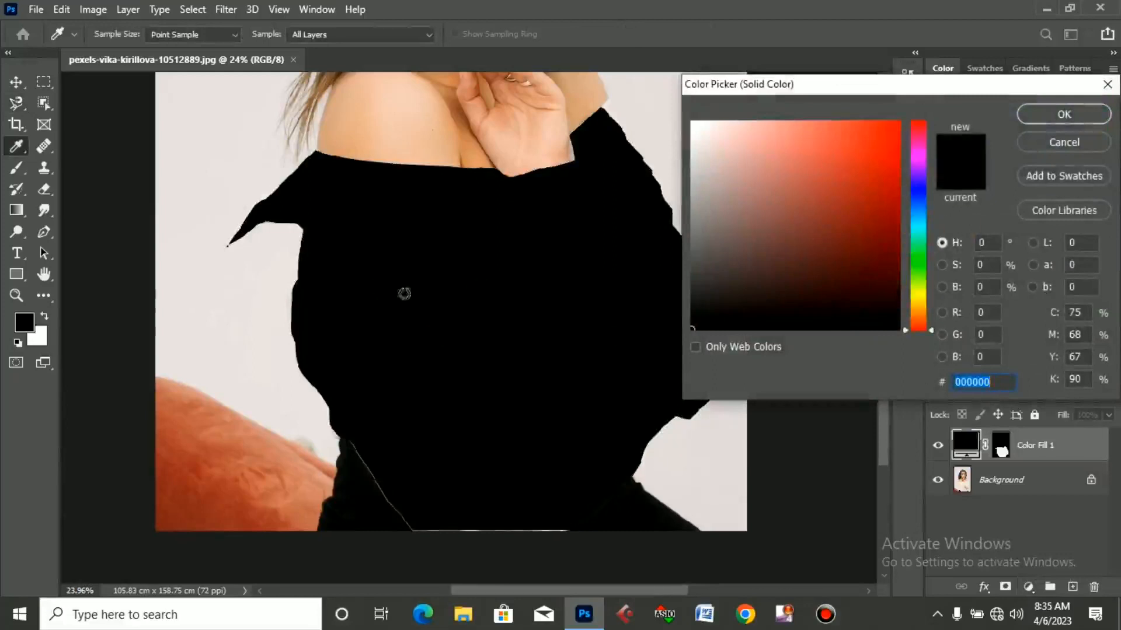
- Set the Solid Color fill over the shirt to bright cyan, hex 33f5dc
left_click(922, 207)
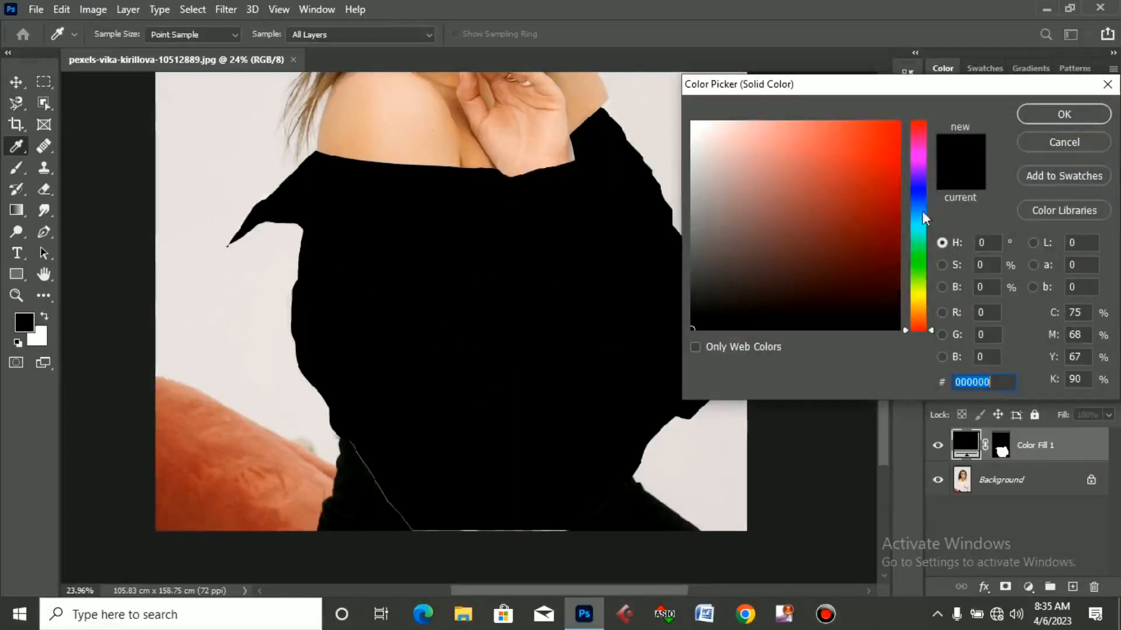
left_click(922, 231)
left_click_drag(849, 157, 821, 112)
left_click_drag(919, 231, 920, 127)
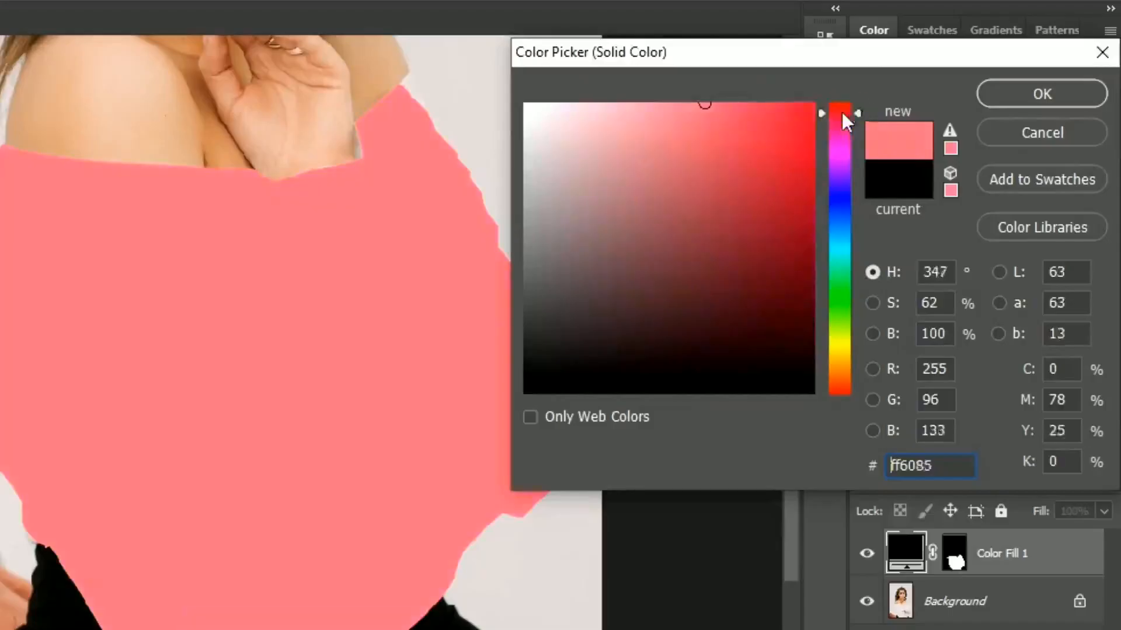
left_click_drag(842, 113, 842, 251)
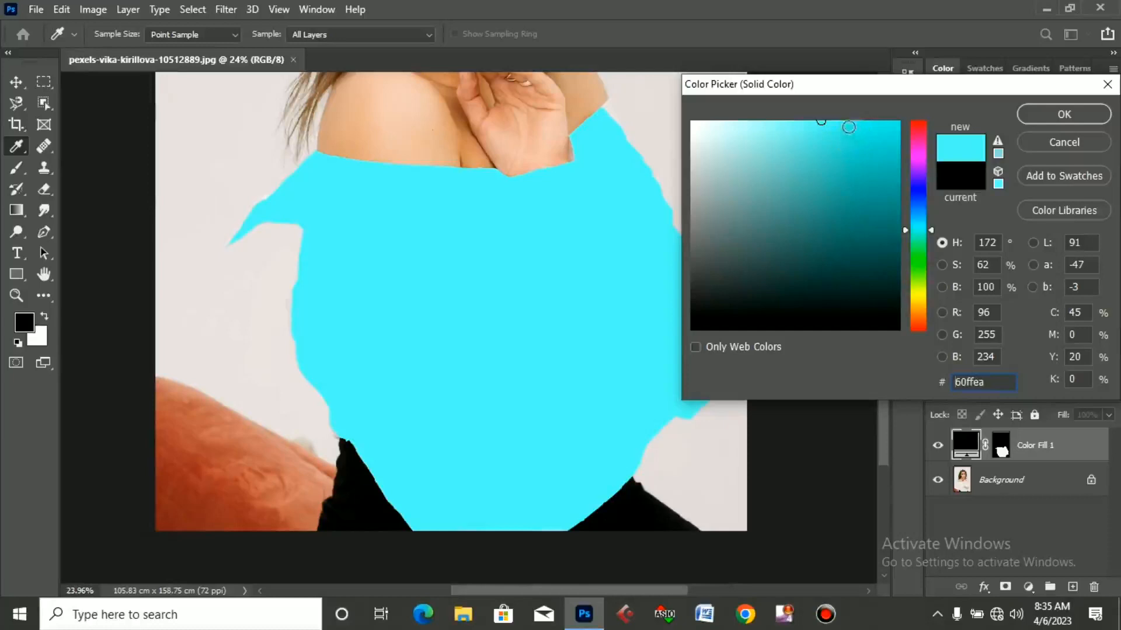
left_click(845, 125)
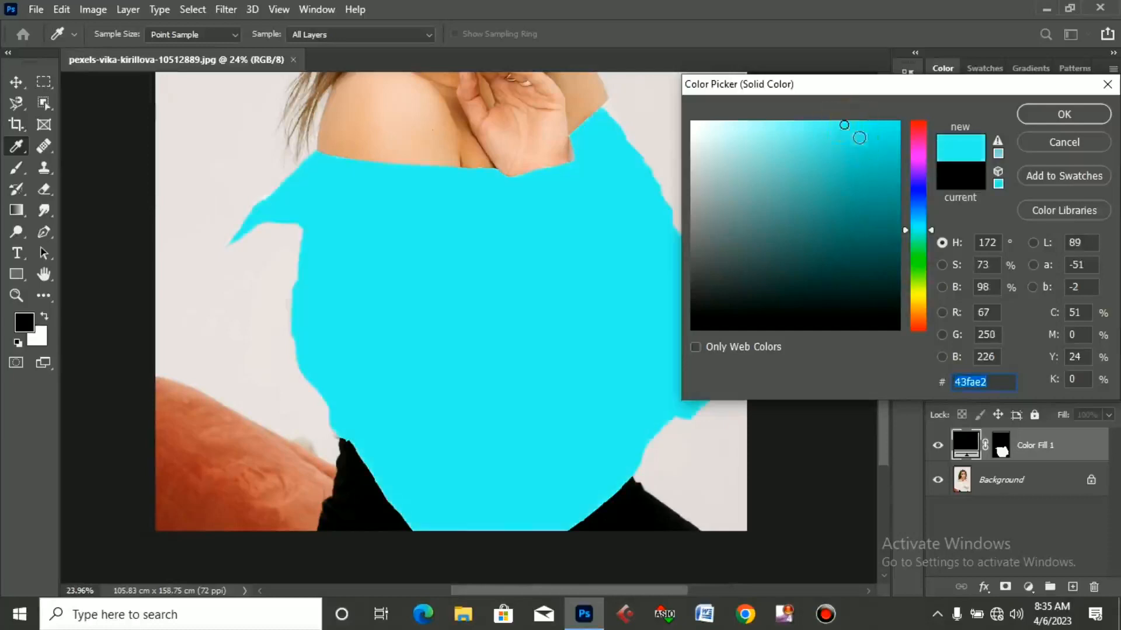
left_click(856, 129)
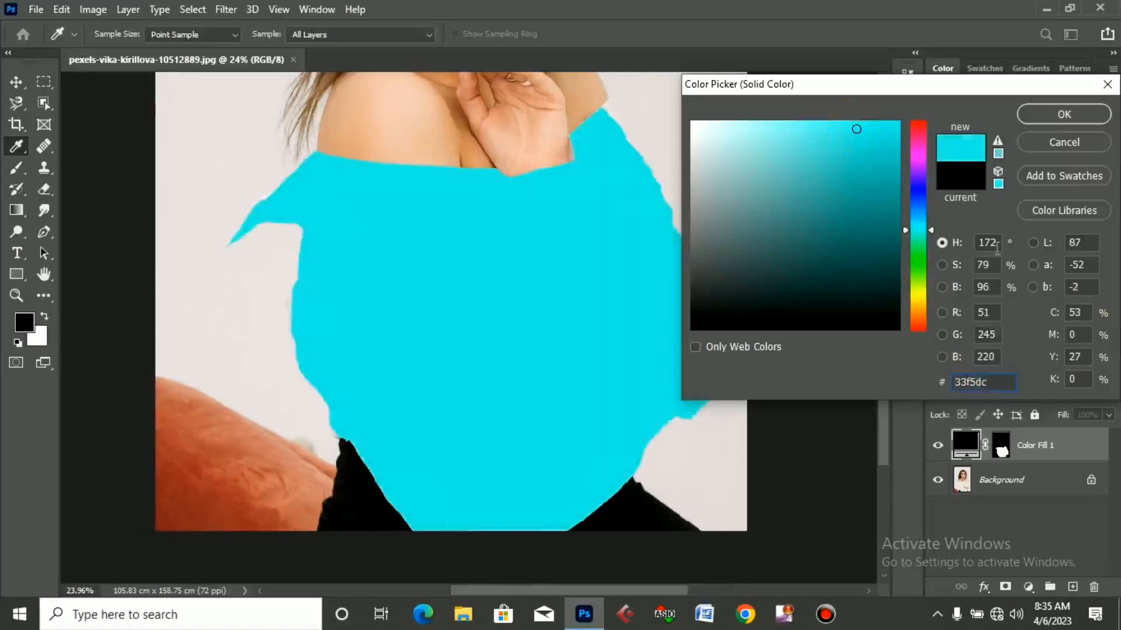
left_click(1054, 111)
key("l")
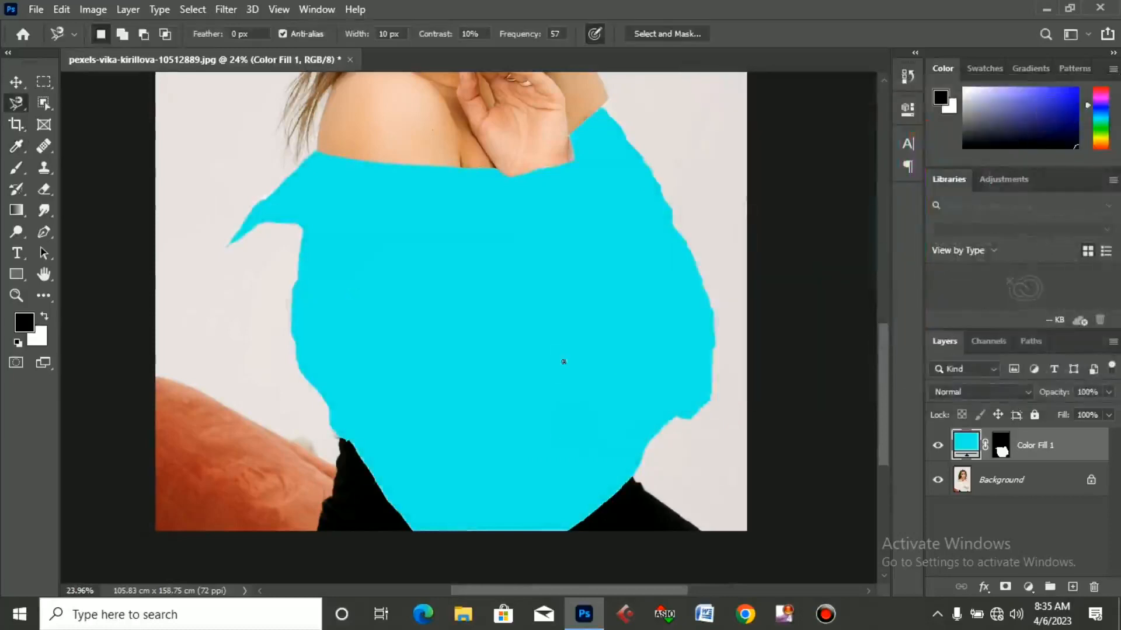
- Change the cyan fill layer's blending mode to Multiply
left_click(985, 466)
left_click(980, 460)
left_click(1033, 441)
left_click(951, 448)
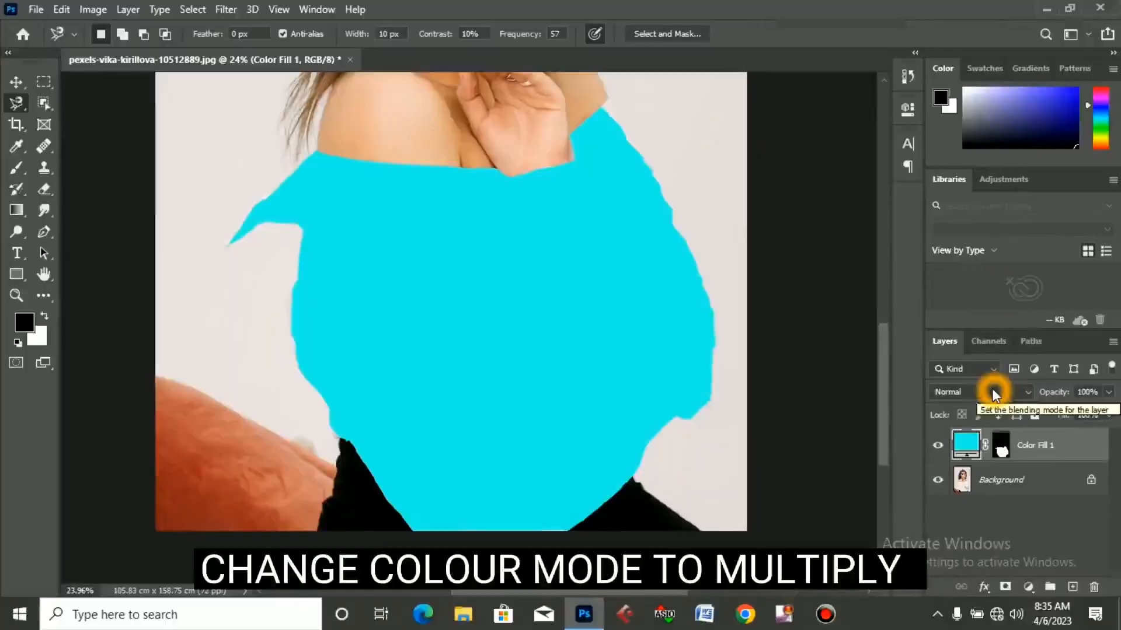
left_click(897, 257)
left_click(962, 251)
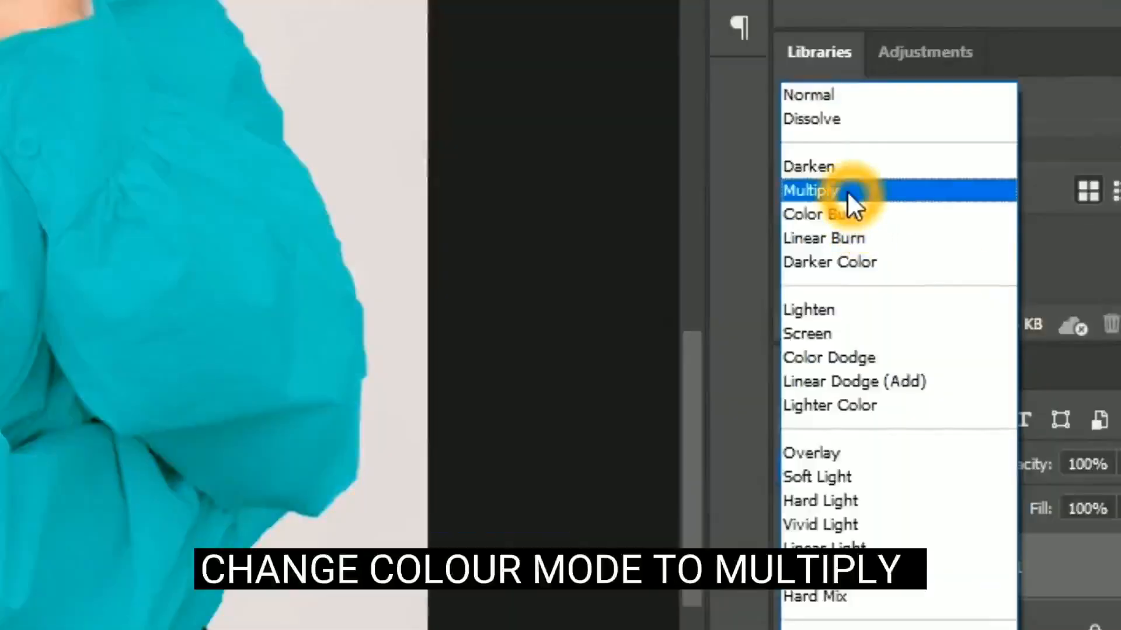
left_click(846, 191)
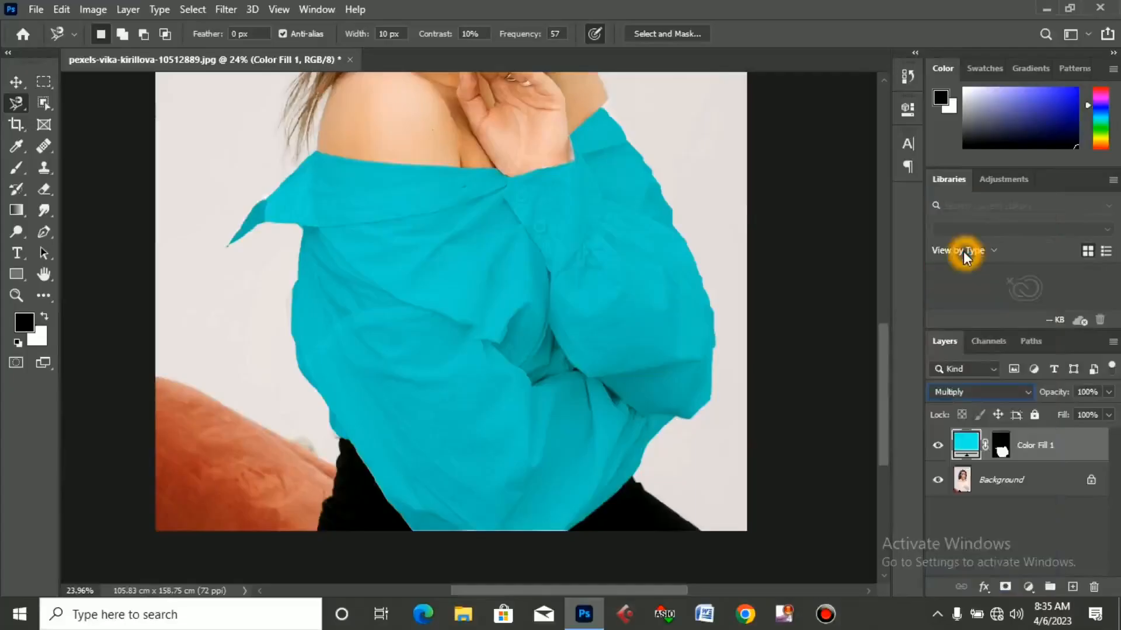
left_click(497, 387)
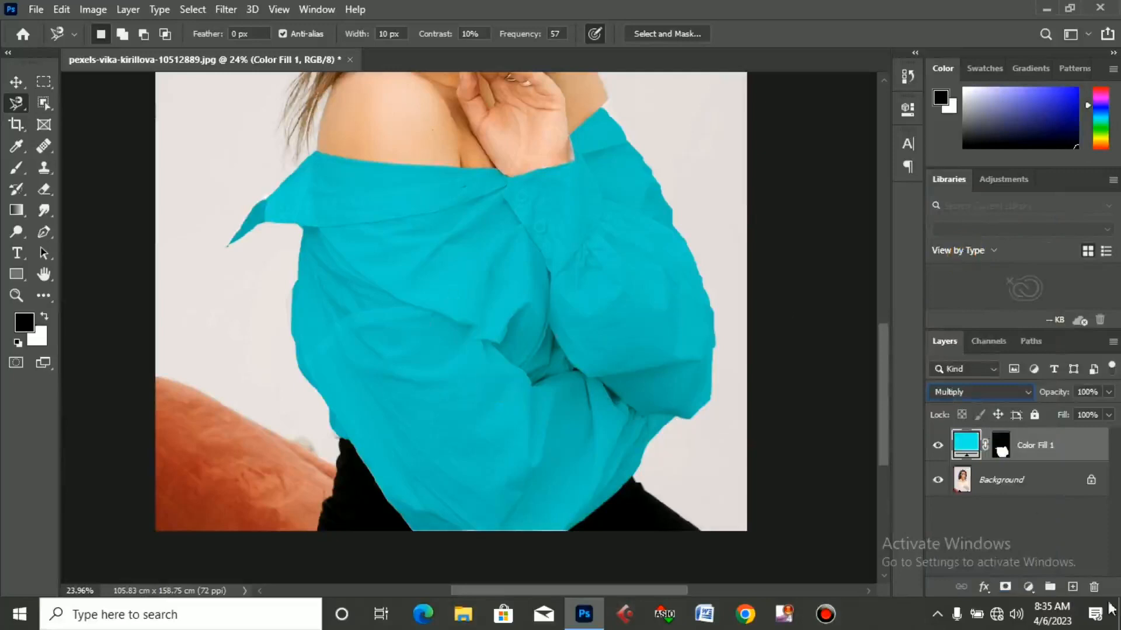
- Add a Curves adjustment layer above the colour fill layer
left_click(1031, 586)
left_click(1030, 586)
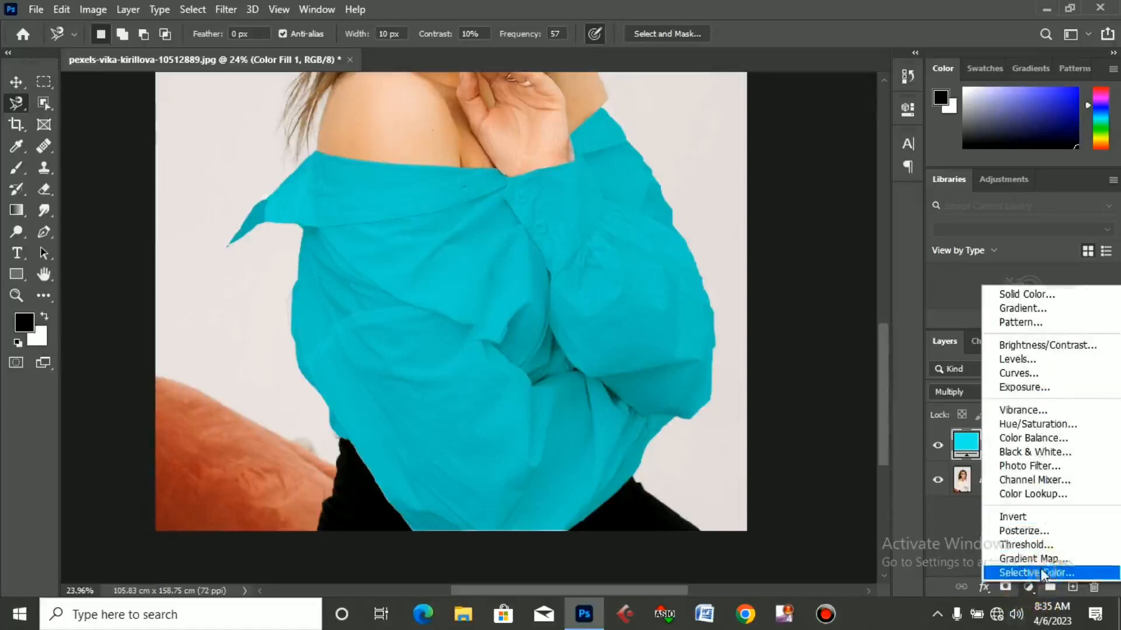
left_click(1013, 372)
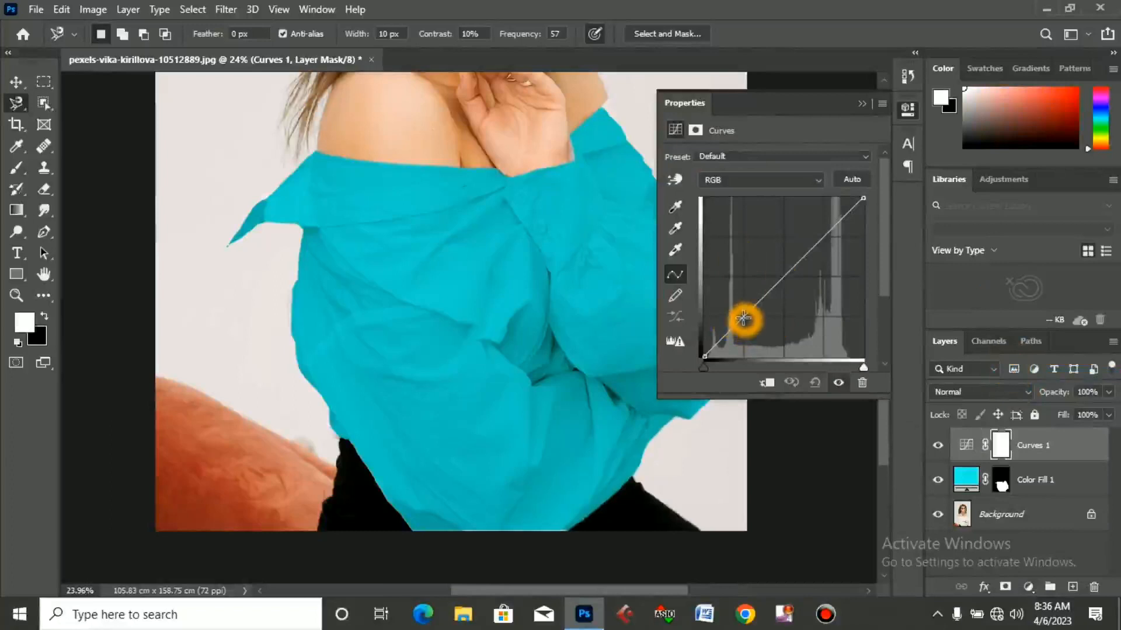
left_click_drag(743, 318, 785, 320)
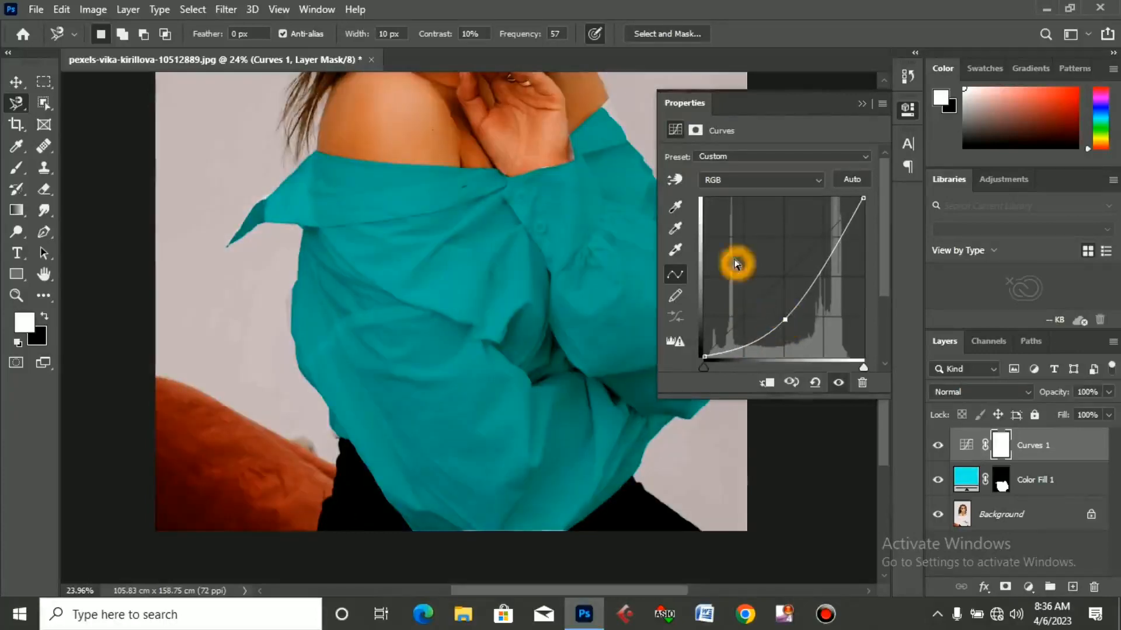
key("ctrl+z")
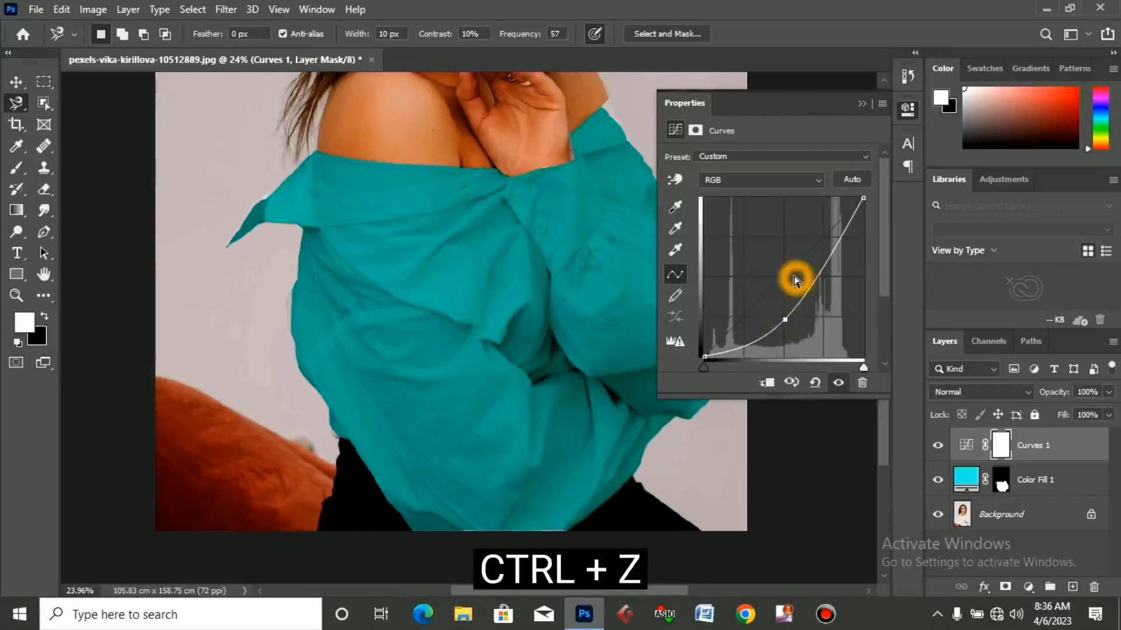
left_click(864, 103)
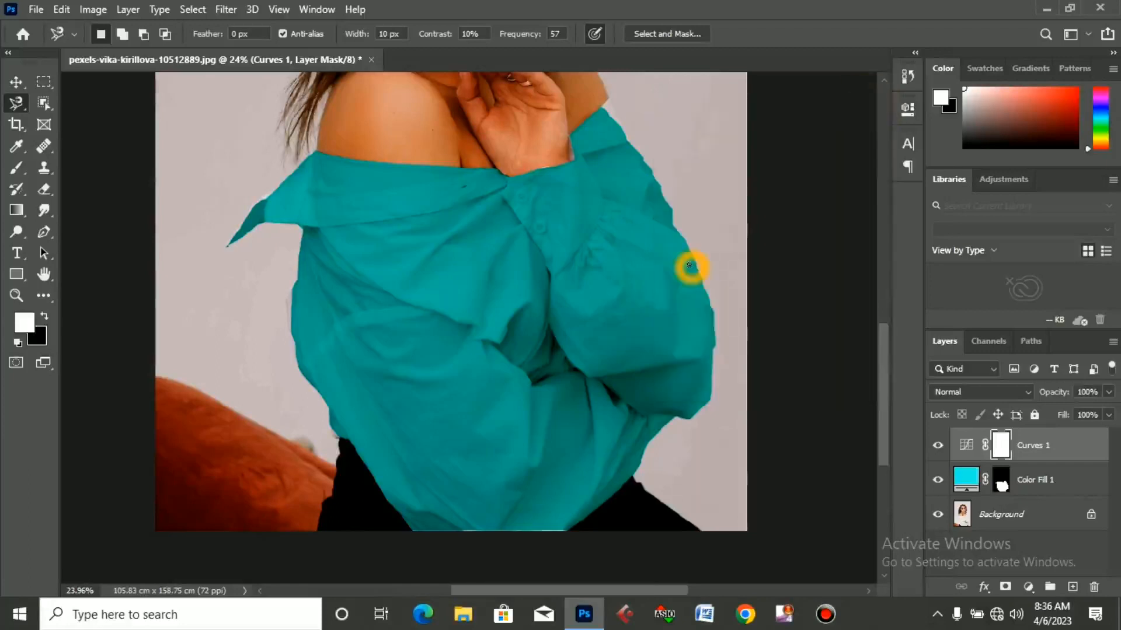
key("ctrl+z")
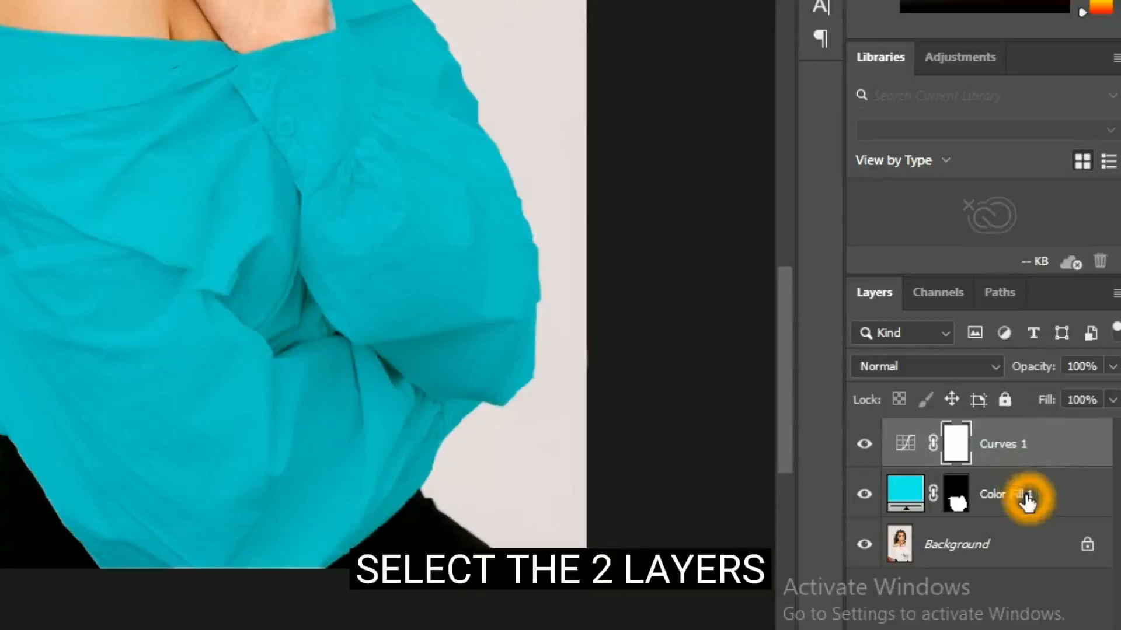
- Group the Curves adjustment layer and the colour fill layer together
left_click(1026, 497, "shift")
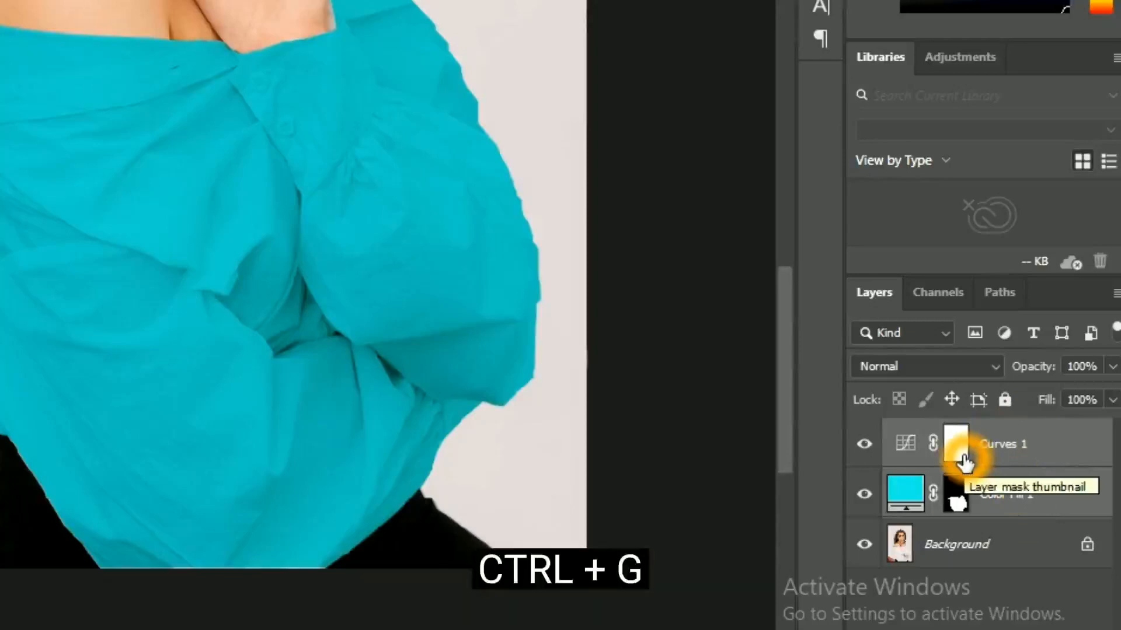
left_click_drag(963, 463, 953, 457)
key("ctrl+g")
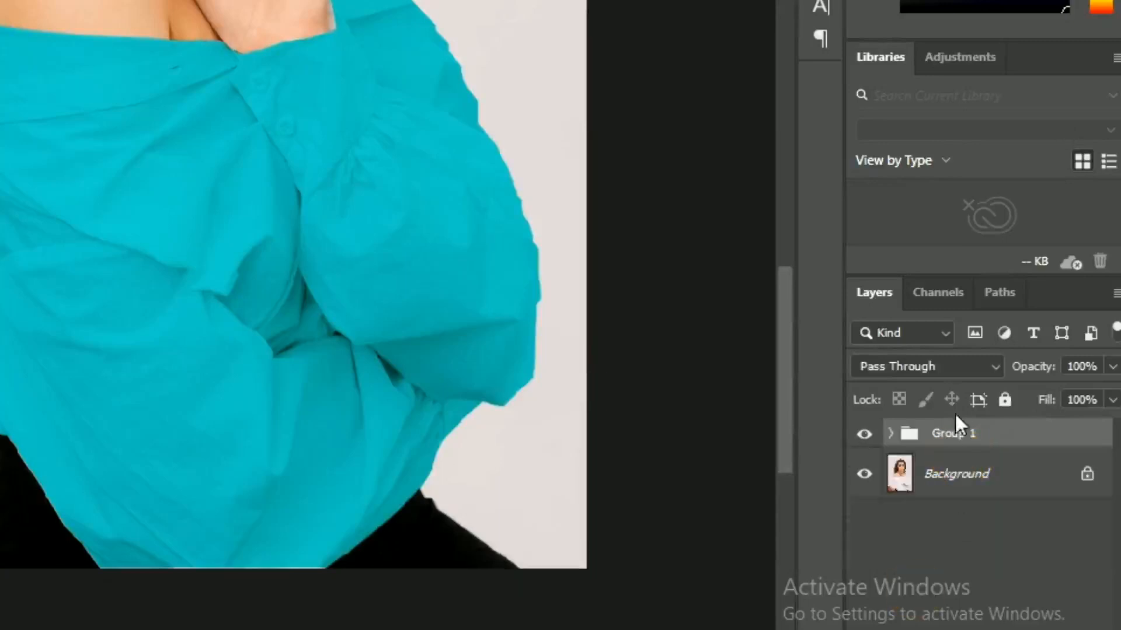
- Expand the new group and move the shirt-shaped mask from the colour fill layer to the group
left_click(954, 434)
left_click(909, 437)
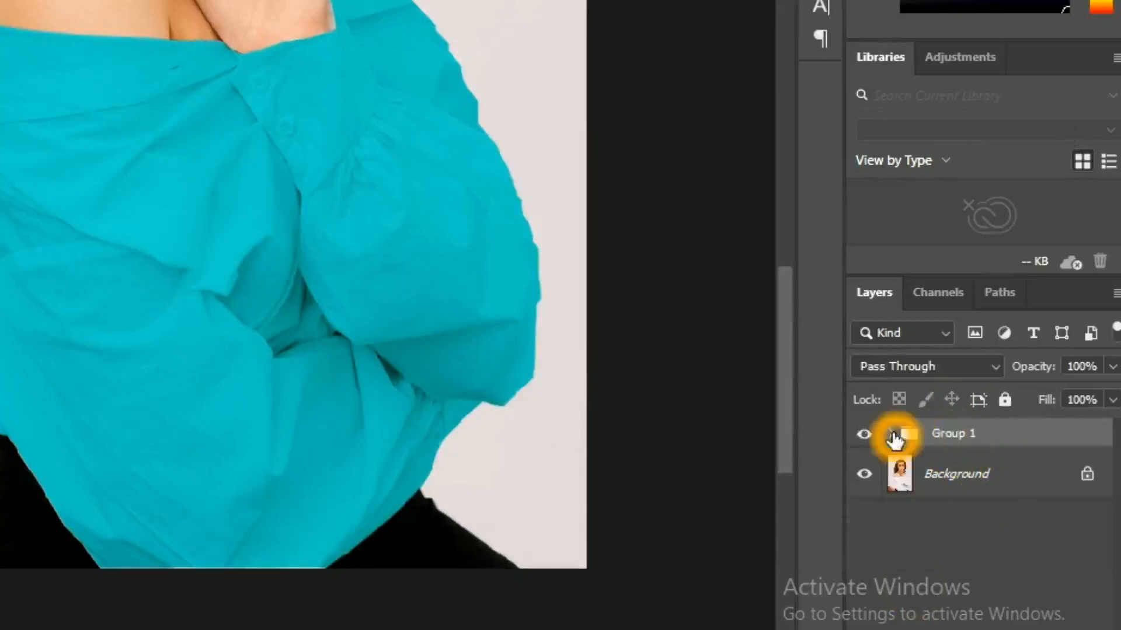
left_click(893, 437)
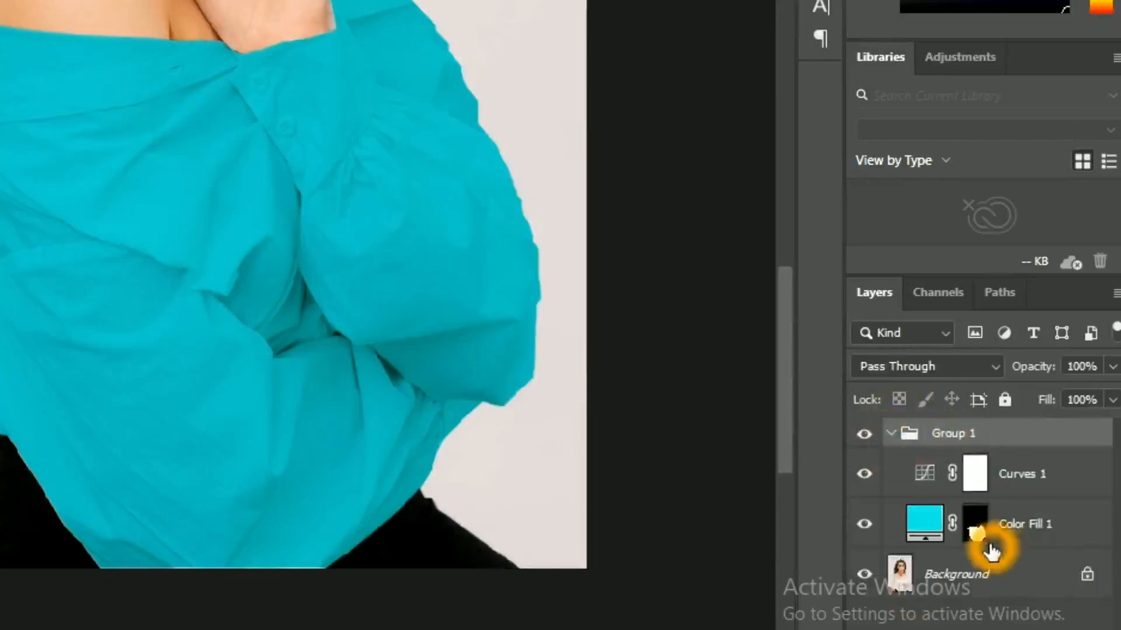
left_click_drag(979, 538, 988, 439)
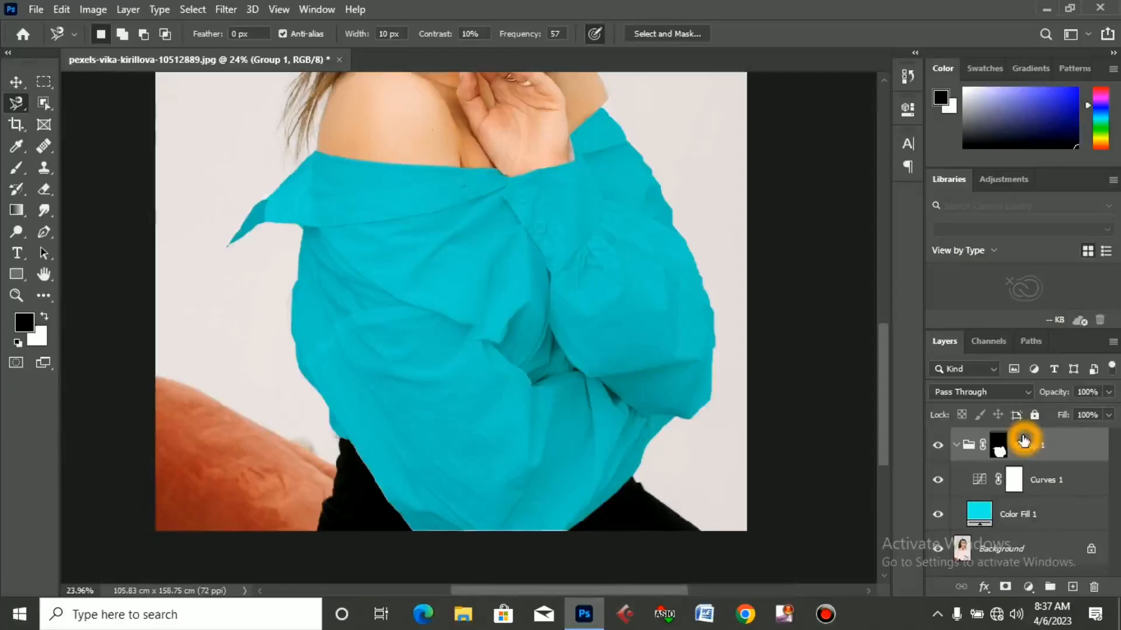
- Darken the grouped Curves layer's RGB curve by pulling down the shadows and midtones while holding an upper point near the diagonal
left_click(978, 480)
double_click(979, 480)
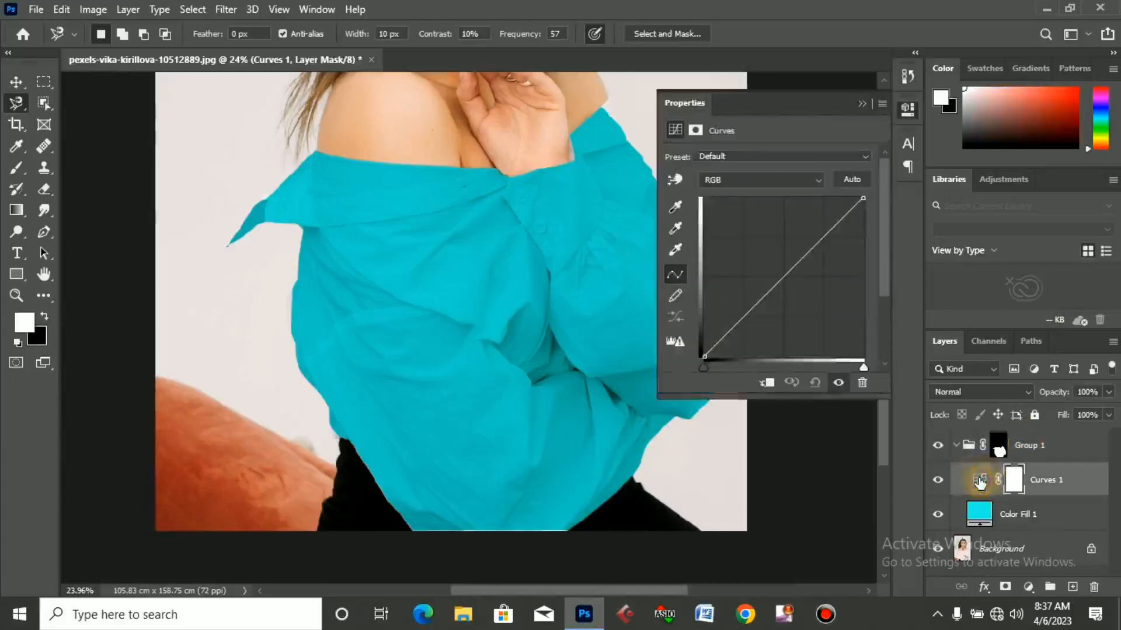
left_click(751, 316)
left_click_drag(750, 315, 770, 336)
mouse_move(827, 269)
left_mouse_down()
mouse_move(810, 250)
mouse_move(819, 258)
left_mouse_up()
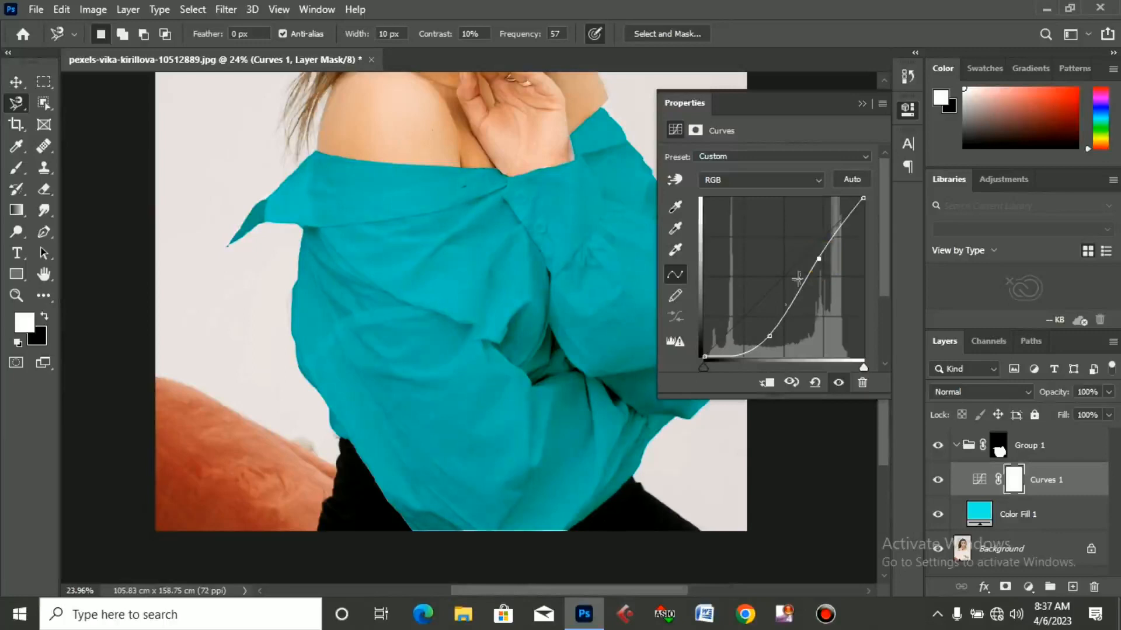
left_click_drag(769, 340, 785, 320)
left_click_drag(825, 267, 811, 259)
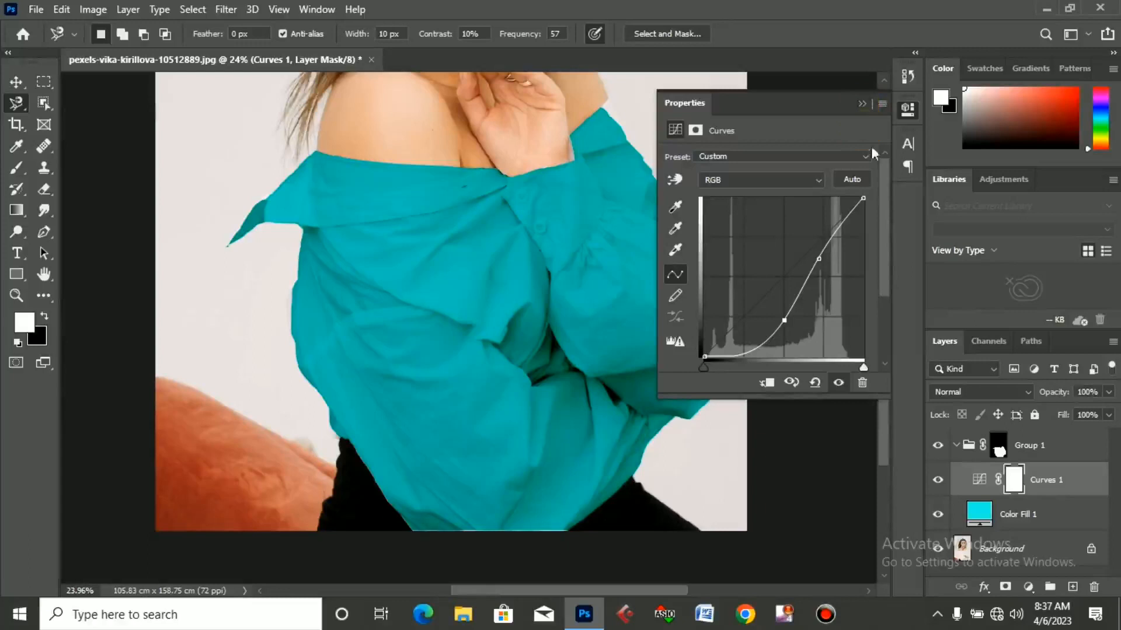
left_click(863, 108)
- Change the shirt's colour fill to dark grey, hex 767676
left_click(980, 513)
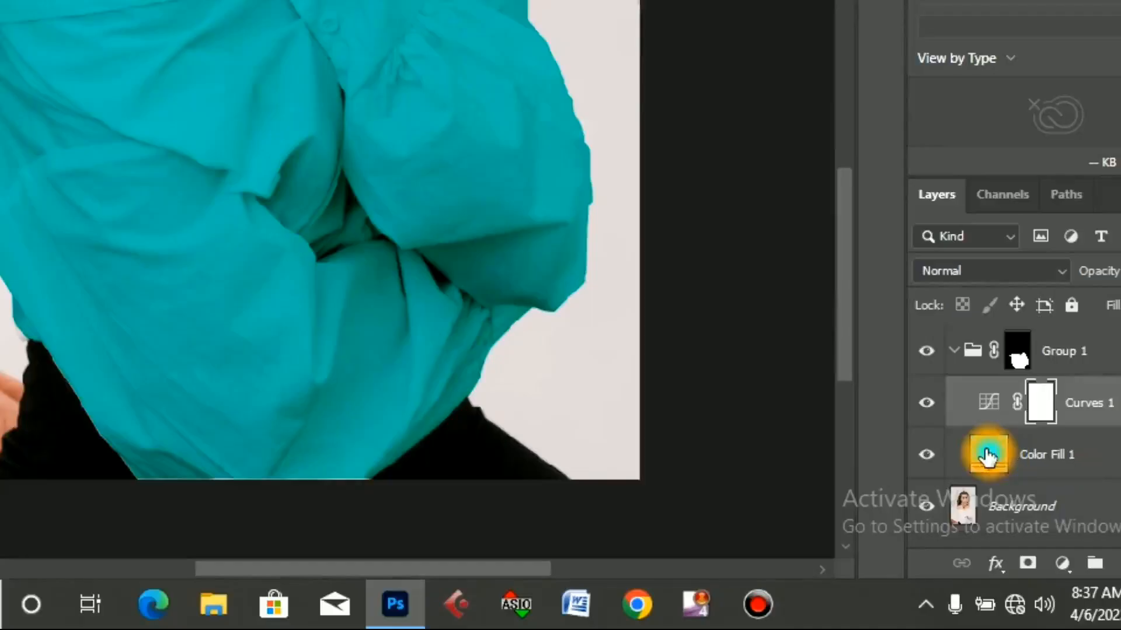
double_click(981, 515)
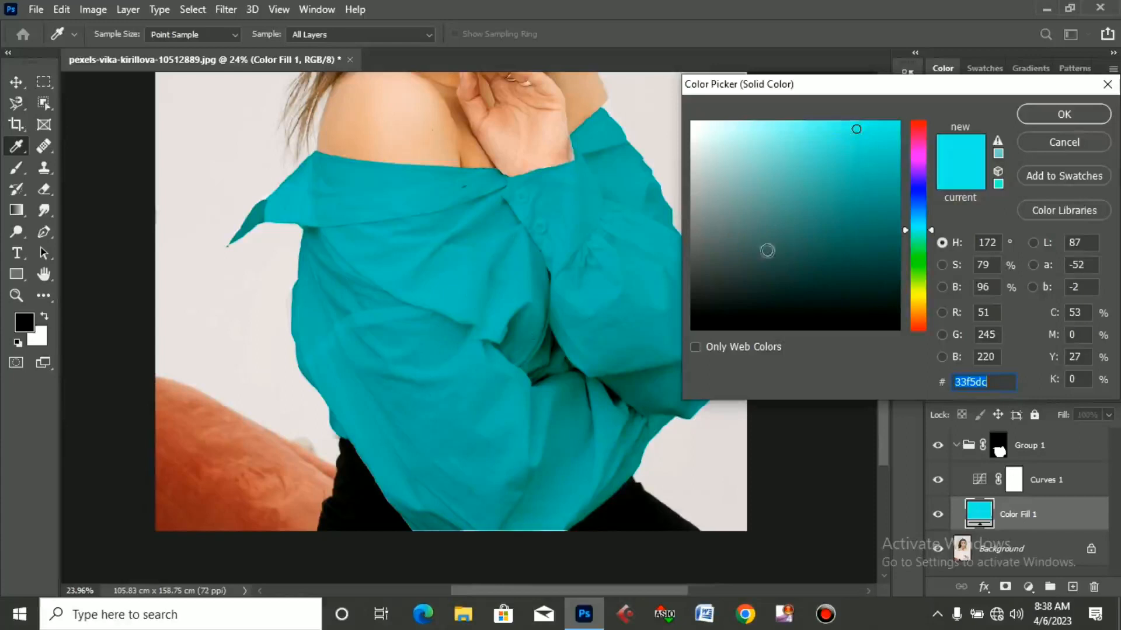
mouse_move(715, 229)
left_mouse_down()
mouse_move(692, 250)
mouse_move(691, 228)
left_mouse_up()
left_click(1006, 381)
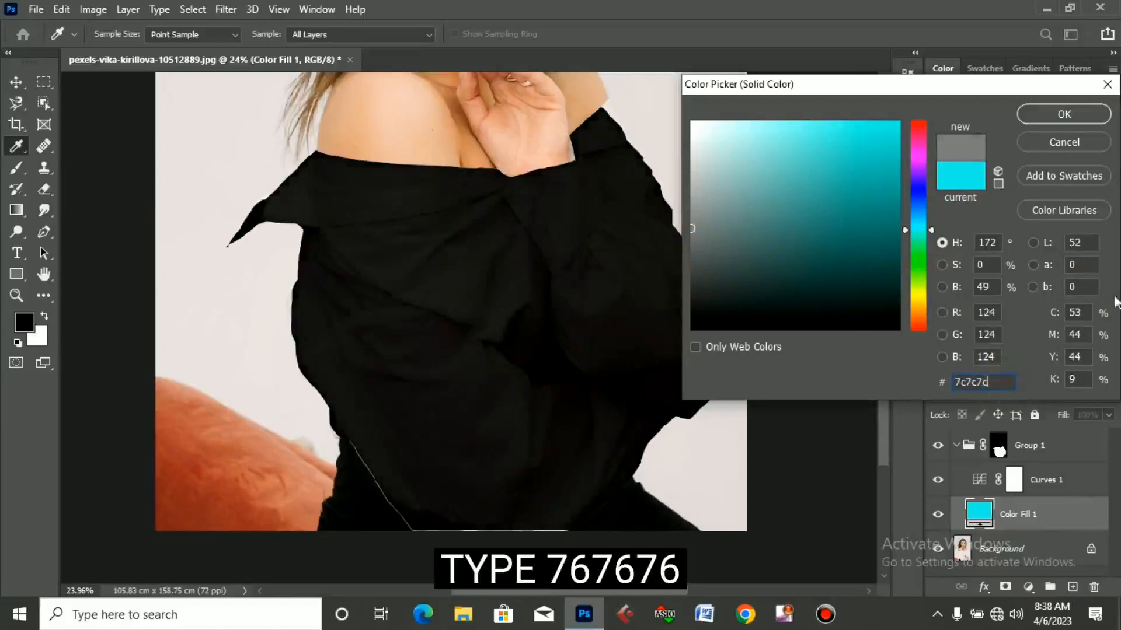
key("BackSpace")
key("BackSpace")
key("BackSpace")
key("BackSpace")
key("BackSpace")
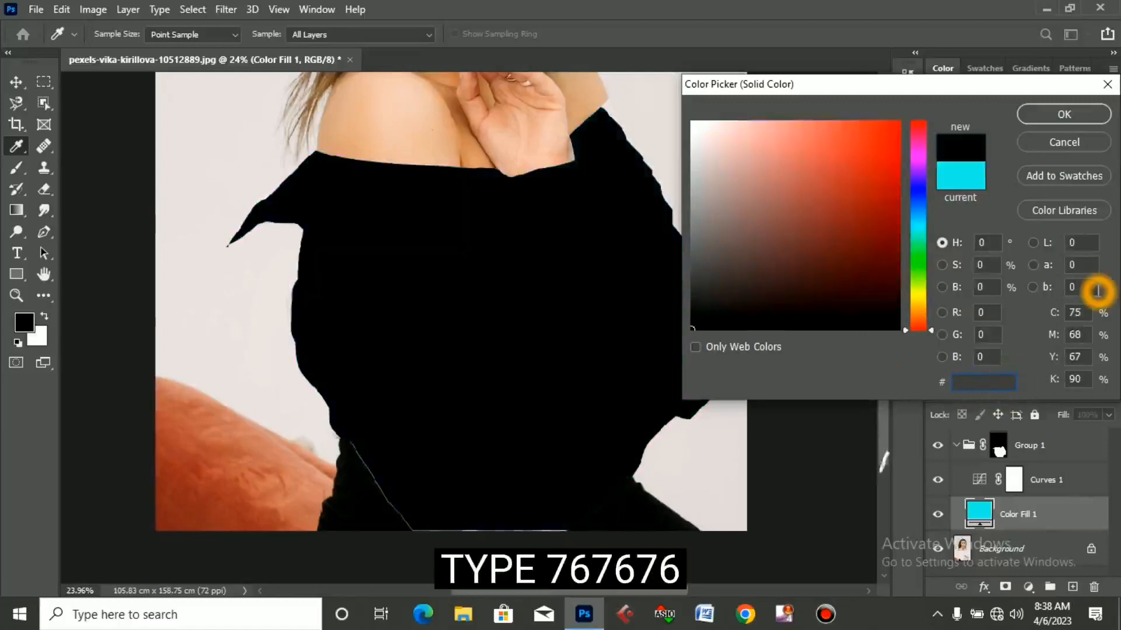
key("BackSpace")
type("767676")
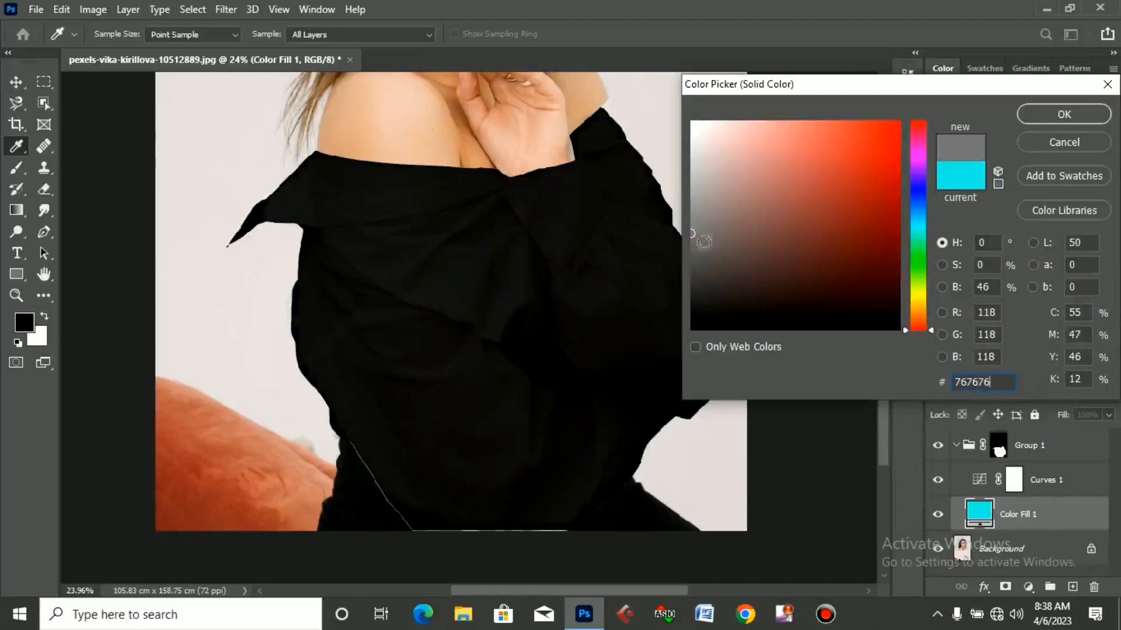
left_click(1051, 111)
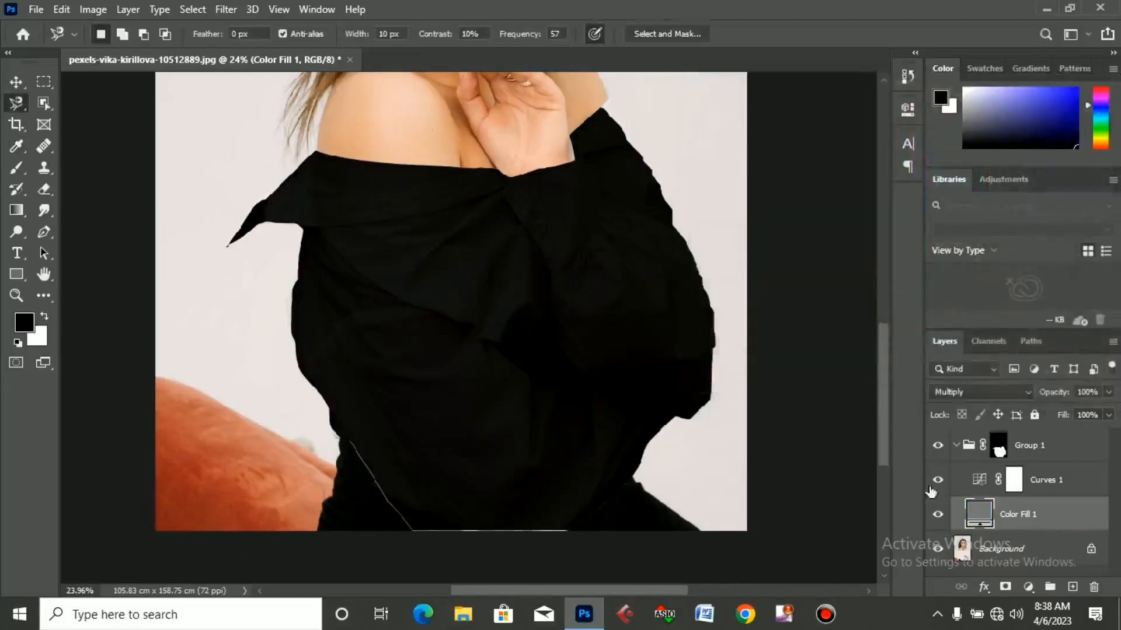
- Readjust the Curves layer for the dark shirt, shifting the upper RGB curve point slightly toward the highlights and fine-tuning the lower point
left_click(979, 480)
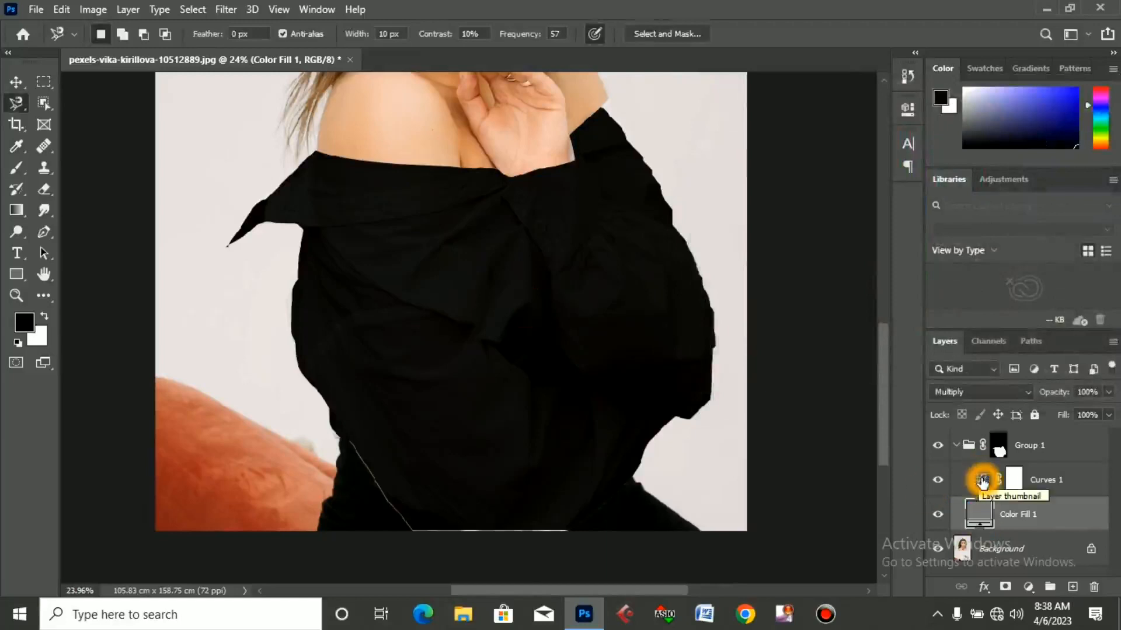
left_click(983, 479)
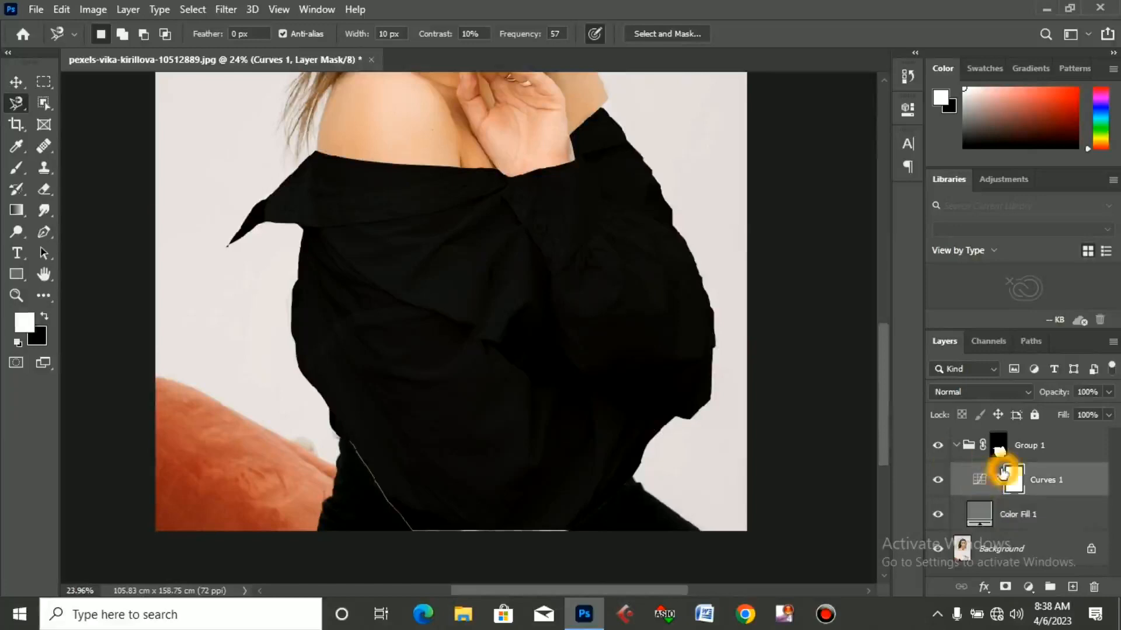
left_click(981, 480)
left_click(816, 255)
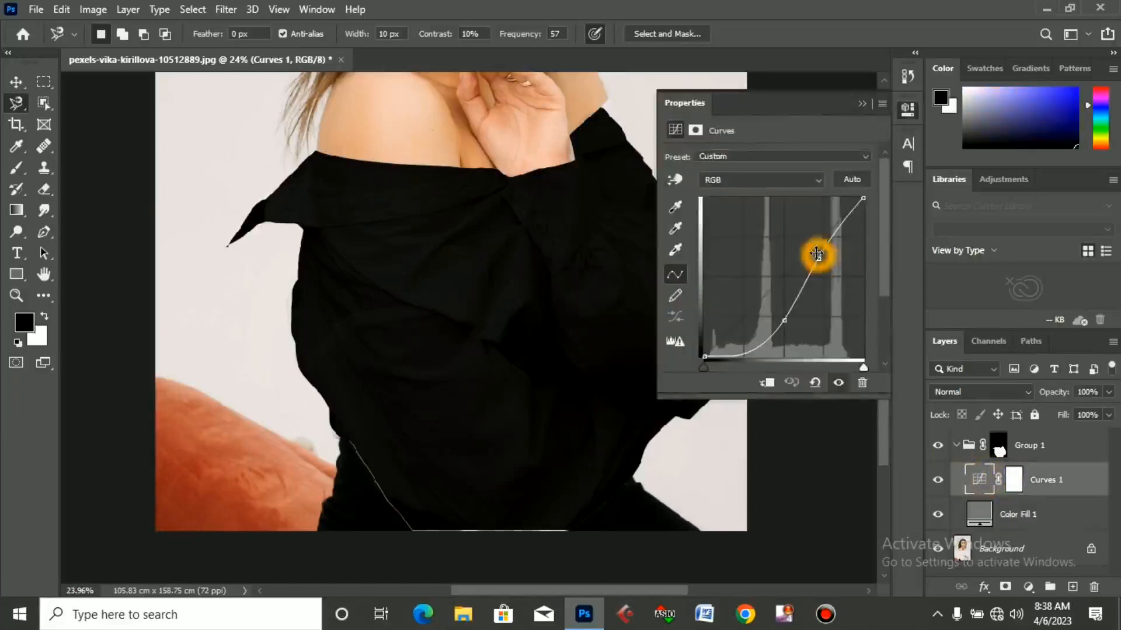
left_click_drag(818, 259, 828, 236)
left_click(785, 320)
left_click_drag(786, 317, 787, 318)
left_click(875, 111)
left_click(829, 245)
left_click_drag(829, 245, 835, 243)
left_click(862, 104)
- Add a second Curves adjustment layer inside the group and lift its RGB curve steeply from the upper tones toward the shadows
left_click_drag(960, 505, 1033, 574)
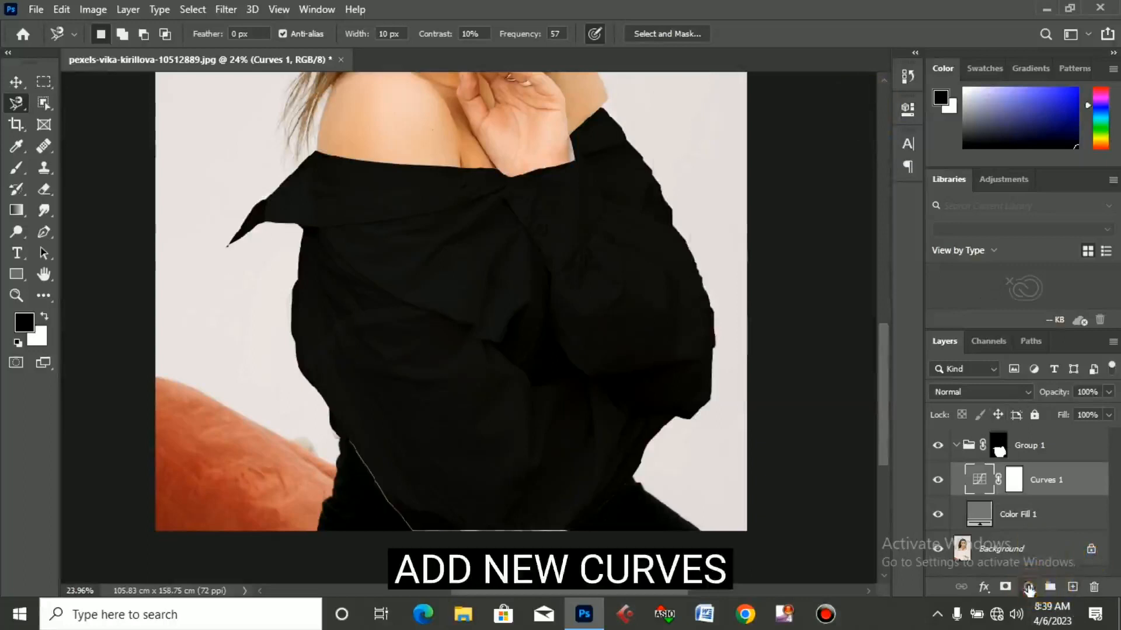
left_click(1028, 588)
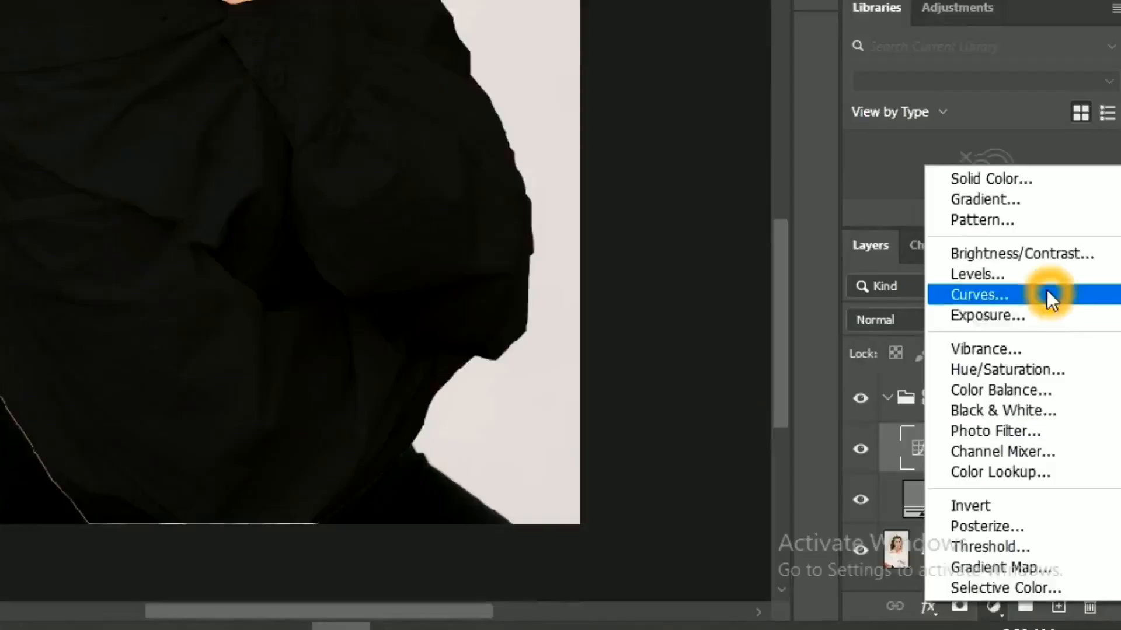
left_click(1046, 294)
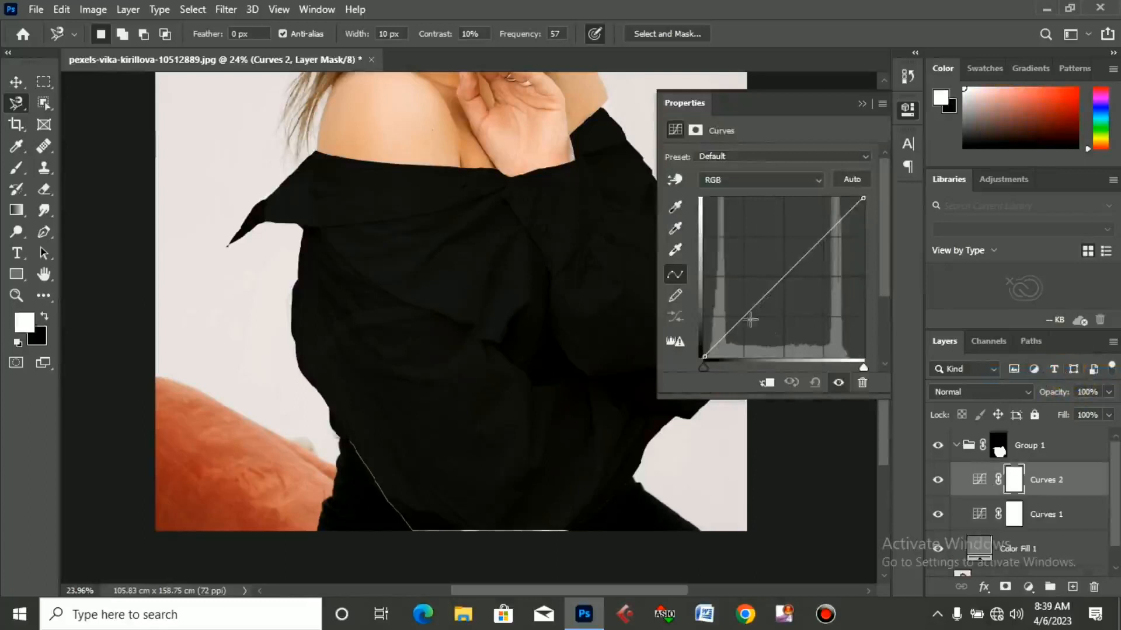
left_click_drag(820, 242, 738, 250)
- In the second Curves layer's blending options, split the Underlying Layer black slider to 16 / 59 under Blend If Gray and apply
left_click(1023, 495)
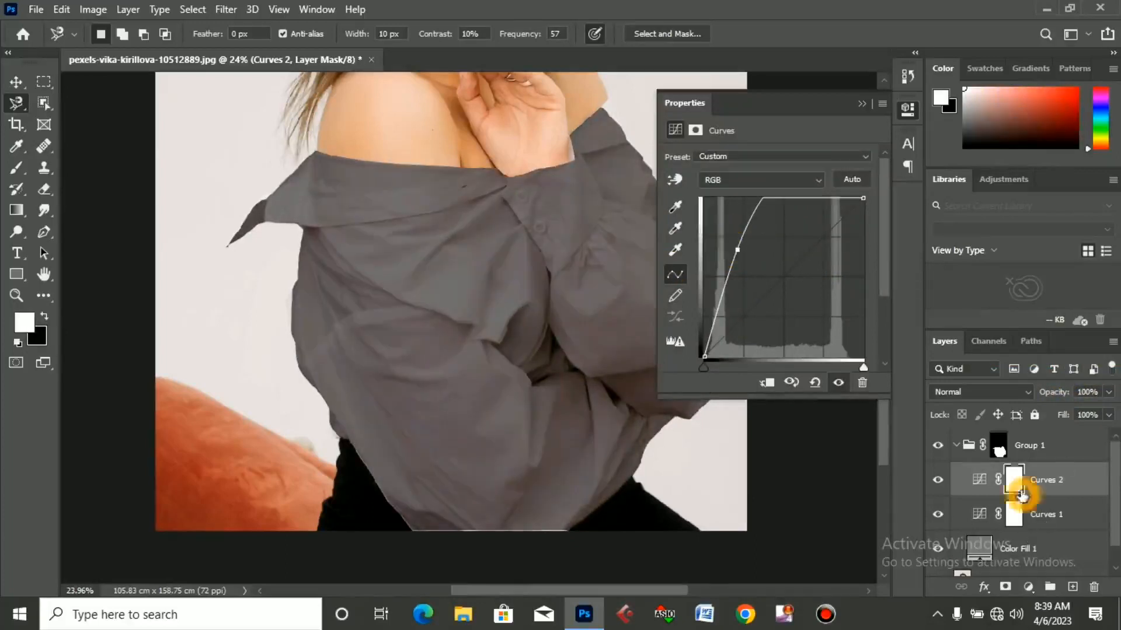
left_click(1091, 481)
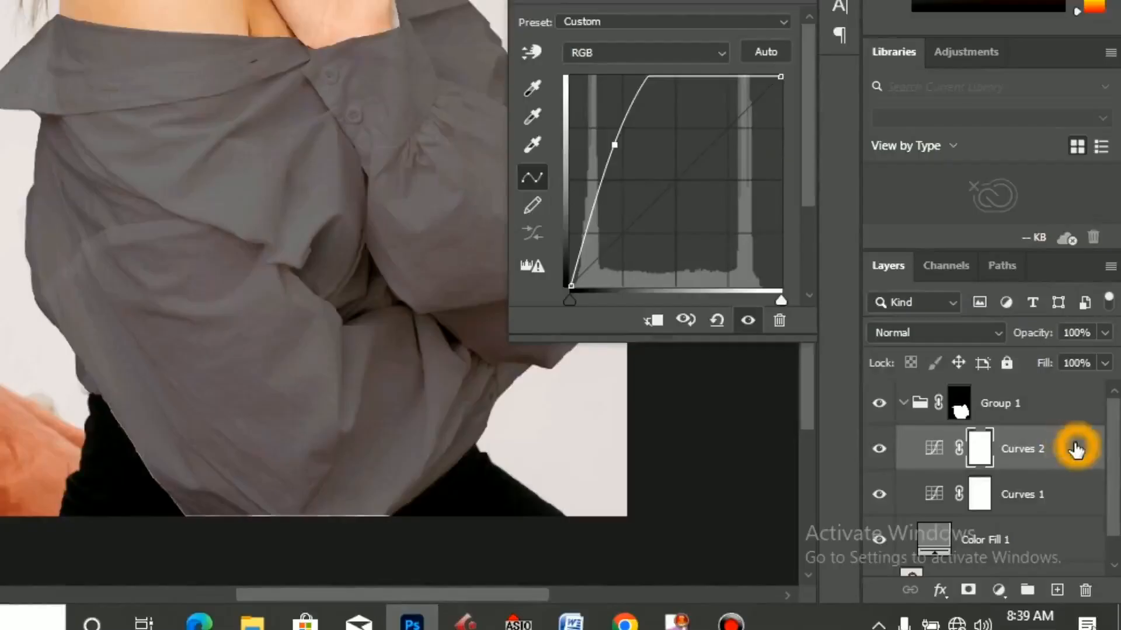
right_click(1076, 449)
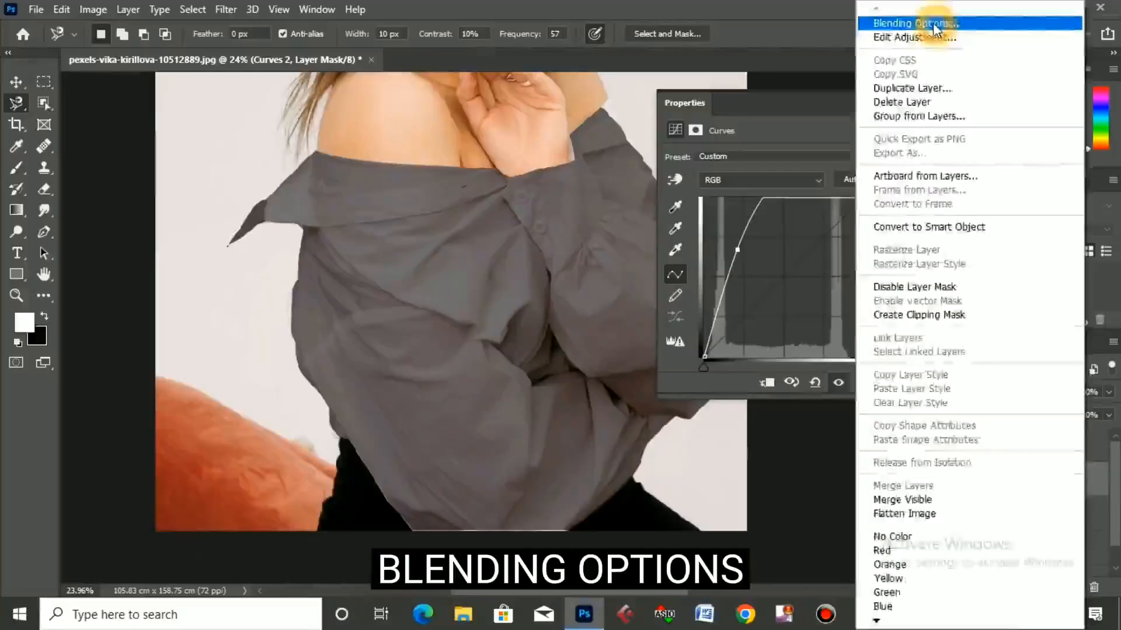
left_click(850, 37)
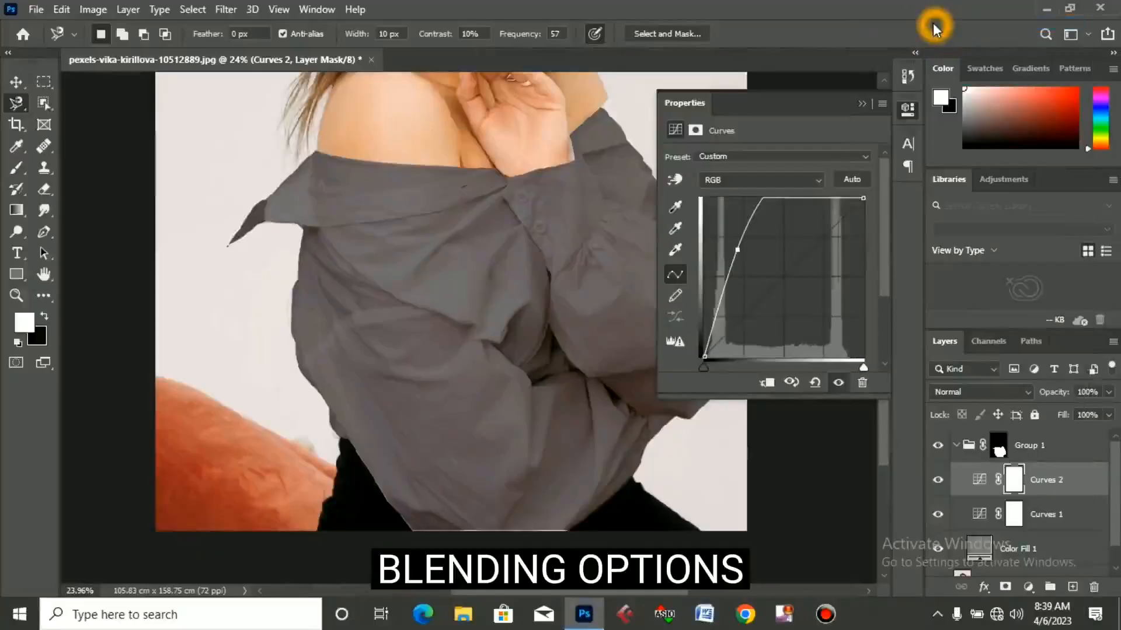
left_click_drag(655, 209, 952, 116)
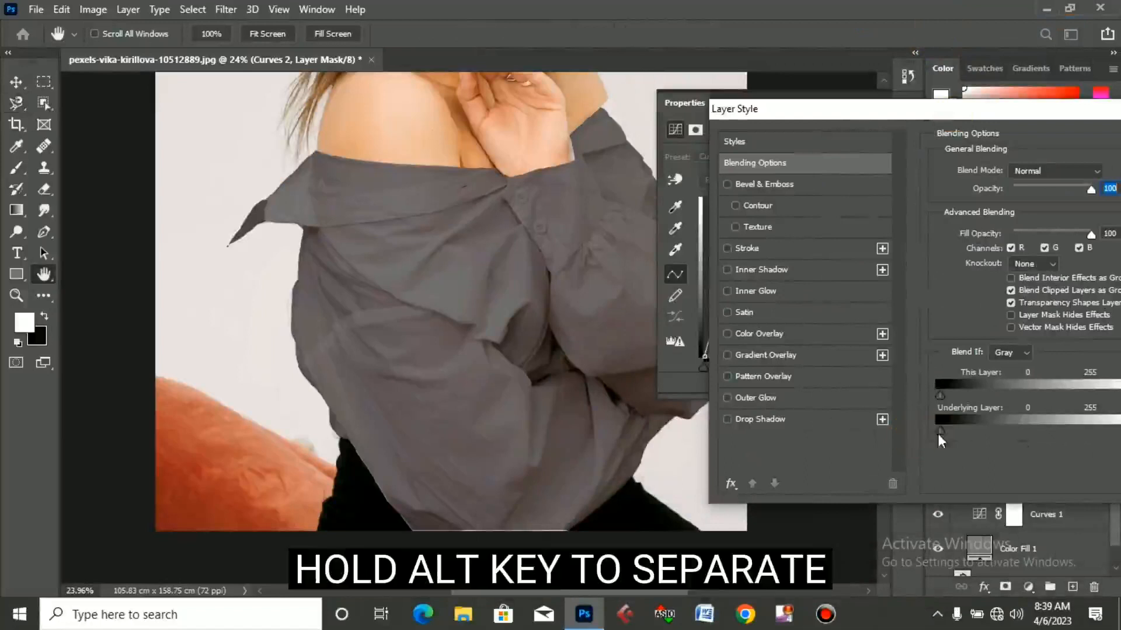
left_click_drag(939, 429, 1033, 439)
left_click_drag(1035, 442, 954, 427)
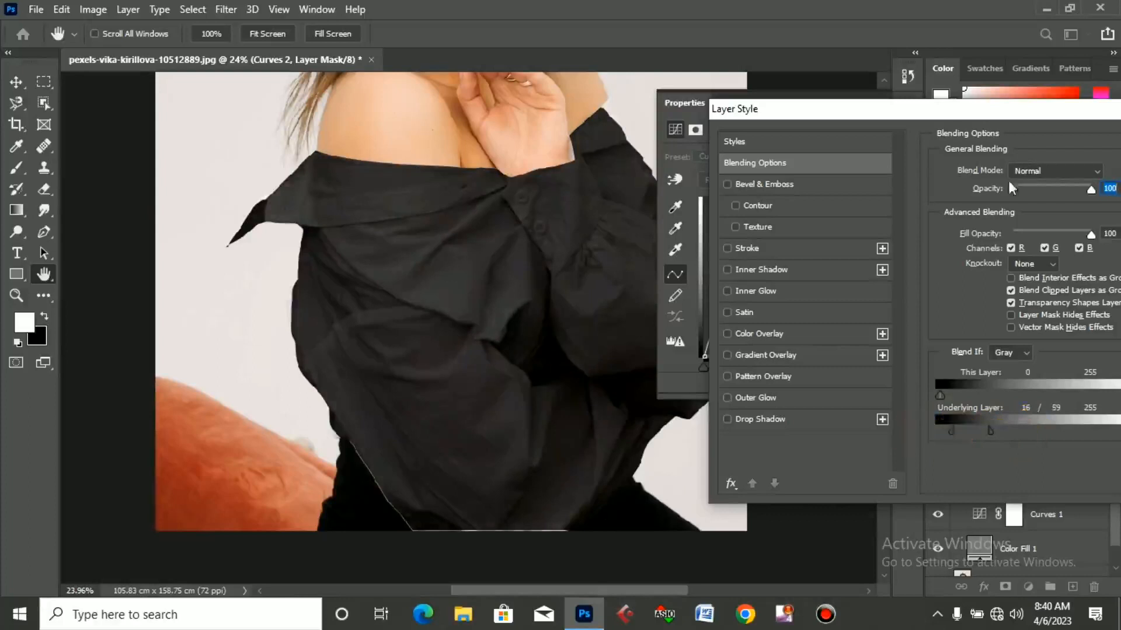
left_click(1015, 115)
left_click_drag(1016, 115, 814, 267)
left_click(1079, 296)
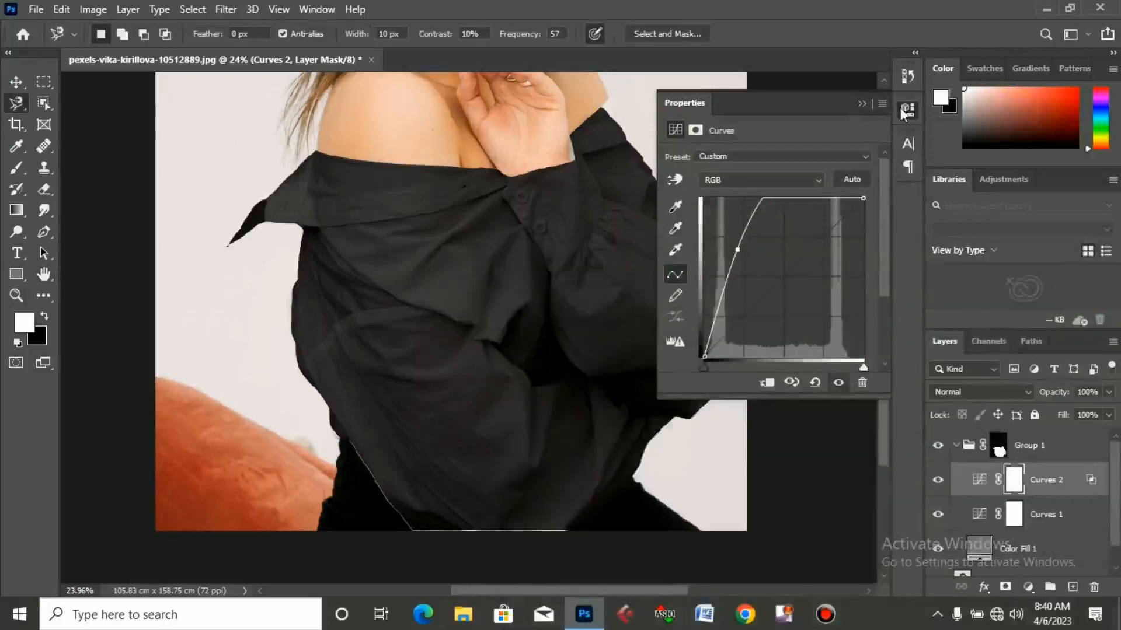
left_click(862, 103)
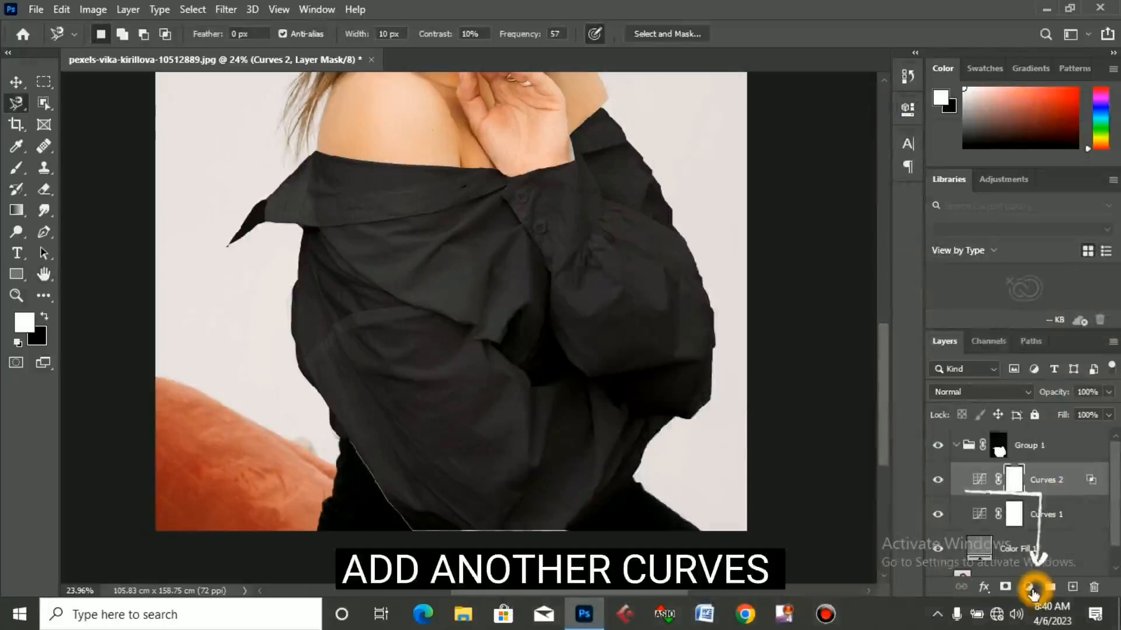
- Add a third Curves adjustment layer above the second and brighten it by pulling its RGB curve steeply upward in the darker tones
left_click(1031, 589)
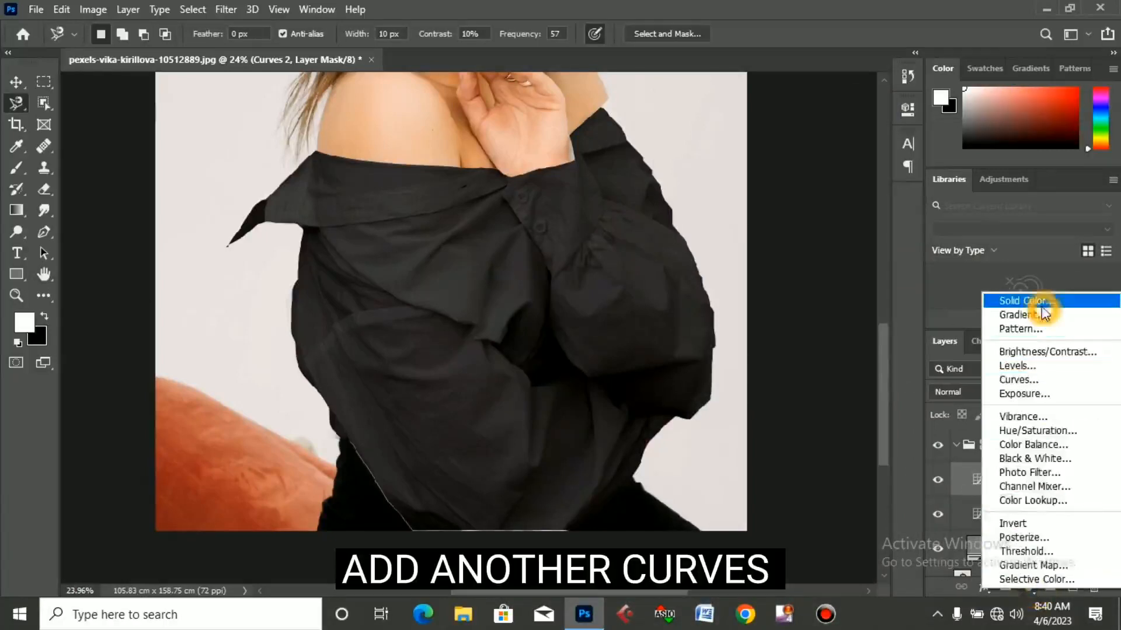
left_click(1022, 379)
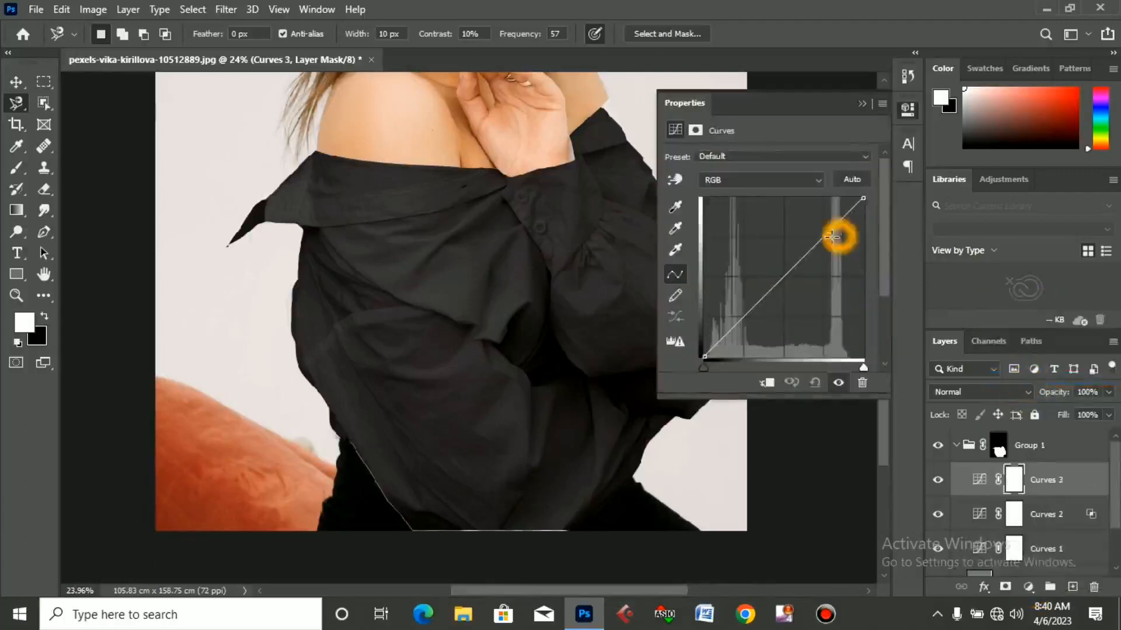
left_click_drag(820, 248, 749, 240)
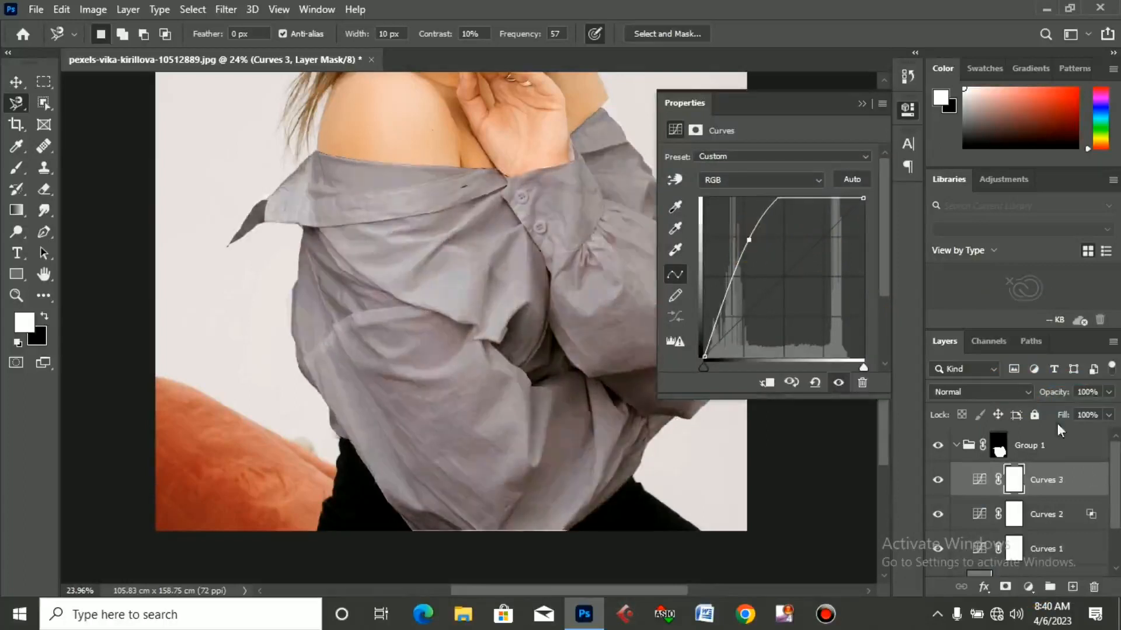
- Open the third Curves layer's blending options and split the Underlying Layer black slider to 8 / 41
left_click(1098, 480)
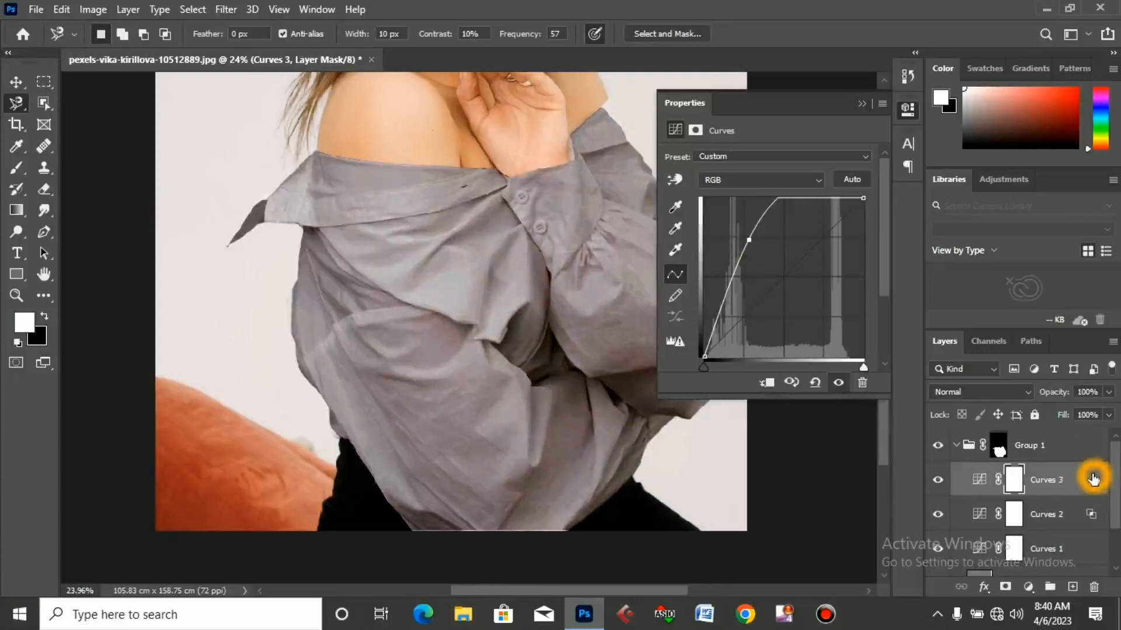
right_click(1094, 478)
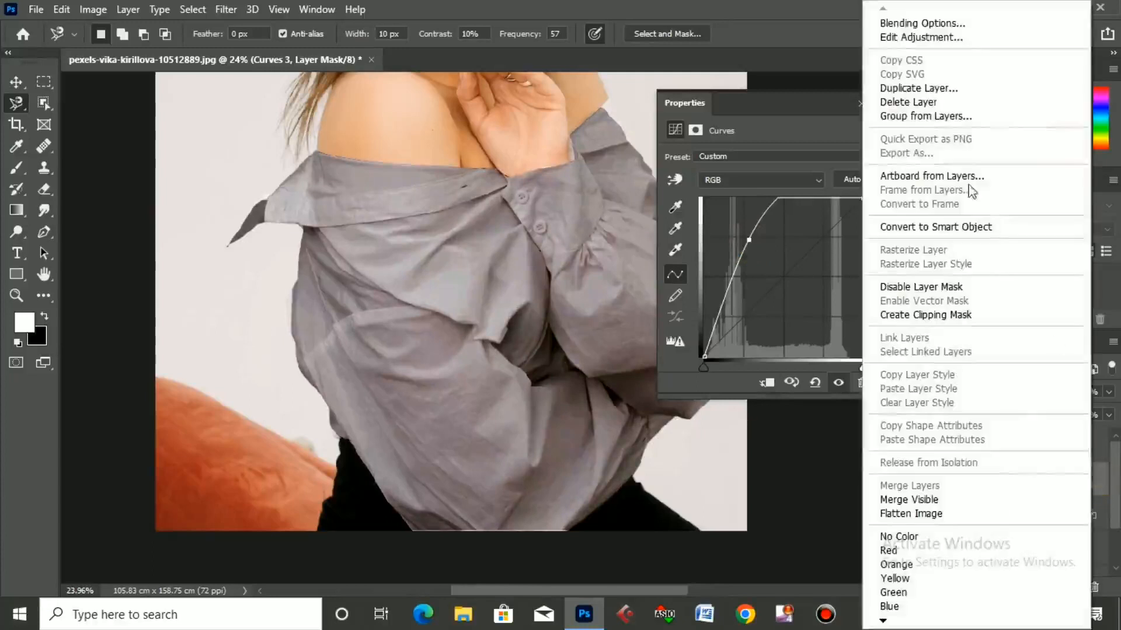
left_click(955, 25)
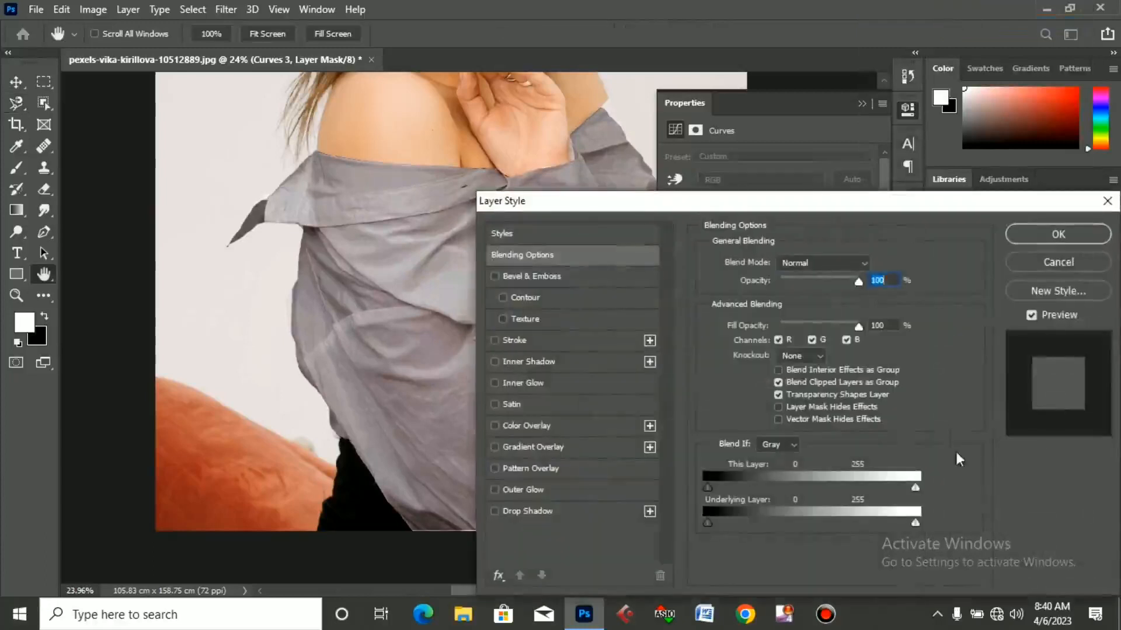
left_click(706, 525)
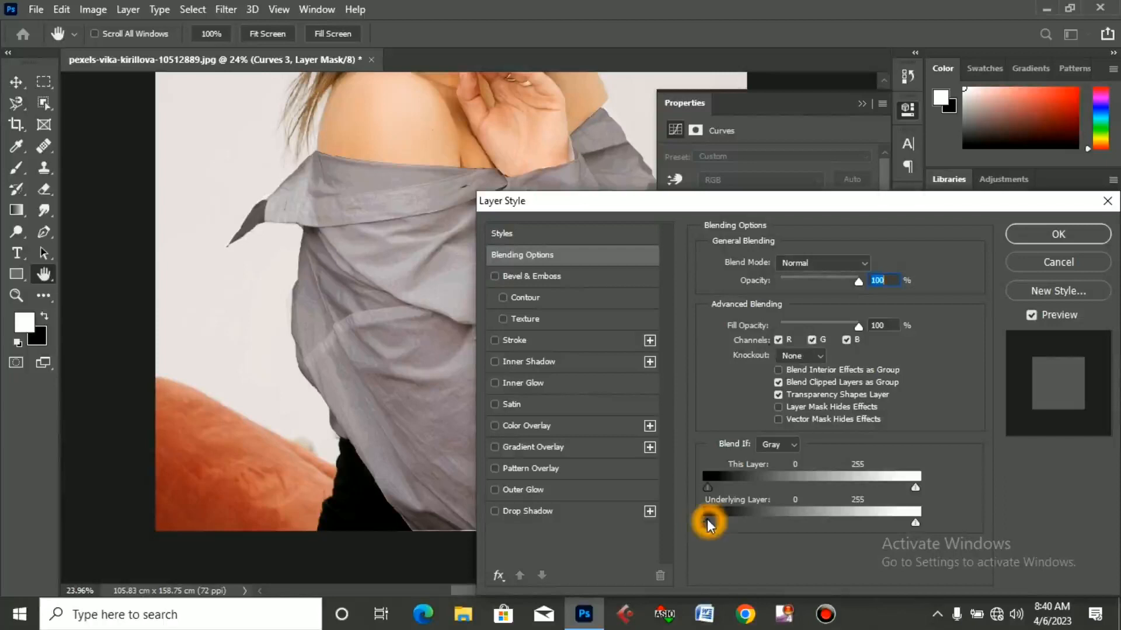
key("alt")
mouse_move(706, 520)
left_mouse_down()
mouse_move(734, 524)
mouse_move(715, 527)
left_mouse_up()
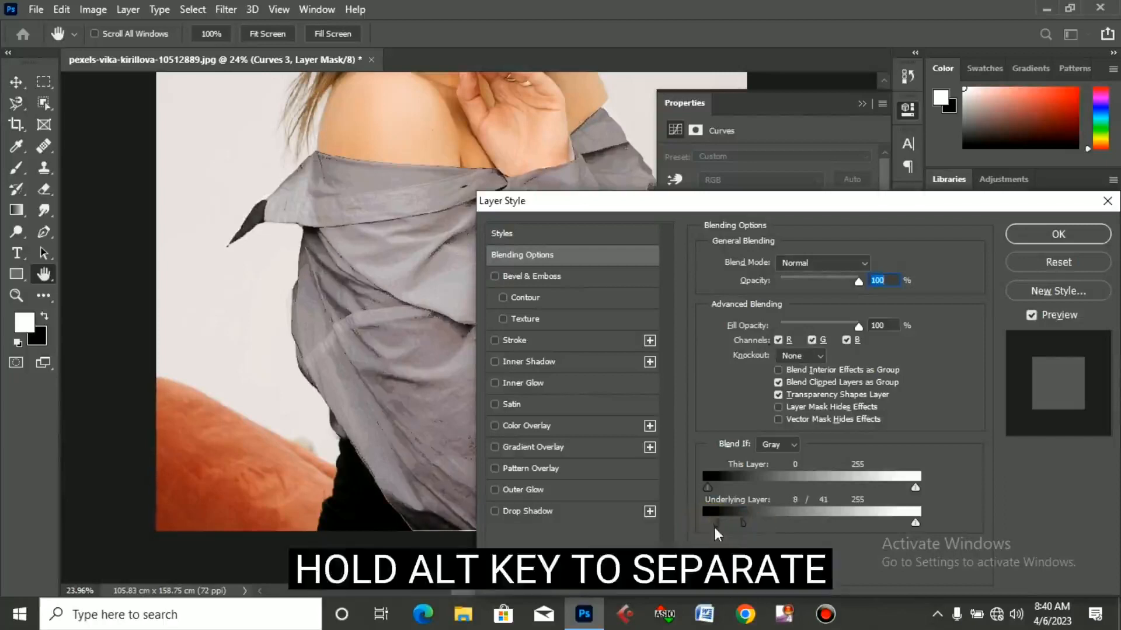
- Refine the third Curves layer's Underlying Layer black split to 47 / 111 and apply the blending options
left_click(711, 203)
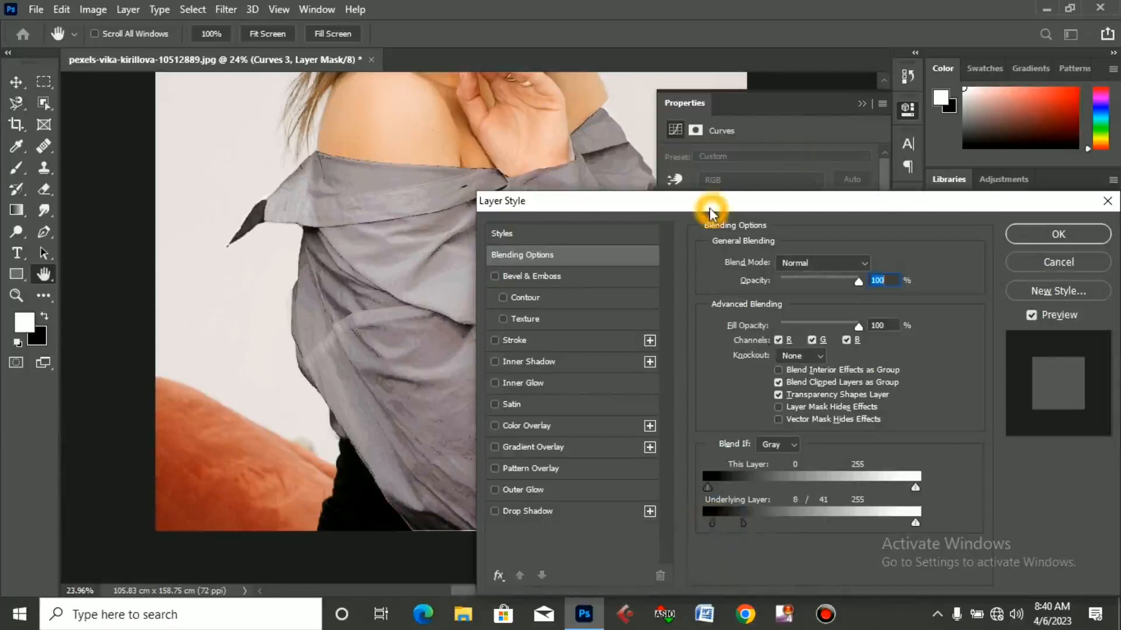
left_click_drag(710, 205, 922, 115)
left_click_drag(953, 433, 1010, 438)
left_click_drag(921, 434, 964, 444)
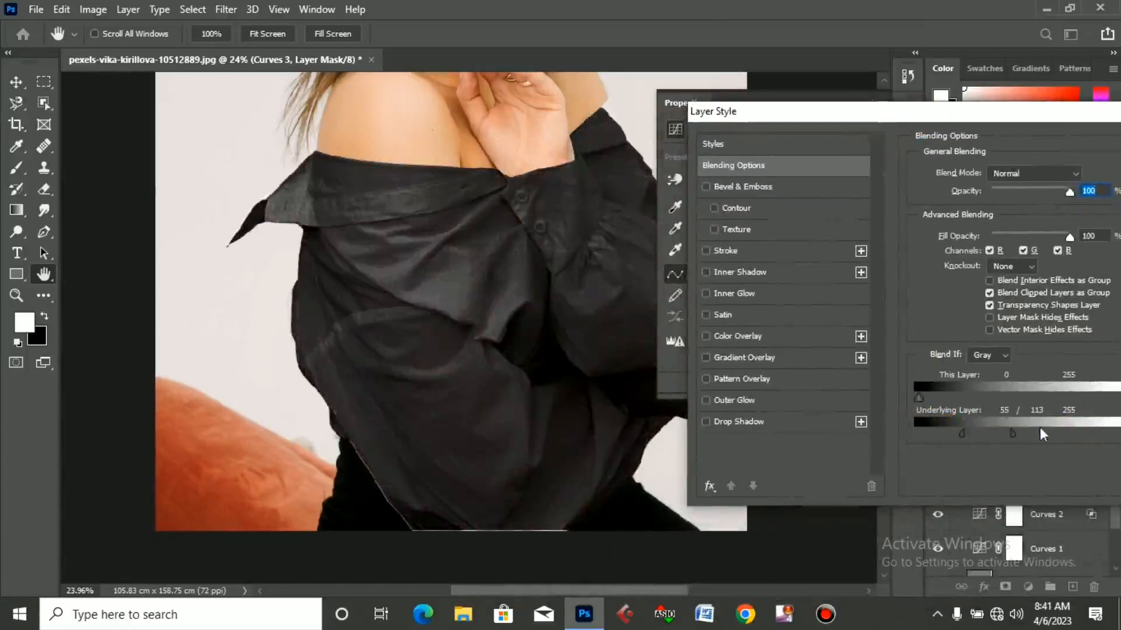
mouse_move(1011, 433)
left_mouse_down()
mouse_move(1033, 437)
mouse_move(940, 432)
mouse_move(1053, 437)
mouse_move(1016, 437)
left_mouse_up()
mouse_move(949, 435)
left_mouse_down()
mouse_move(937, 435)
mouse_move(974, 438)
mouse_move(957, 442)
left_mouse_up()
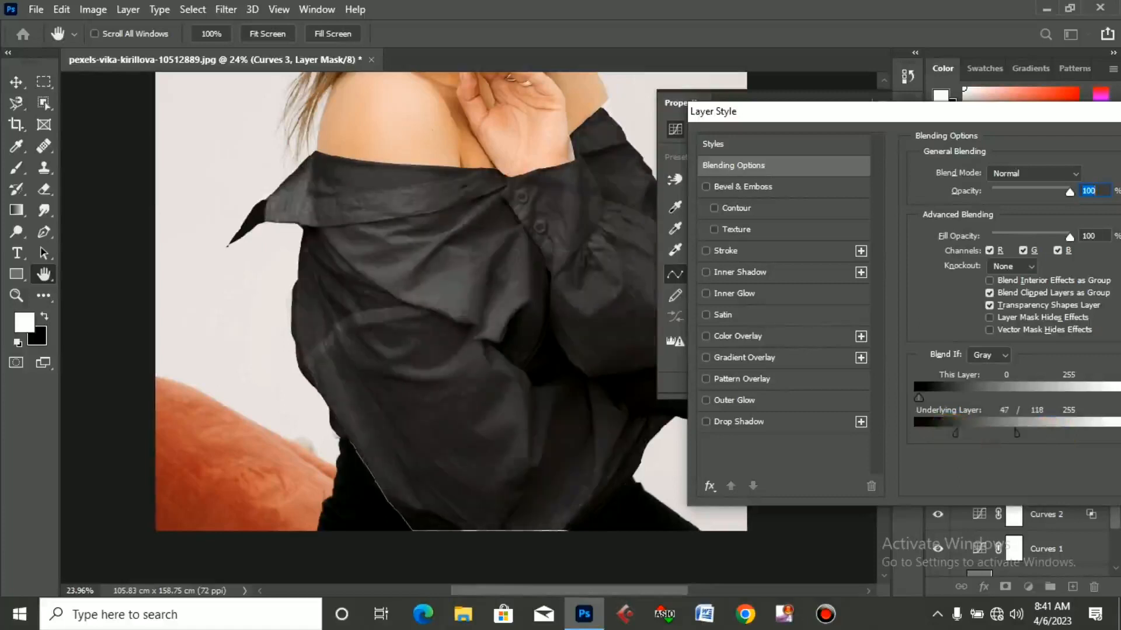
mouse_move(1017, 430)
left_mouse_down()
mouse_move(999, 440)
mouse_move(1010, 435)
left_mouse_up()
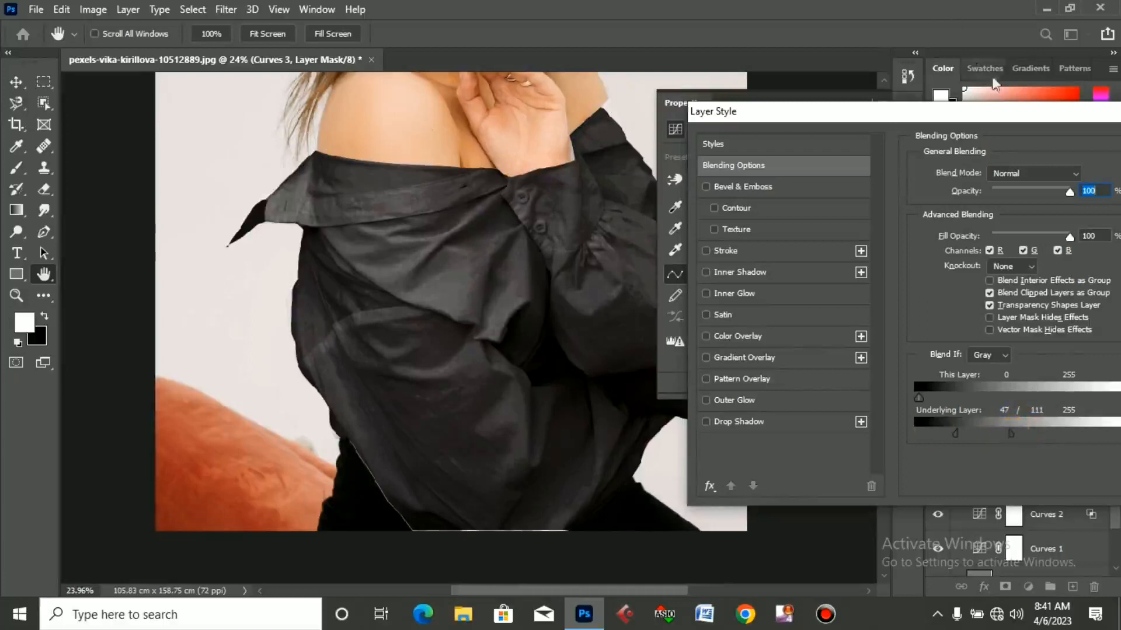
left_click_drag(1001, 115, 794, 289)
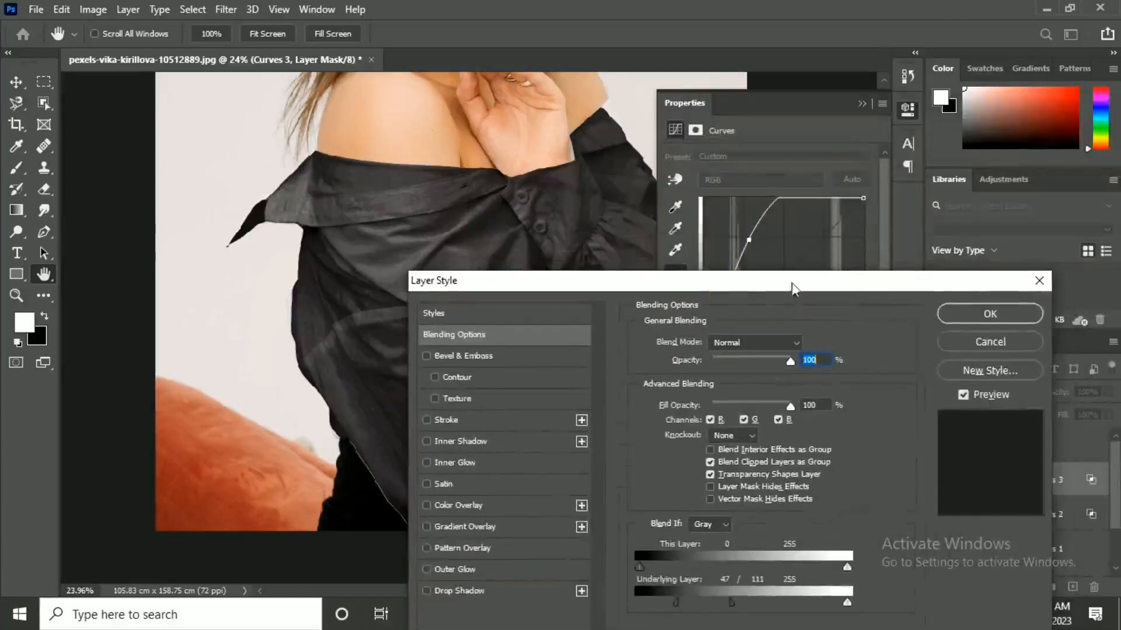
left_click(980, 312)
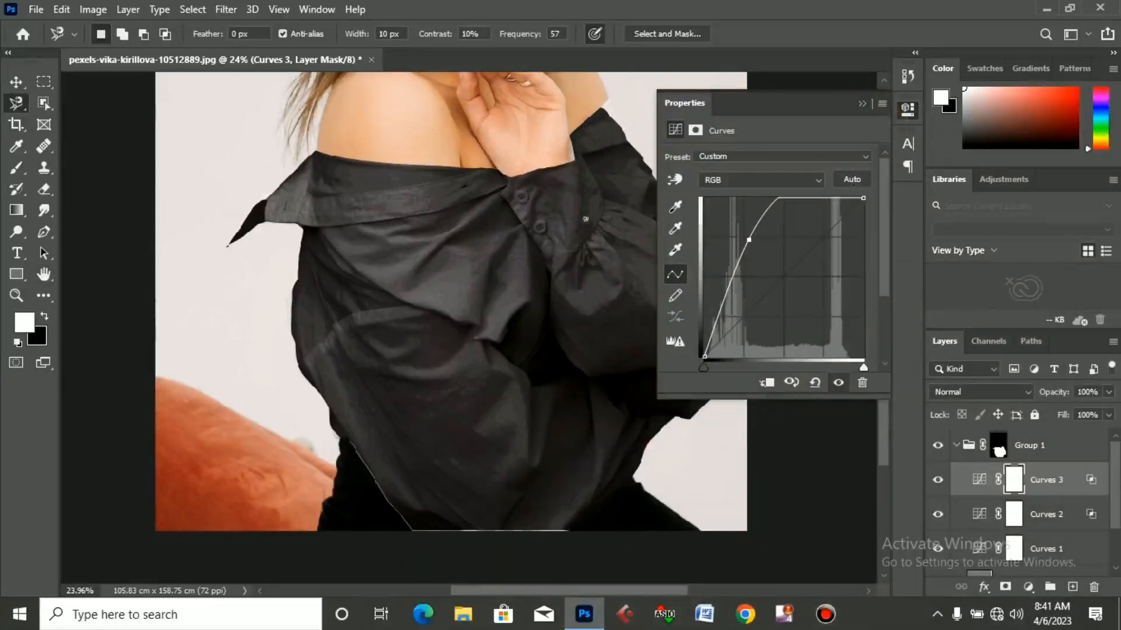
- Try to darken the shirt further by nudging the lower RGB curve point of the first Curves layer
left_click(862, 104)
scroll(1007, 490, "down", 2)
left_click(1007, 490)
left_click(973, 495)
left_click(980, 495)
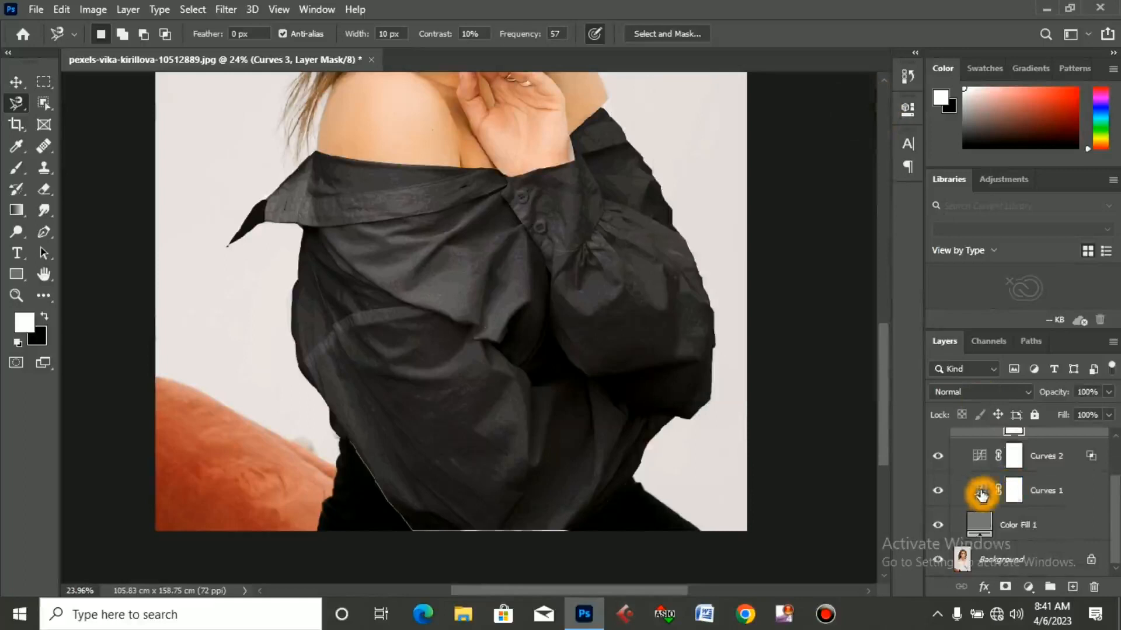
left_click(983, 494)
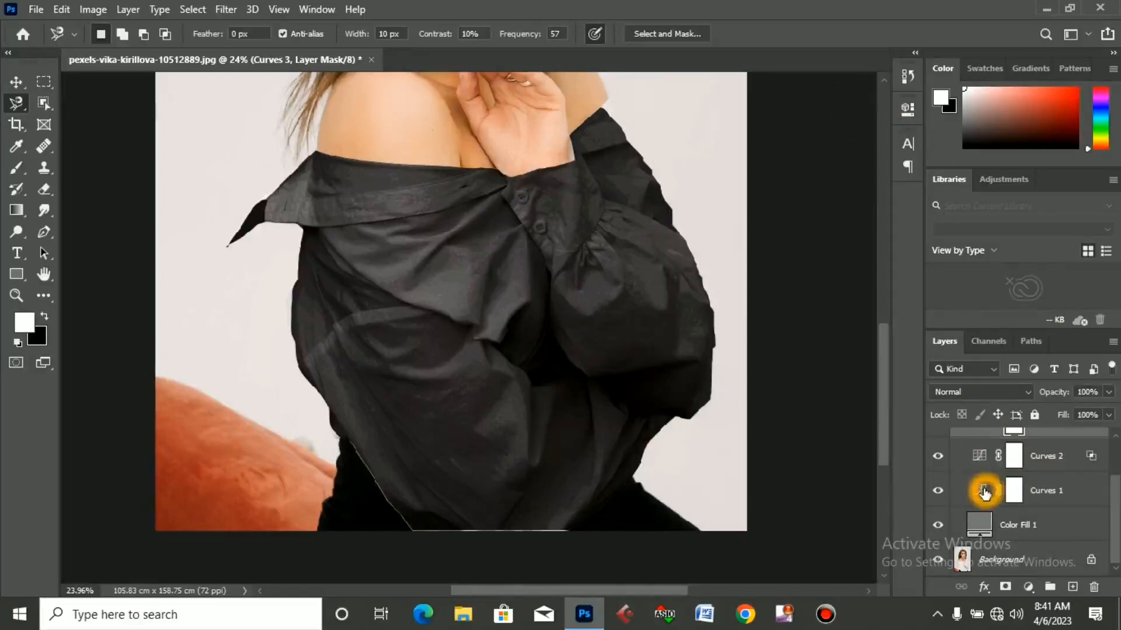
double_click(984, 493)
left_click(782, 323)
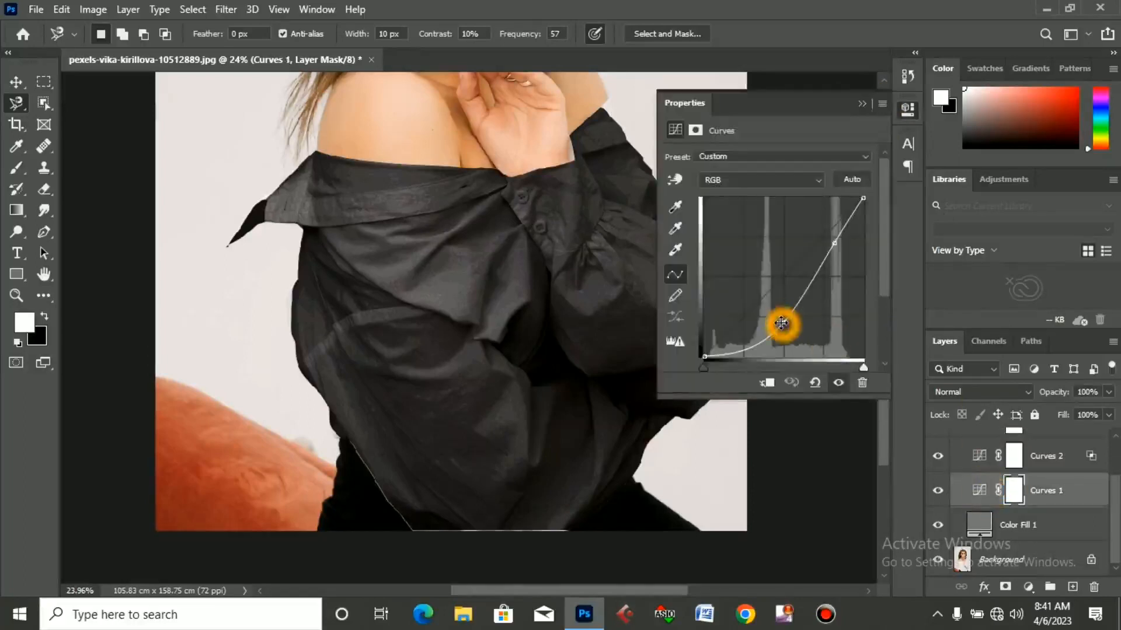
mouse_move(780, 323)
left_mouse_down()
mouse_move(791, 324)
mouse_move(782, 323)
left_mouse_up()
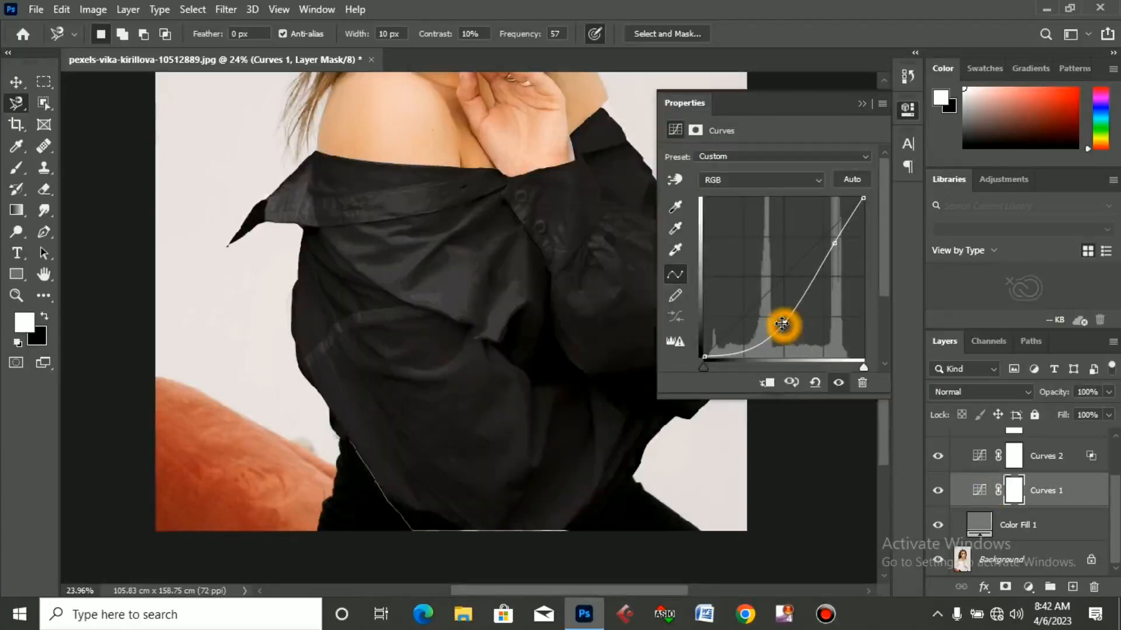
key("z")
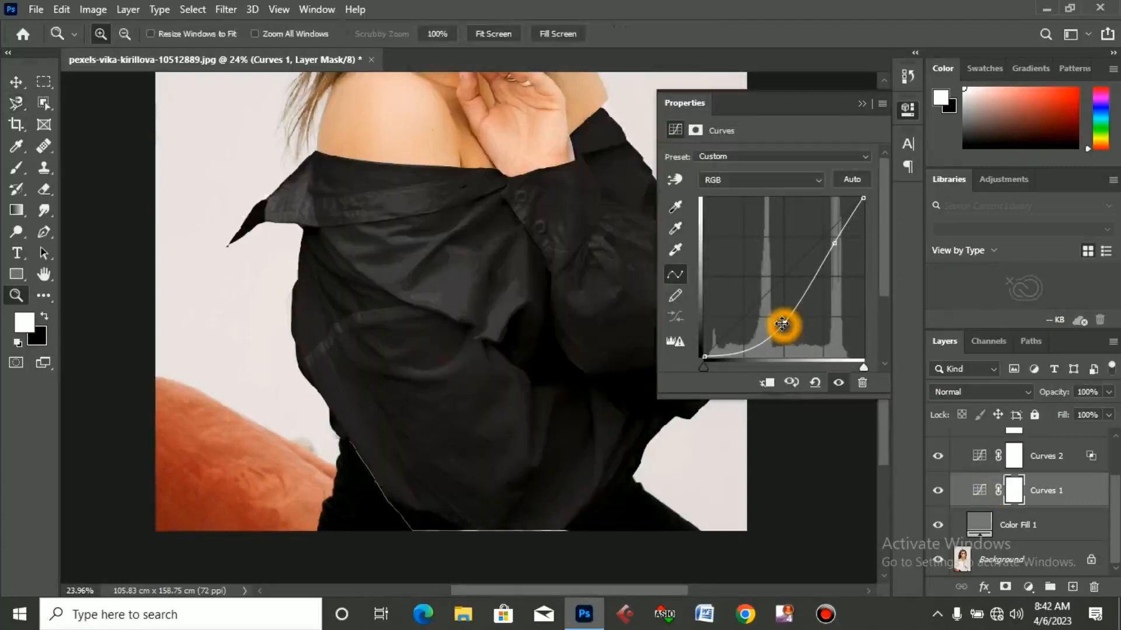
left_click(782, 324)
left_click(863, 102)
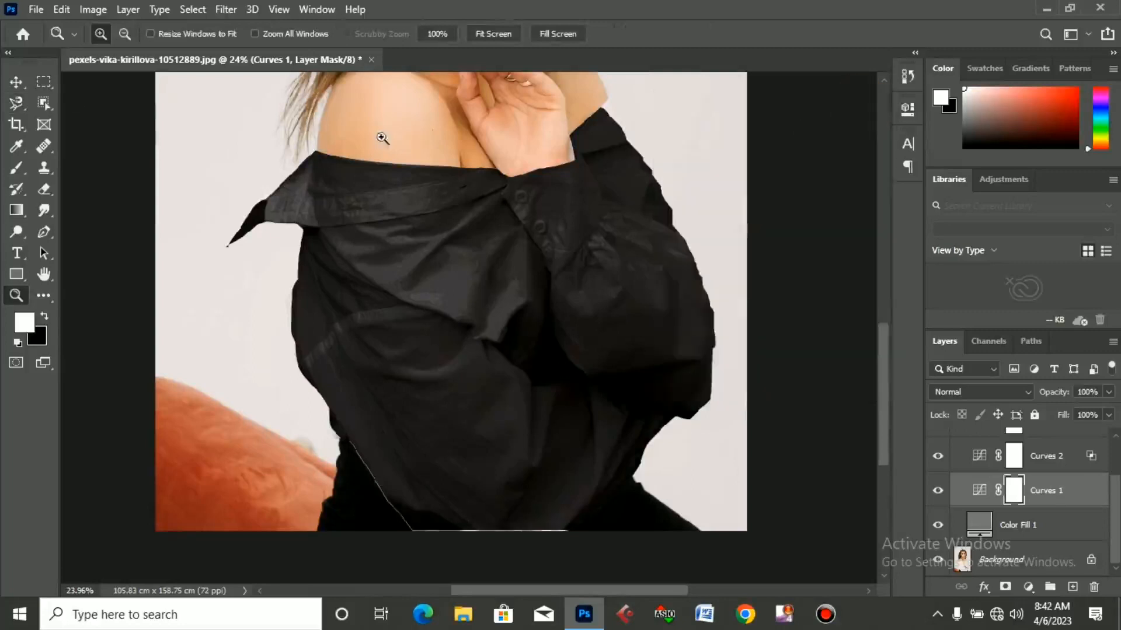
- Undo the last modification of the first Curves layer
left_click(61, 9)
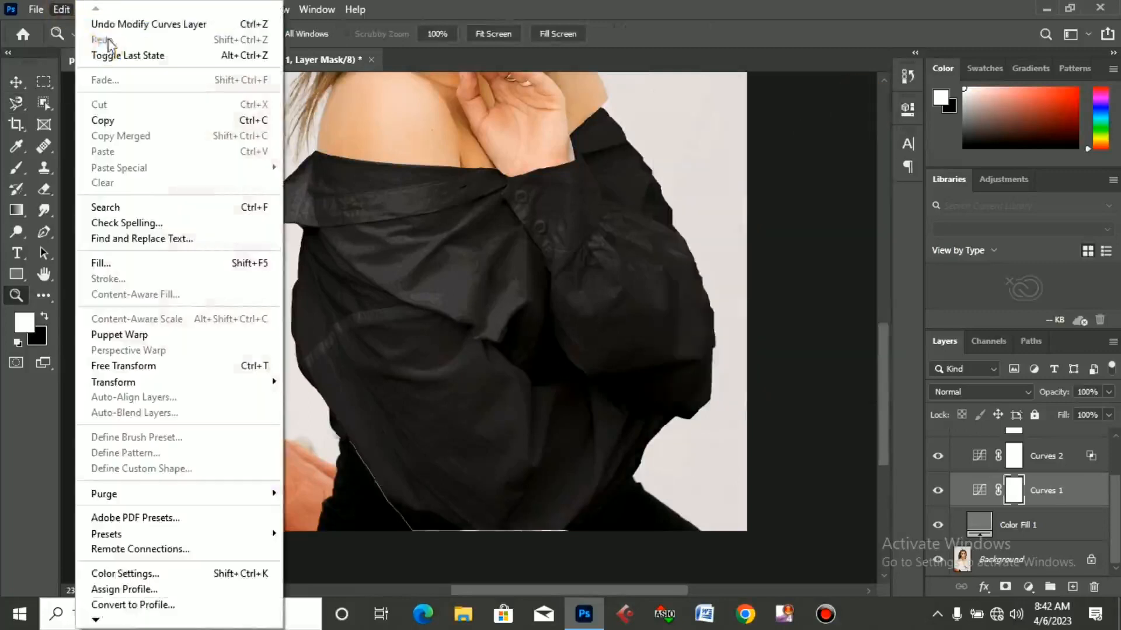
left_click(112, 28)
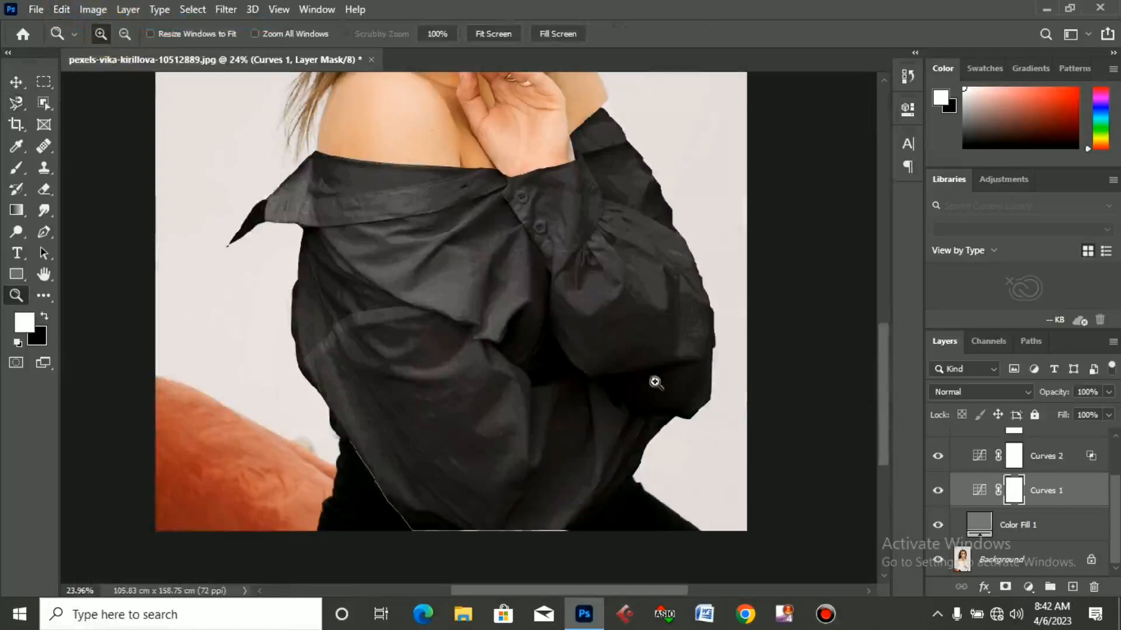
scroll(511, 348, "down", 2)
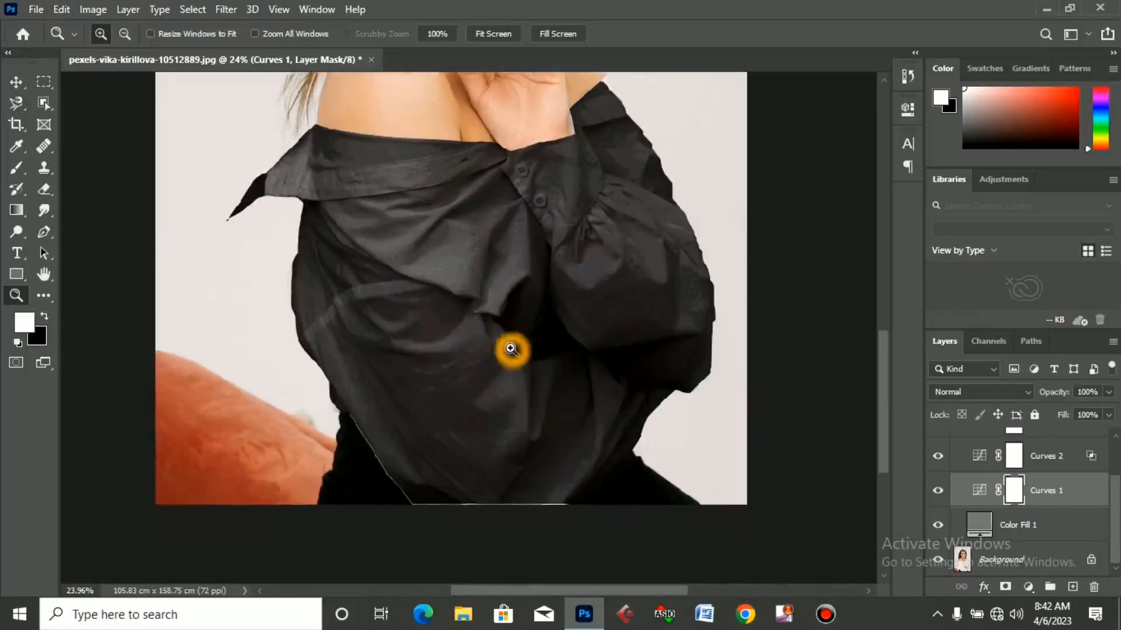
scroll(510, 348, "down", 4)
scroll(527, 253, "up", 4)
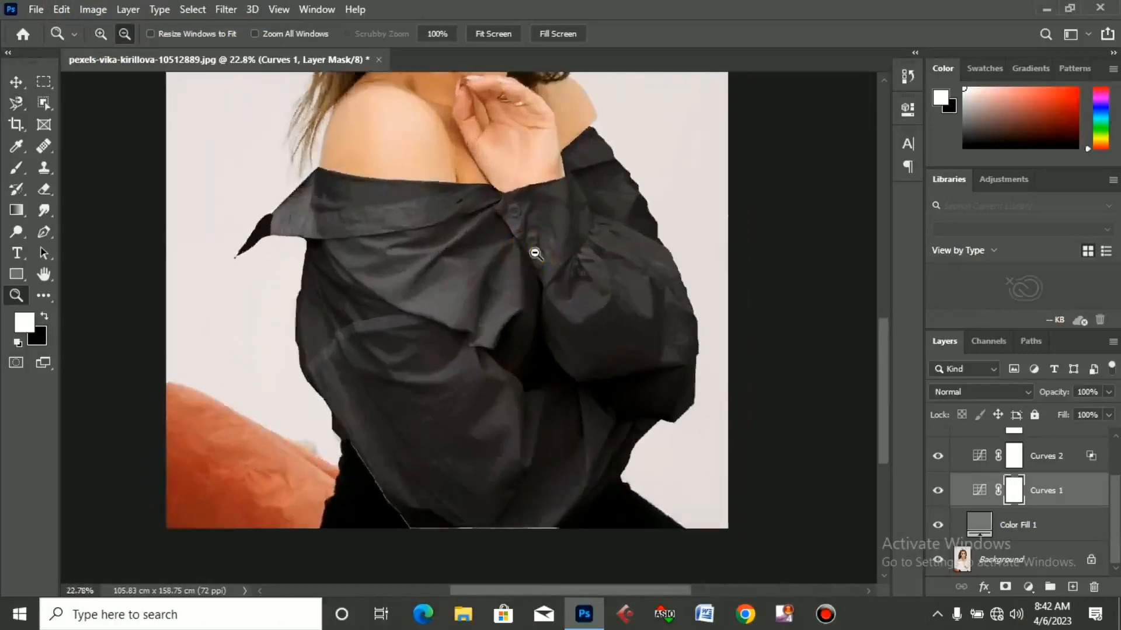
- Examine the recoloured shirt's folds, hem, cuff and shoulder edges up close for gaps in the mask
scroll(535, 253, "up", 2)
left_click(473, 288)
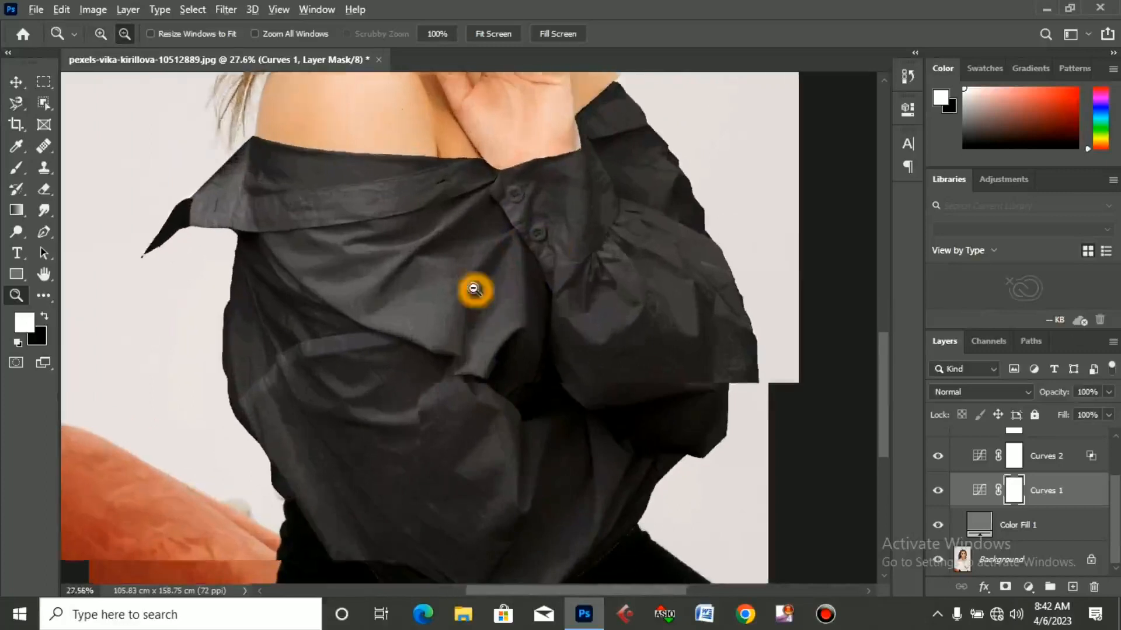
left_click(490, 293, "alt")
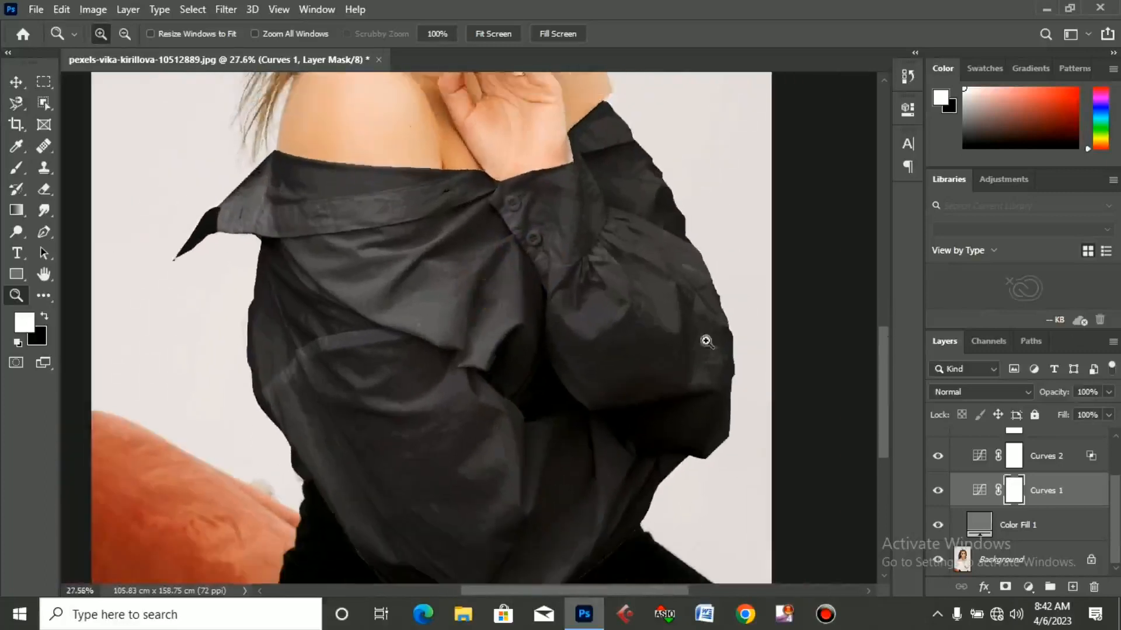
scroll(642, 374, "down", 3)
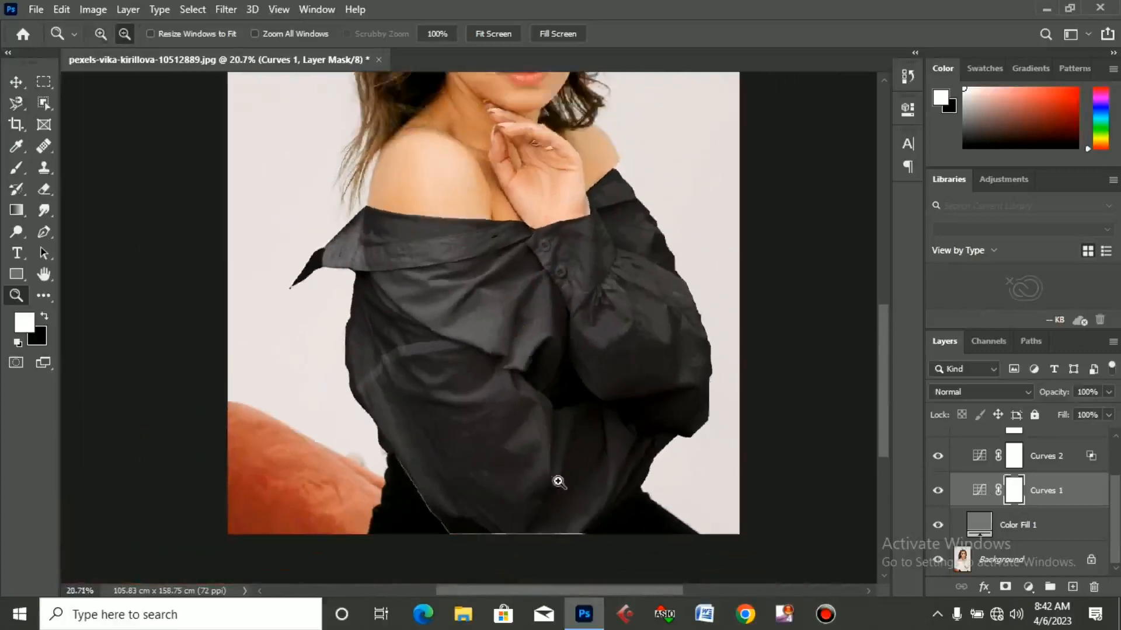
scroll(552, 558, "up", 4)
scroll(508, 513, "up", 1)
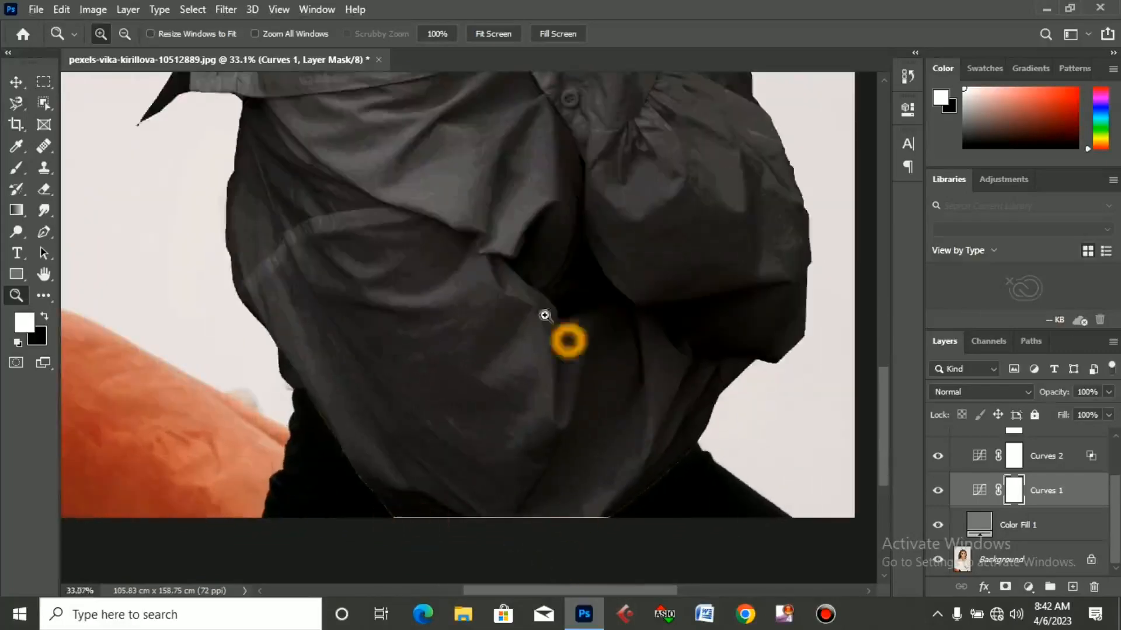
left_click(485, 252, "alt")
left_click(601, 121)
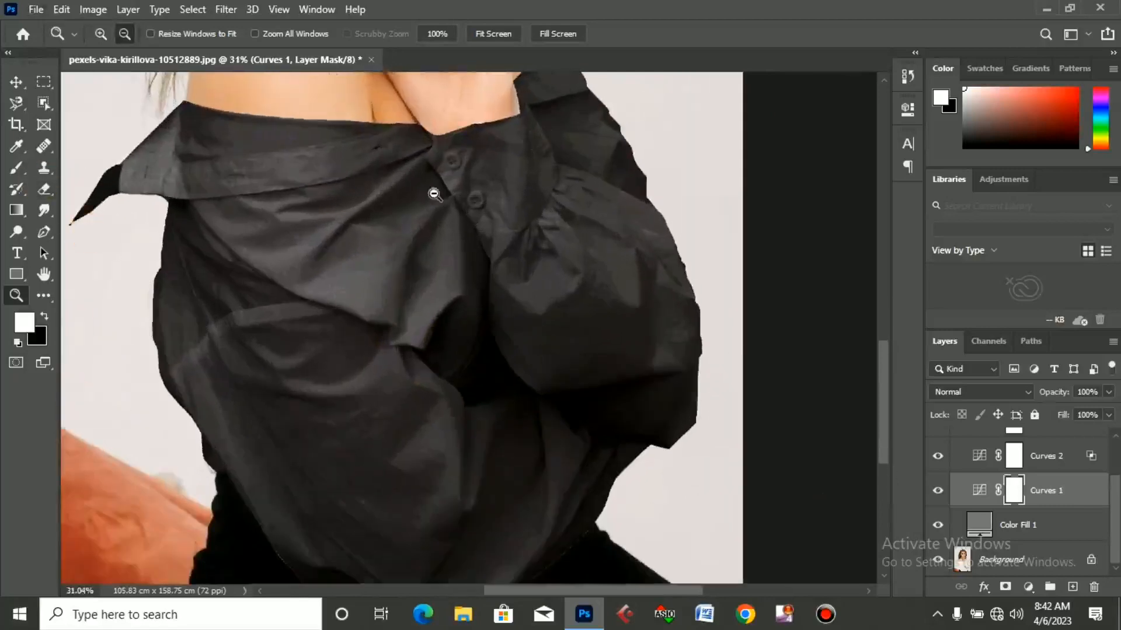
scroll(554, 210, "up", 4)
left_click(578, 173)
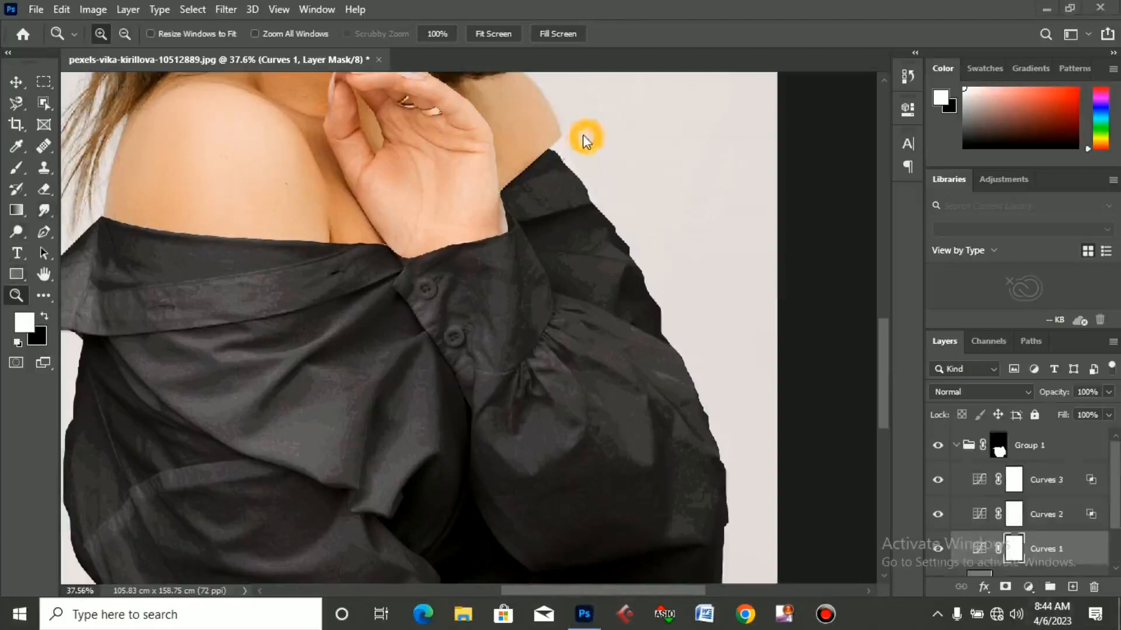
left_click(571, 139)
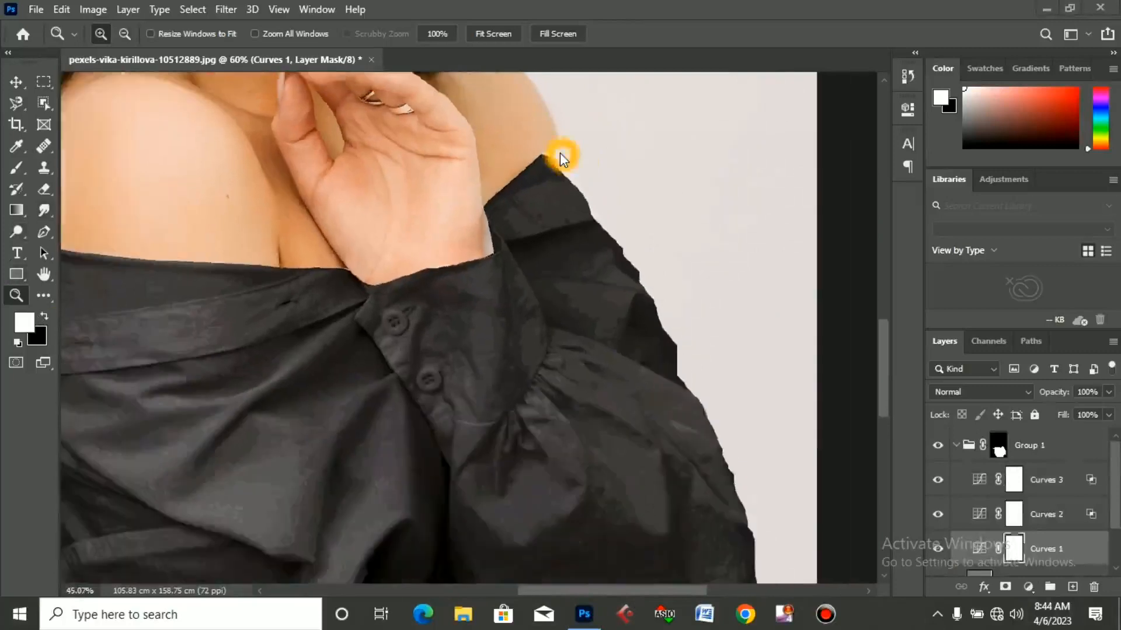
left_click(610, 111, "alt")
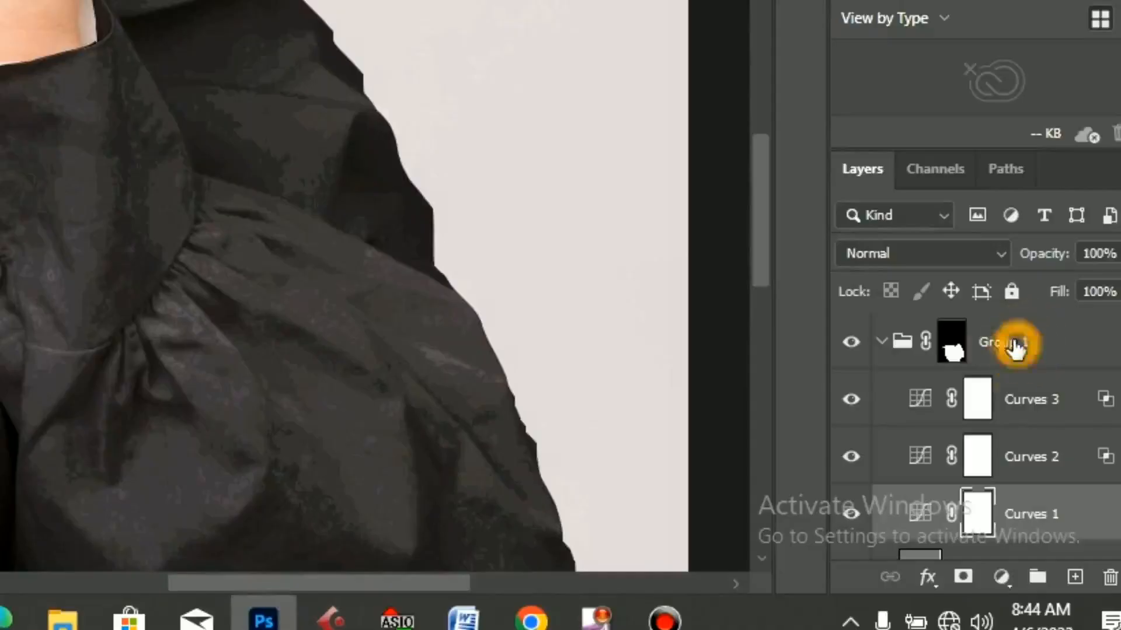
- Target Group 1's layer mask and ready a white Soft Round Pressure Size brush at 28 px and 0% hardness
left_click(1016, 350)
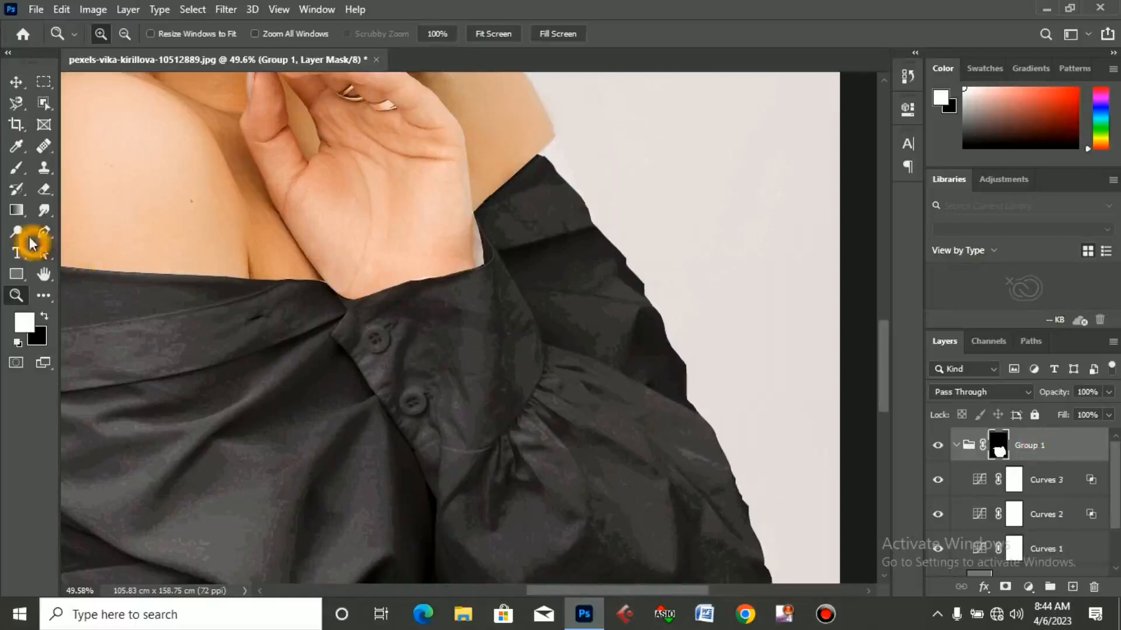
left_click(17, 168)
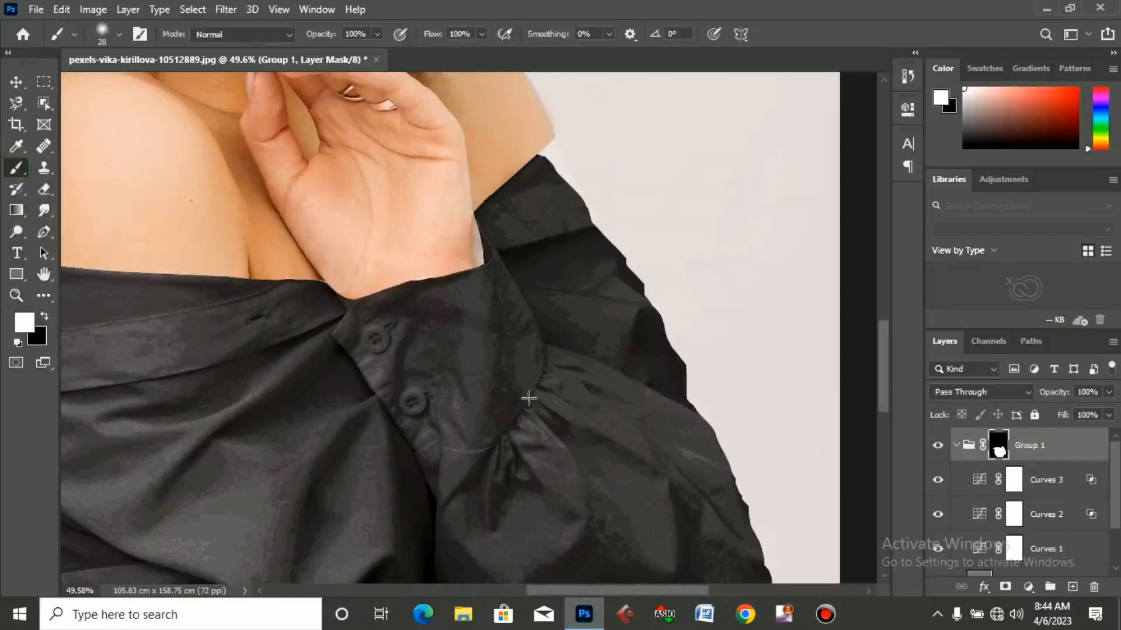
left_click(329, 431)
left_click(226, 497, "alt")
left_click(231, 494, "alt")
left_click(216, 480, "alt")
left_click(213, 478, "alt")
left_click(215, 481, "alt")
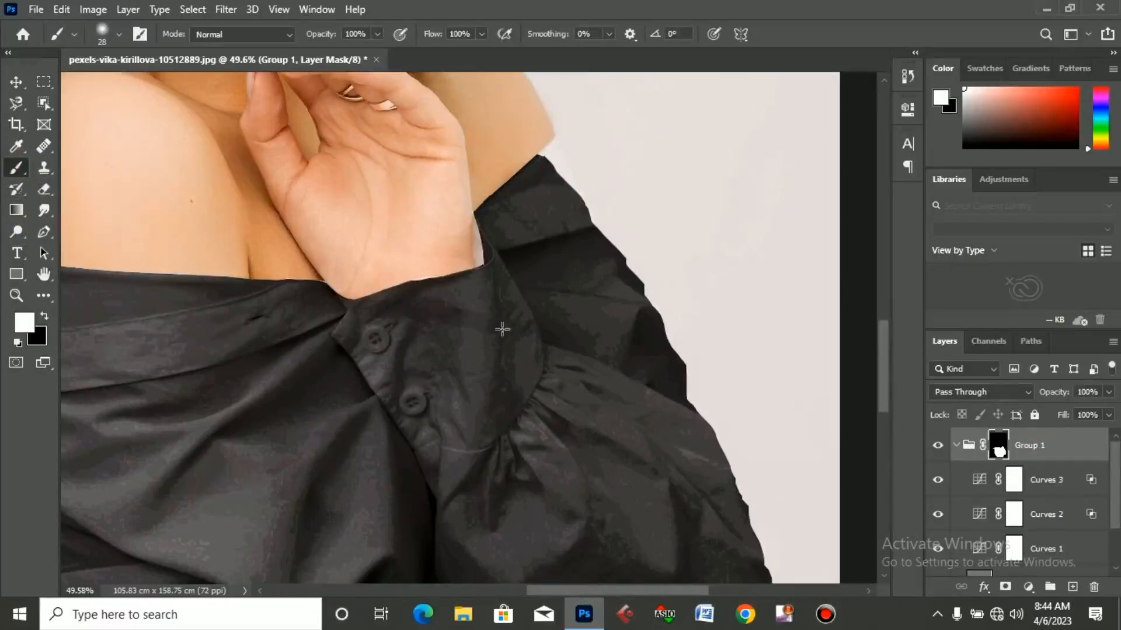
left_click(552, 156)
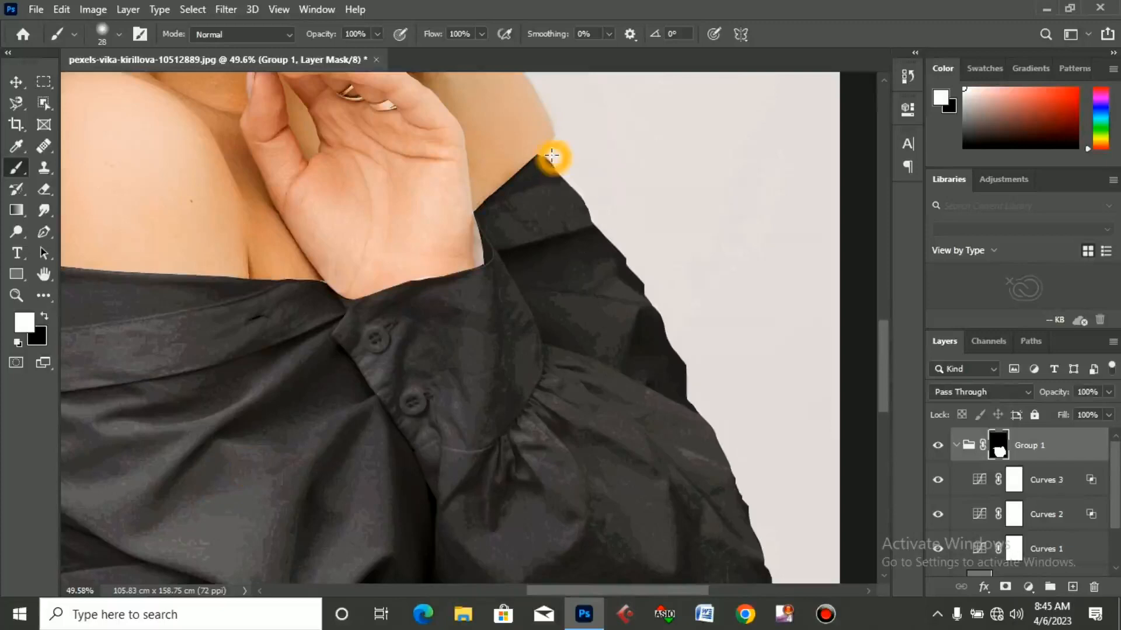
right_click(552, 156)
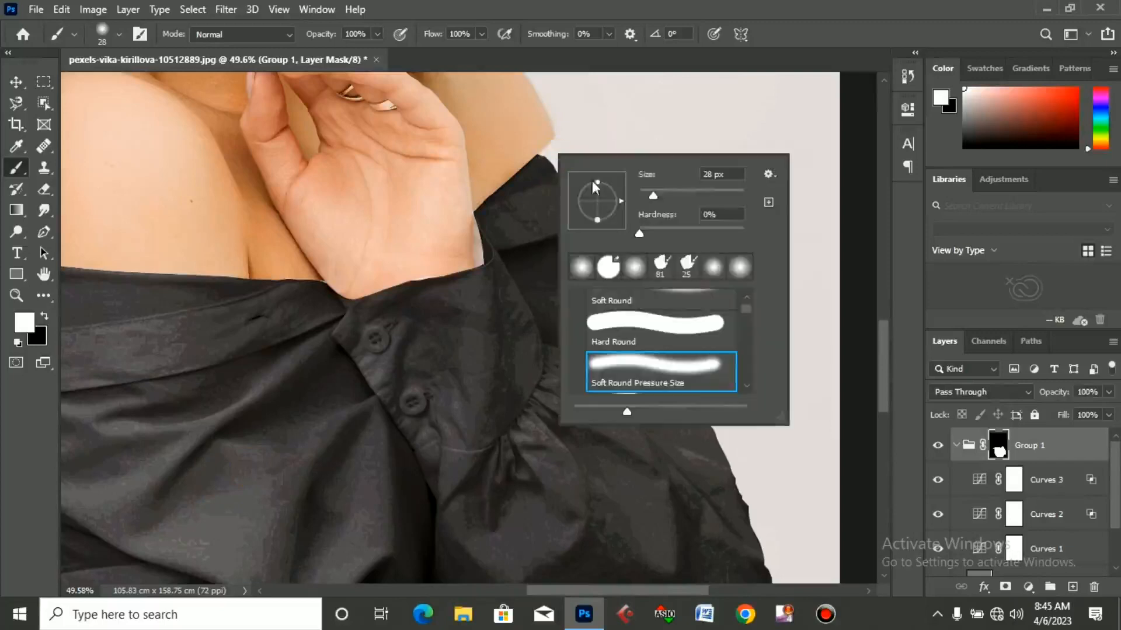
left_click(494, 241)
- Paint white on Group 1's mask to extend the black to the tip of the shirt's shoulder beside the raised hand
left_click(543, 163)
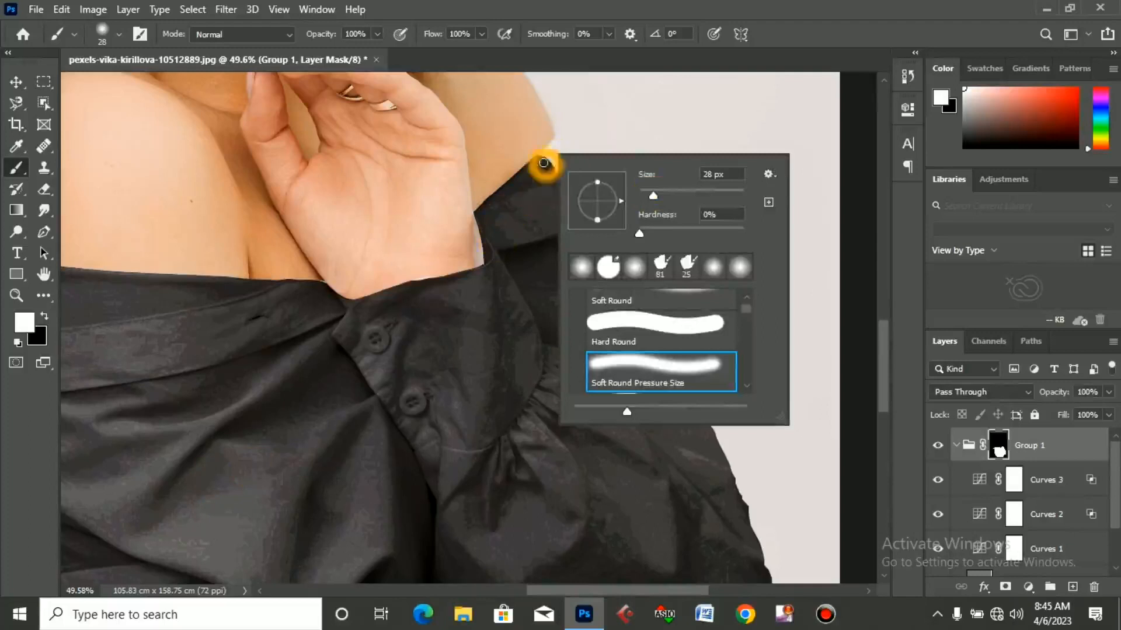
left_click(554, 157)
left_click(565, 177)
left_click(552, 160)
left_click(545, 164)
left_click(543, 160)
left_click(550, 148)
left_click_drag(550, 148, 576, 185)
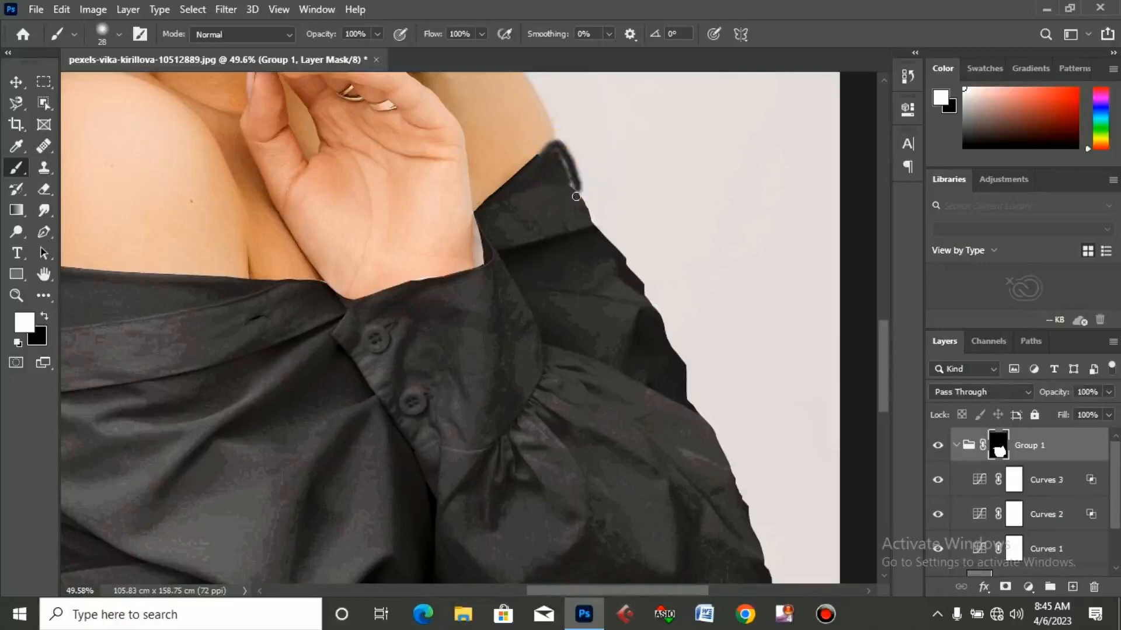
left_click(555, 157)
left_click(533, 169)
left_click_drag(536, 163, 556, 141)
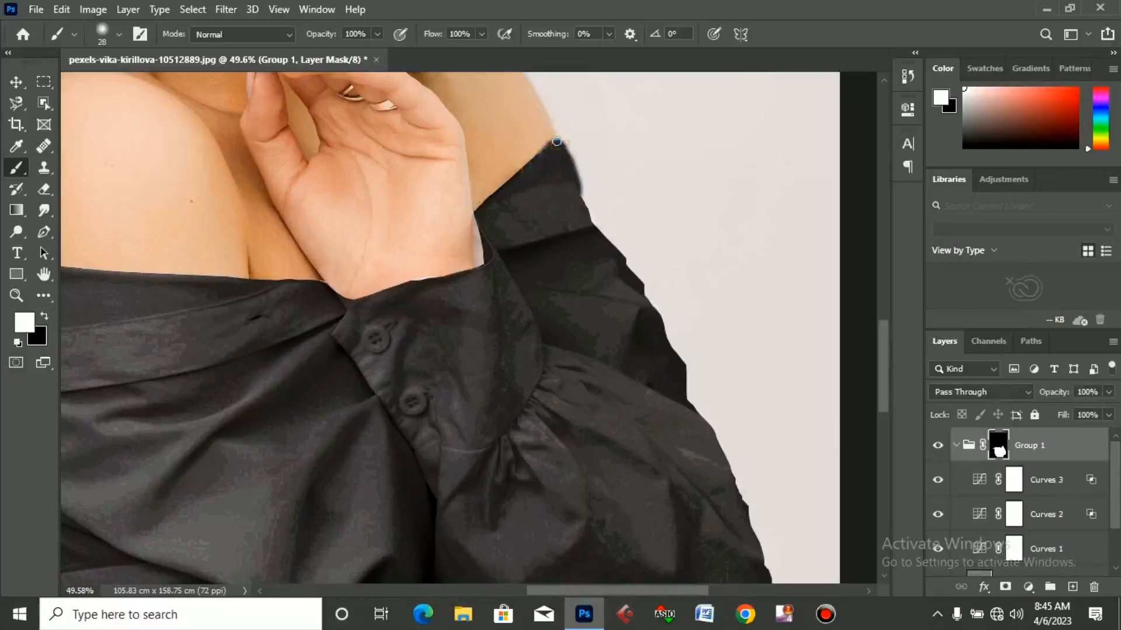
- Trim the paint overspill along the outer shoulder edge of Group 1's mask with a 36 px Eraser
left_click(595, 225)
left_click(45, 190)
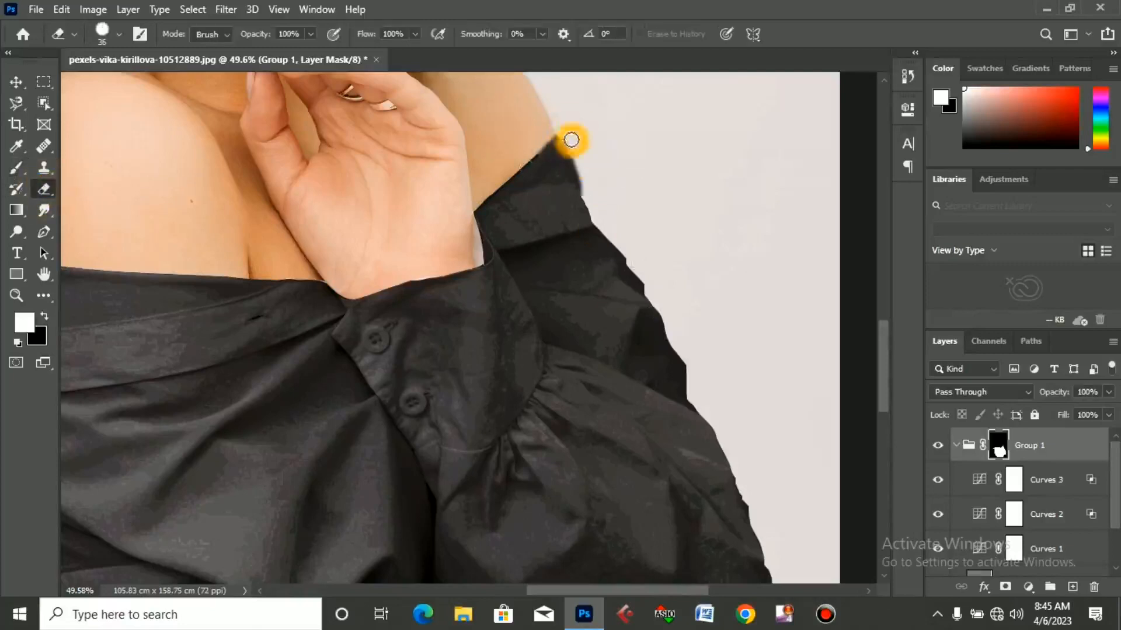
left_click_drag(584, 177, 588, 191)
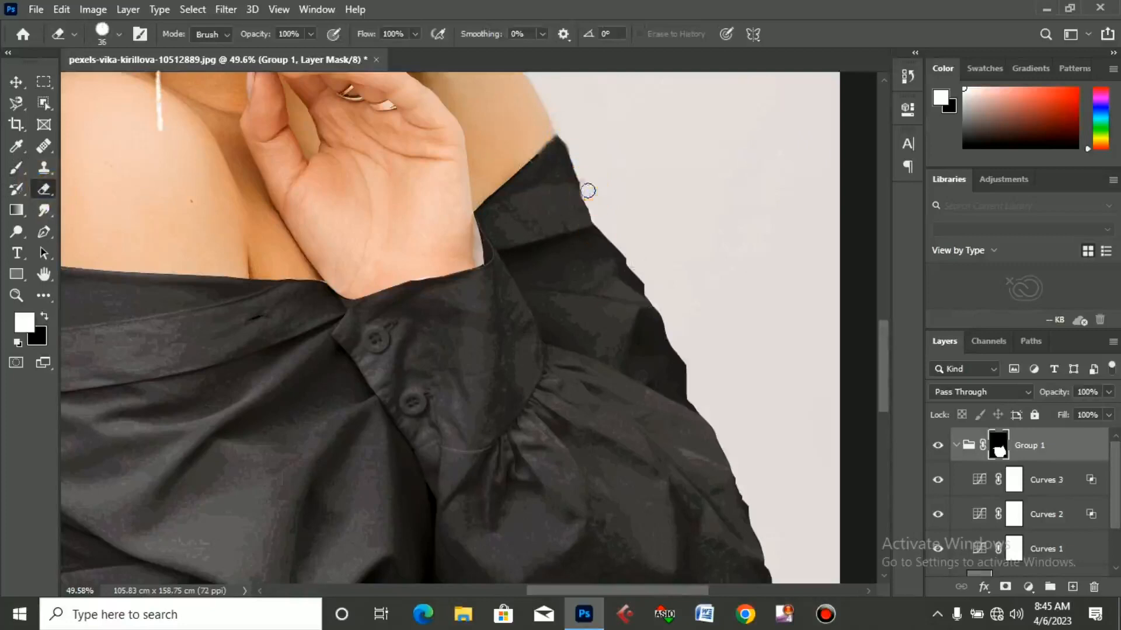
right_click(44, 189)
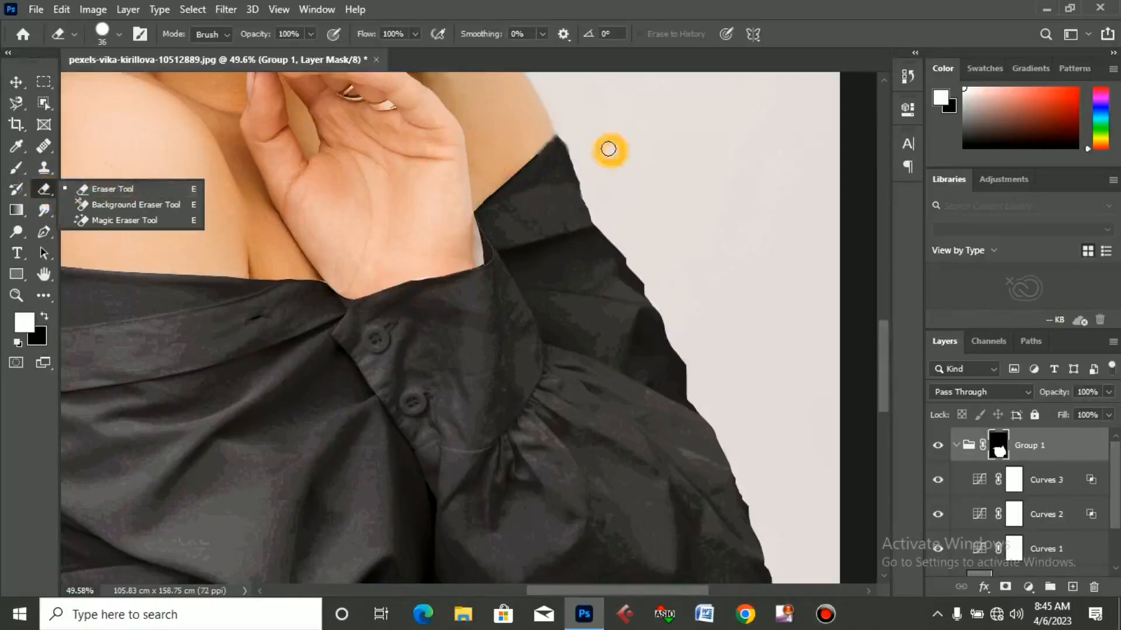
left_click_drag(566, 136, 576, 162)
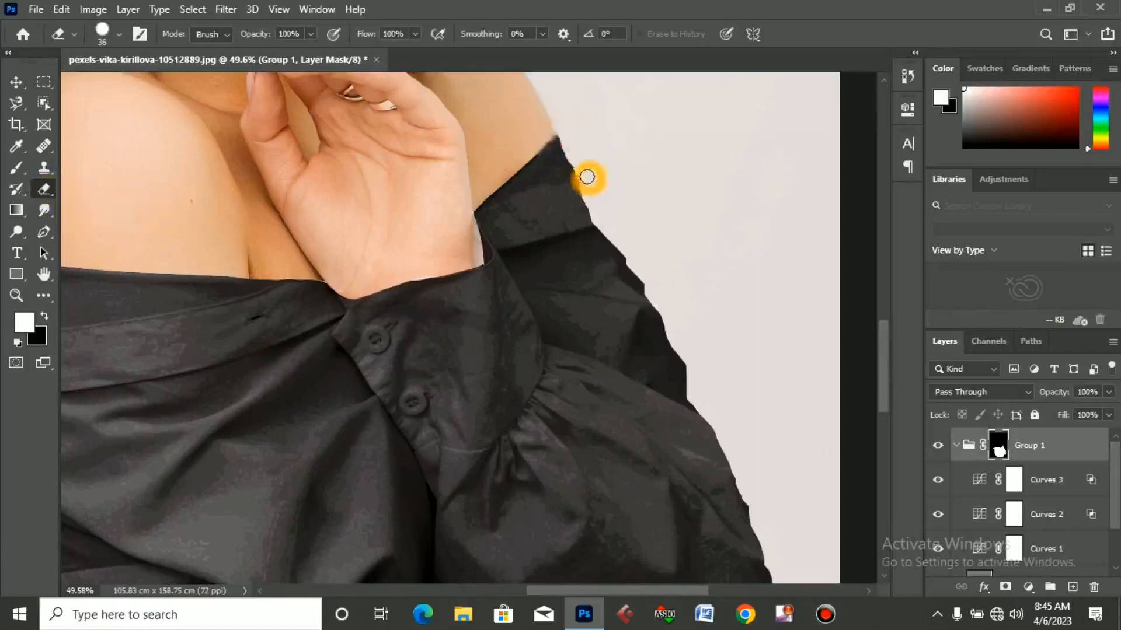
- Brush white on Group 1's mask along the shirt's bottom hem to cover the uncoloured white line at the image edge
scroll(552, 199, "down", 4)
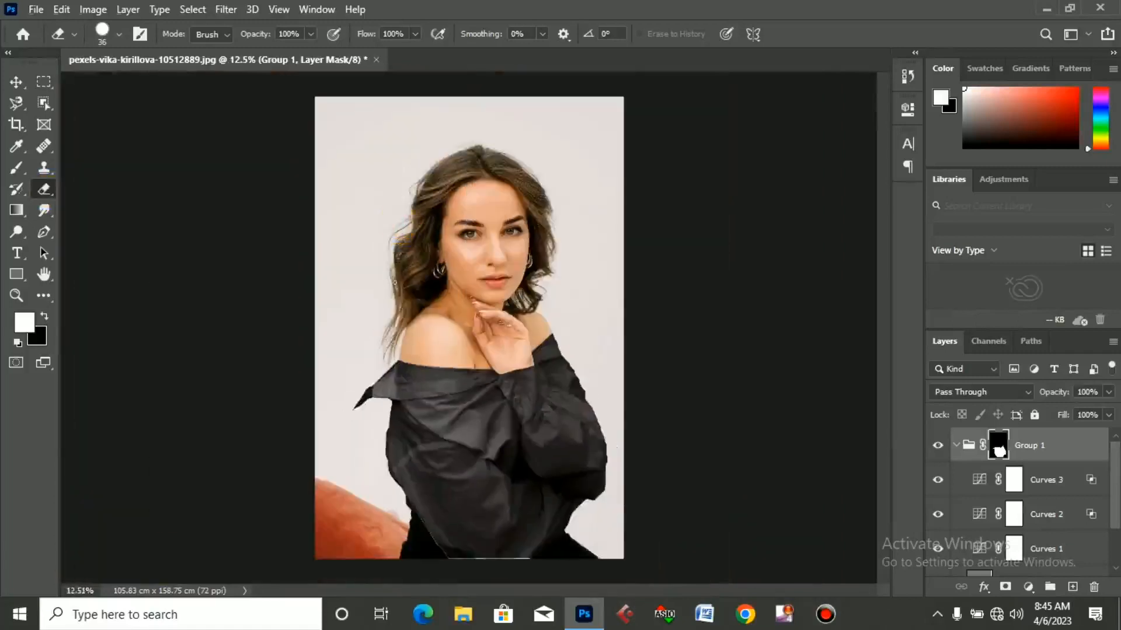
scroll(465, 559, "up", 3)
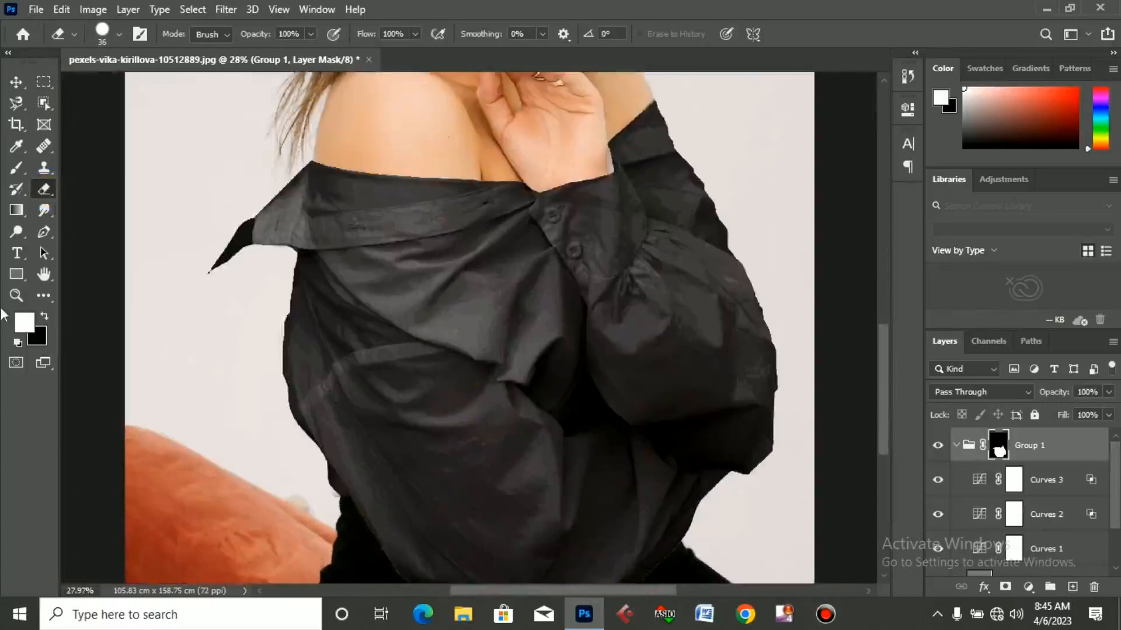
left_click(16, 172)
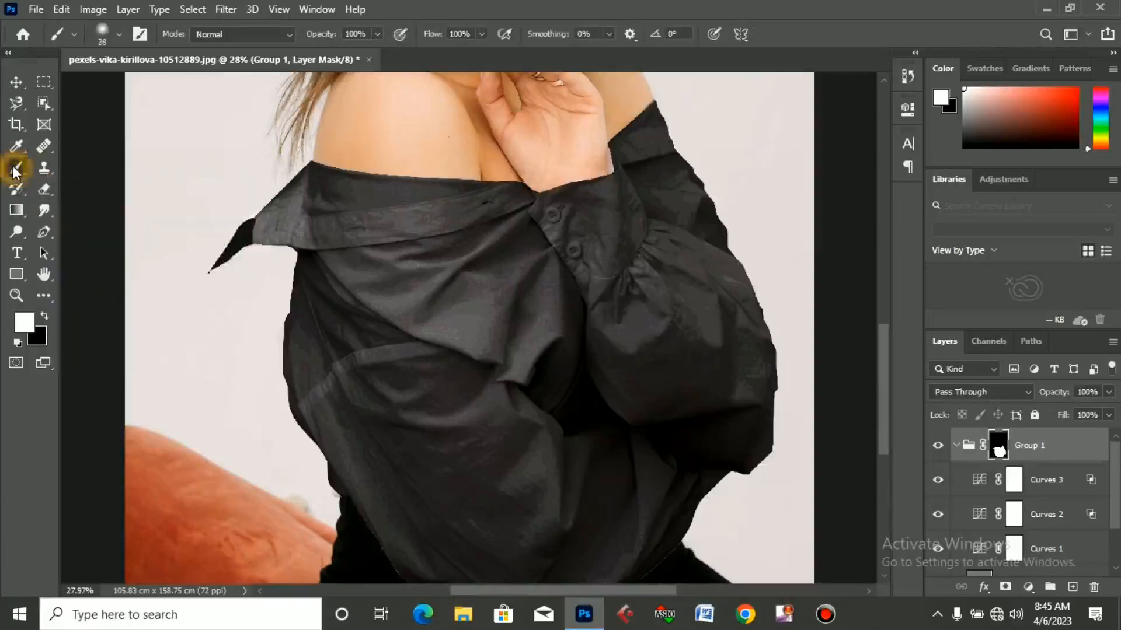
scroll(490, 430, "down", 7)
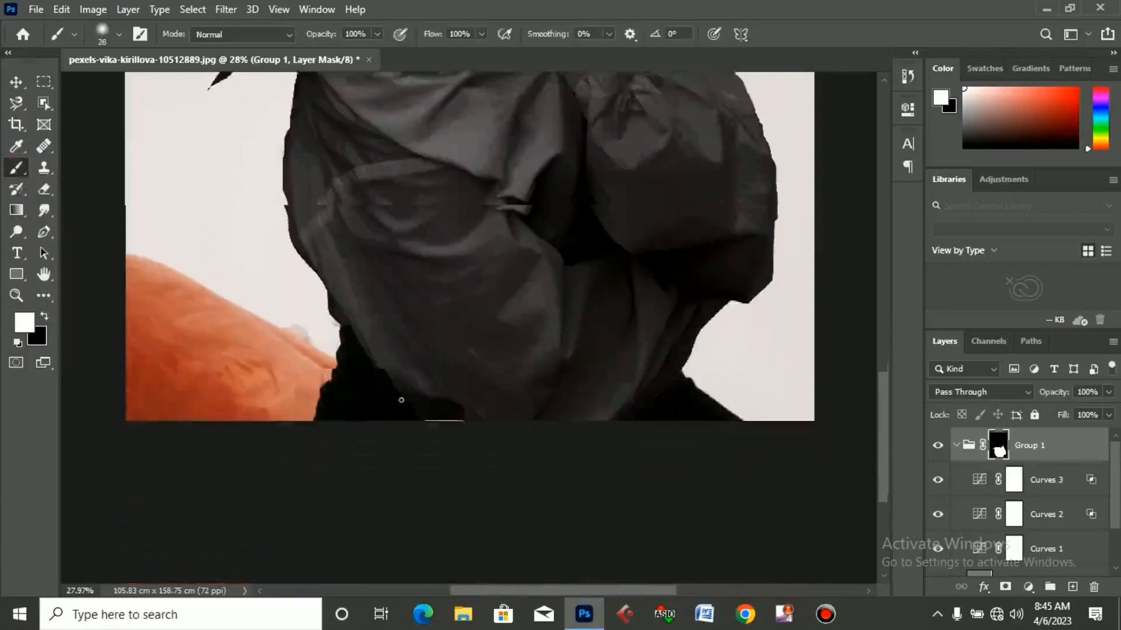
left_click(458, 393, "alt")
scroll(470, 350, "up", 10)
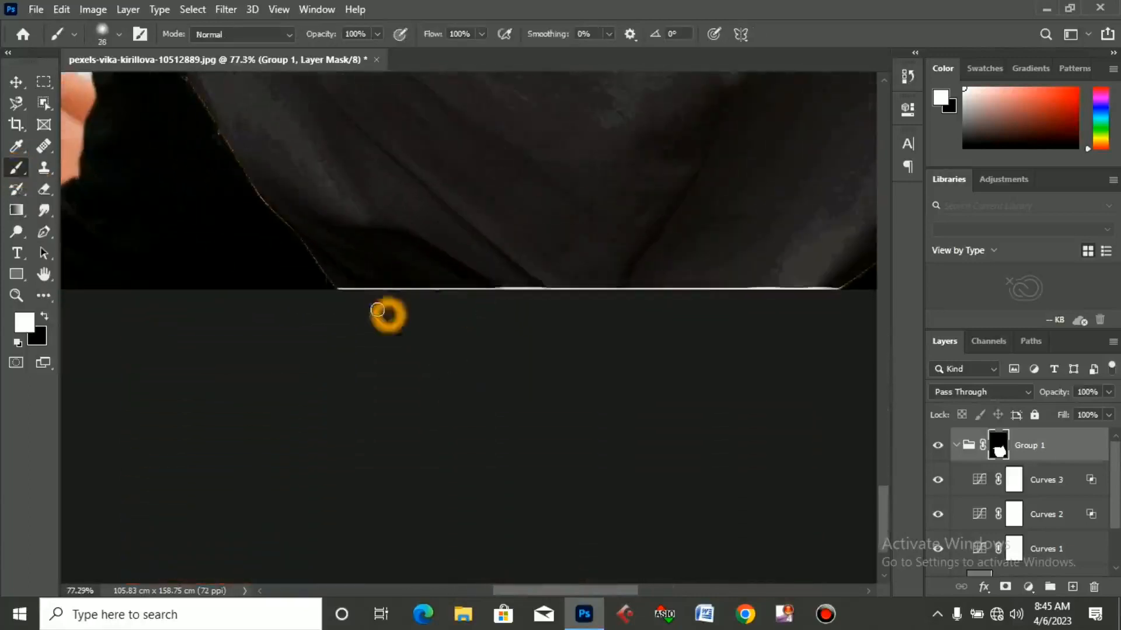
left_click_drag(340, 289, 465, 295)
left_click_drag(396, 298, 446, 292)
left_click_drag(365, 290, 543, 286)
left_click_drag(497, 298, 590, 292)
left_click_drag(546, 295, 838, 287)
- Enlarge the brush to 69 px and paint over the thin light outline between the shirt's left hem and the trousers
left_click_drag(300, 232, 248, 187)
right_click(240, 143)
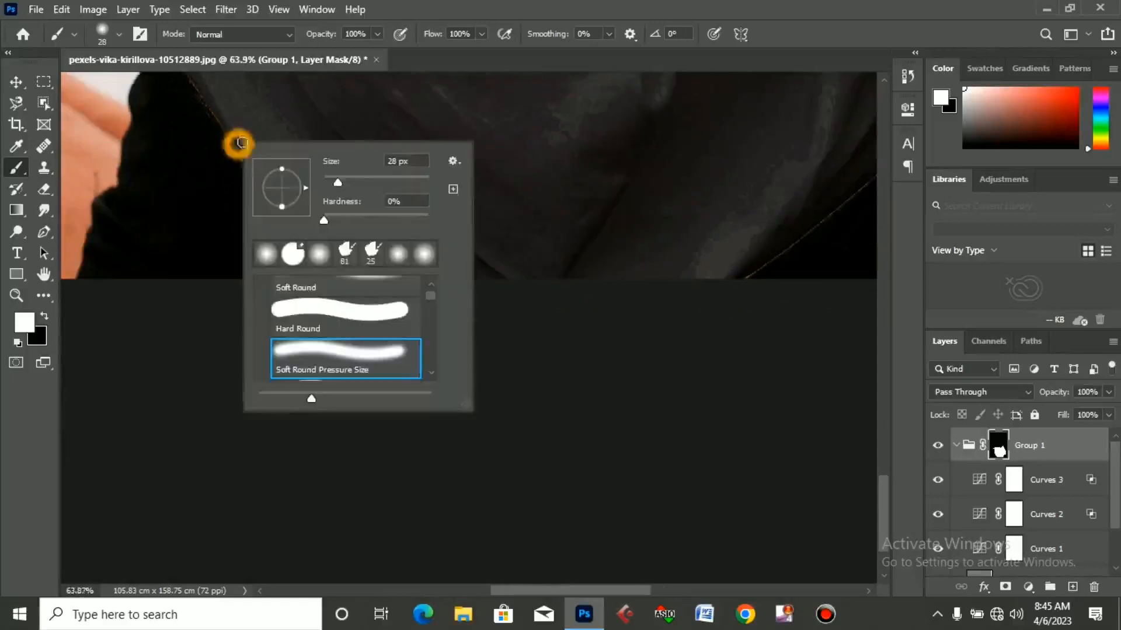
left_click(356, 177)
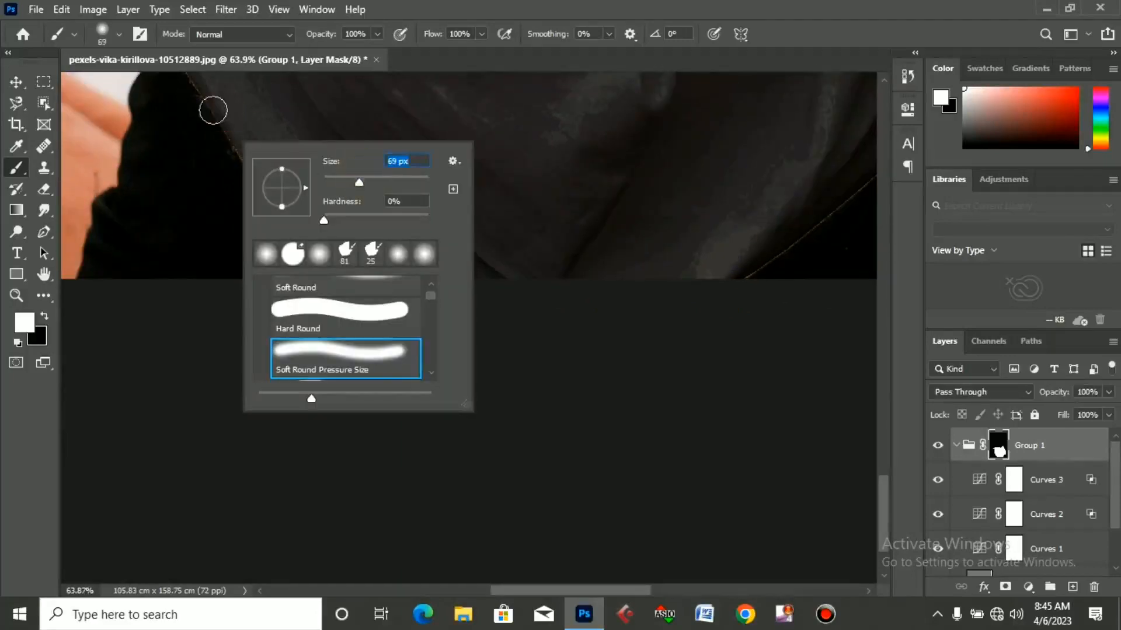
left_click(215, 116)
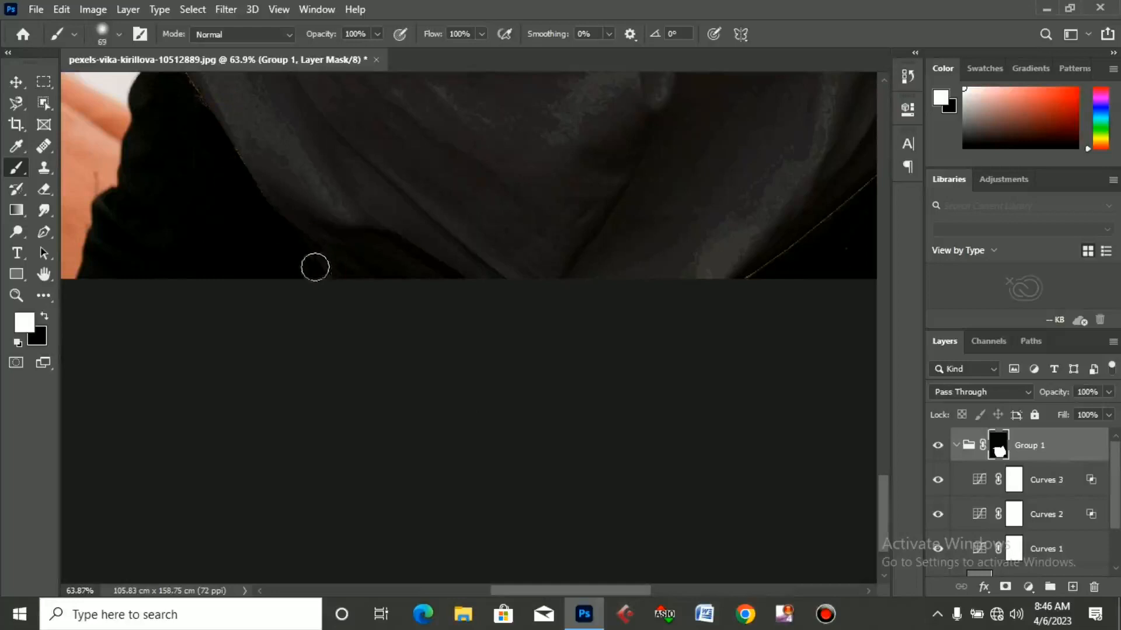
scroll(315, 268, "up", 3)
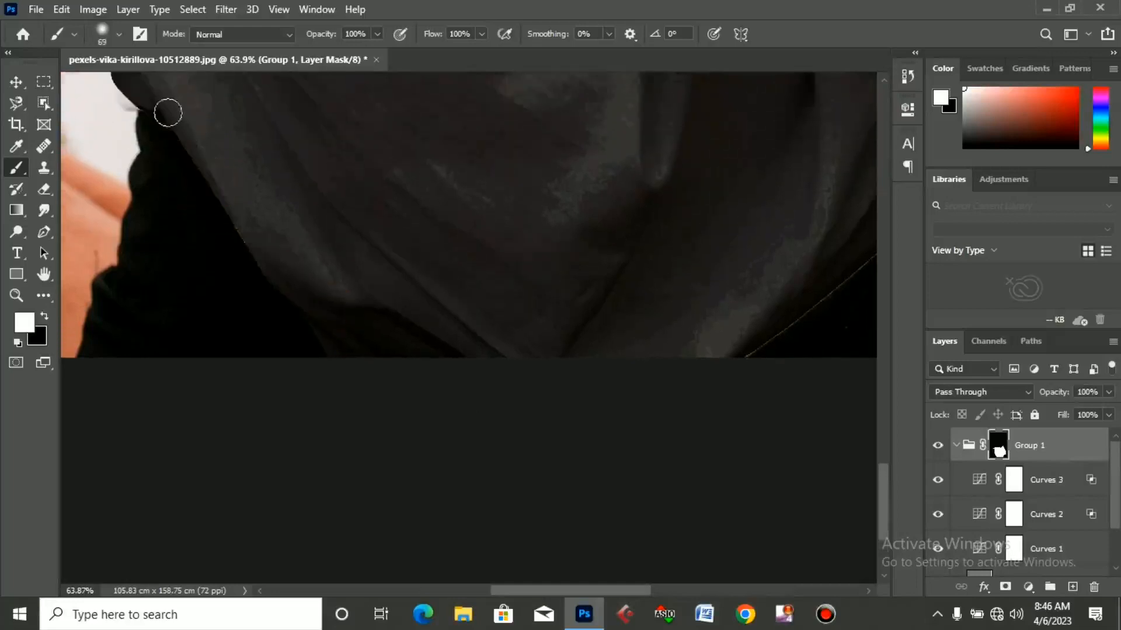
- Review the black shirt in the whole portrait and up close, checking the collar, sleeve and hem
scroll(283, 177, "down", 3)
scroll(502, 275, "down", 3)
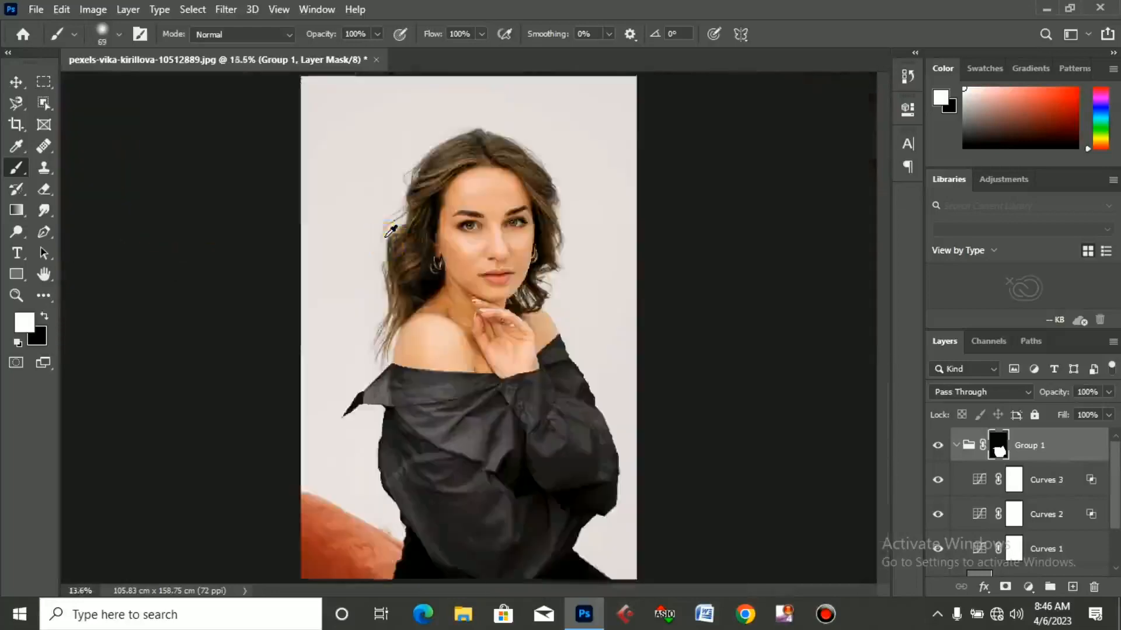
left_click(387, 240, "alt")
scroll(565, 382, "up", 2)
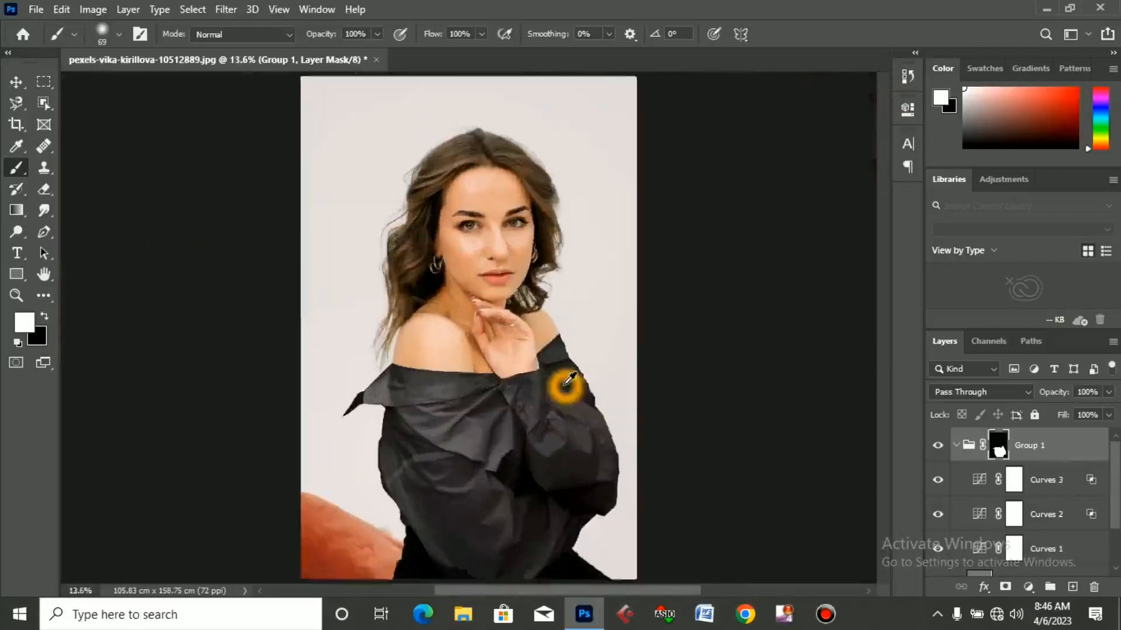
scroll(584, 443, "down", 3)
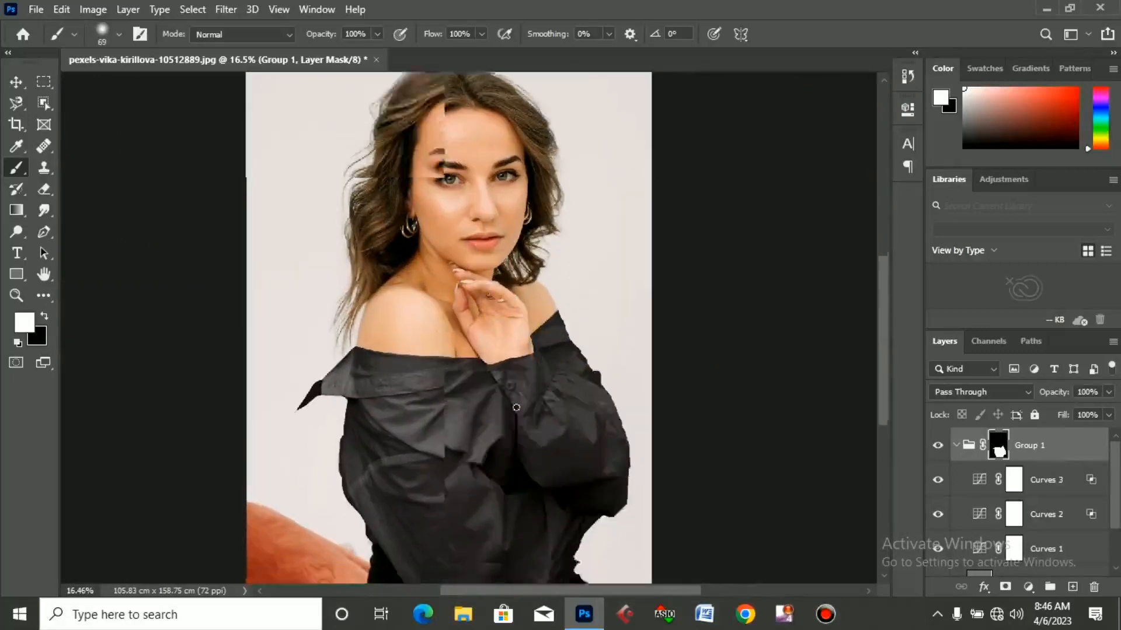
scroll(572, 373, "down", 1)
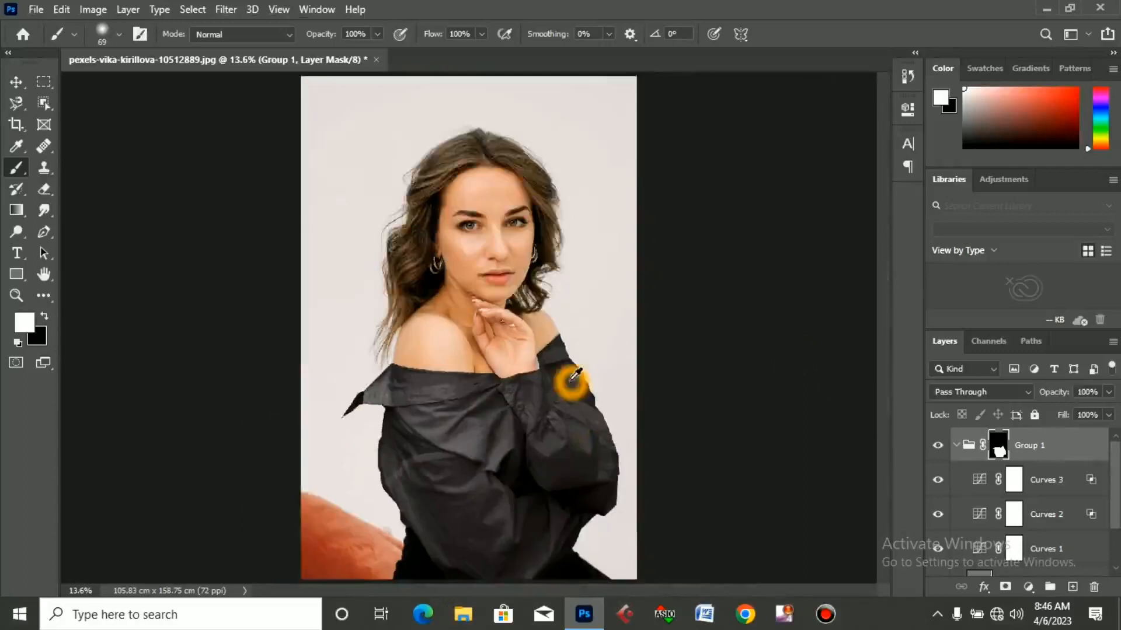
scroll(569, 397, "up", 3)
scroll(510, 384, "down", 10)
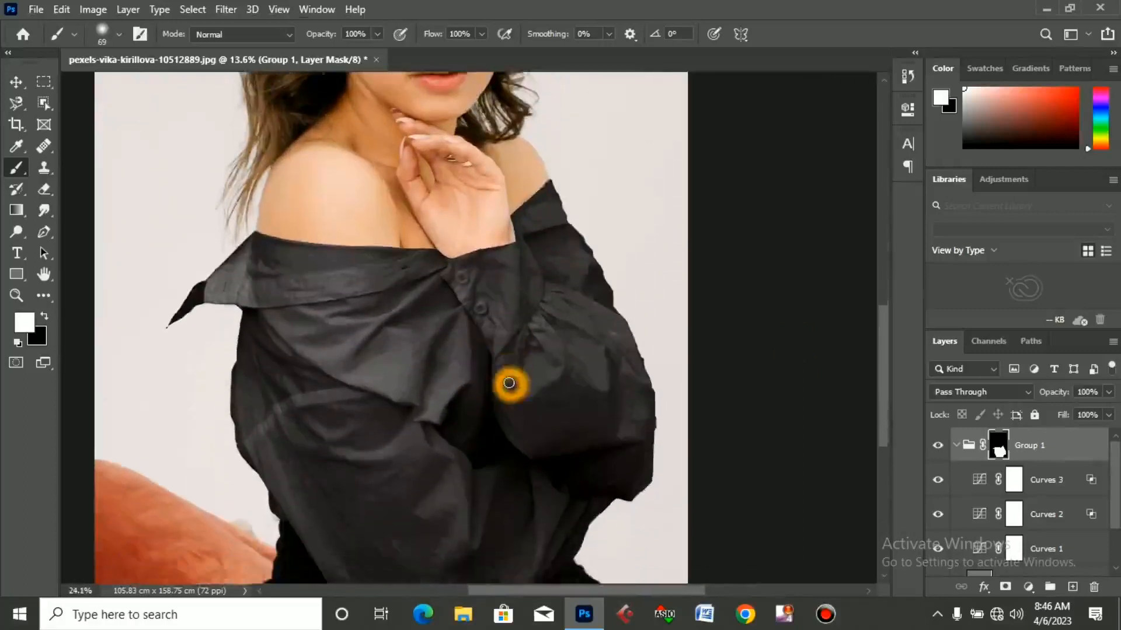
scroll(492, 325, "down", 2)
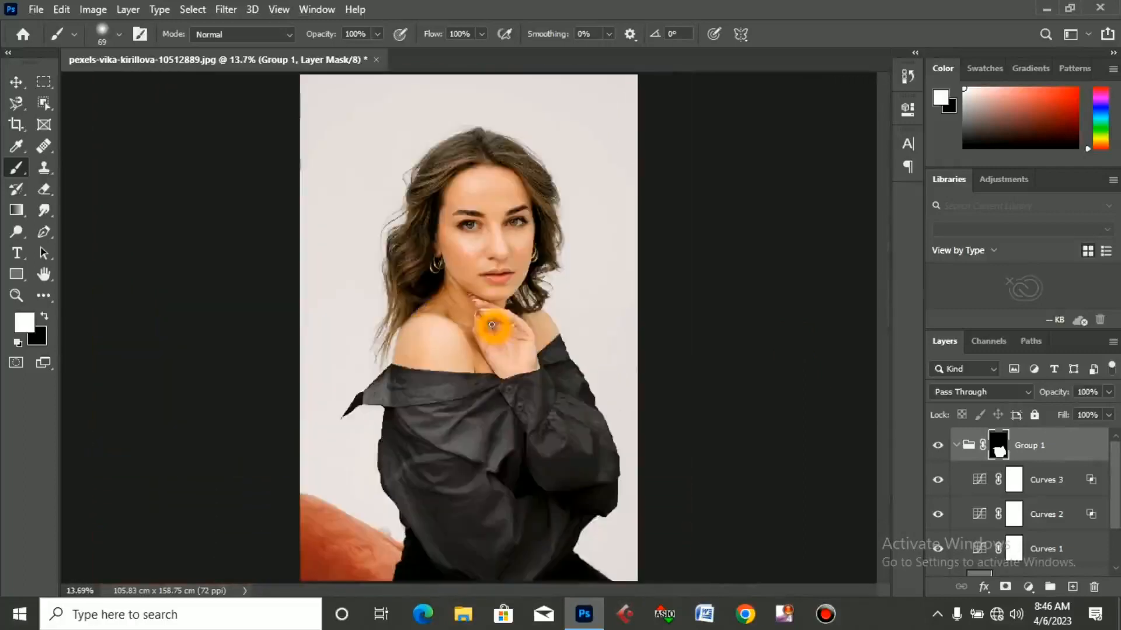
left_click(492, 397)
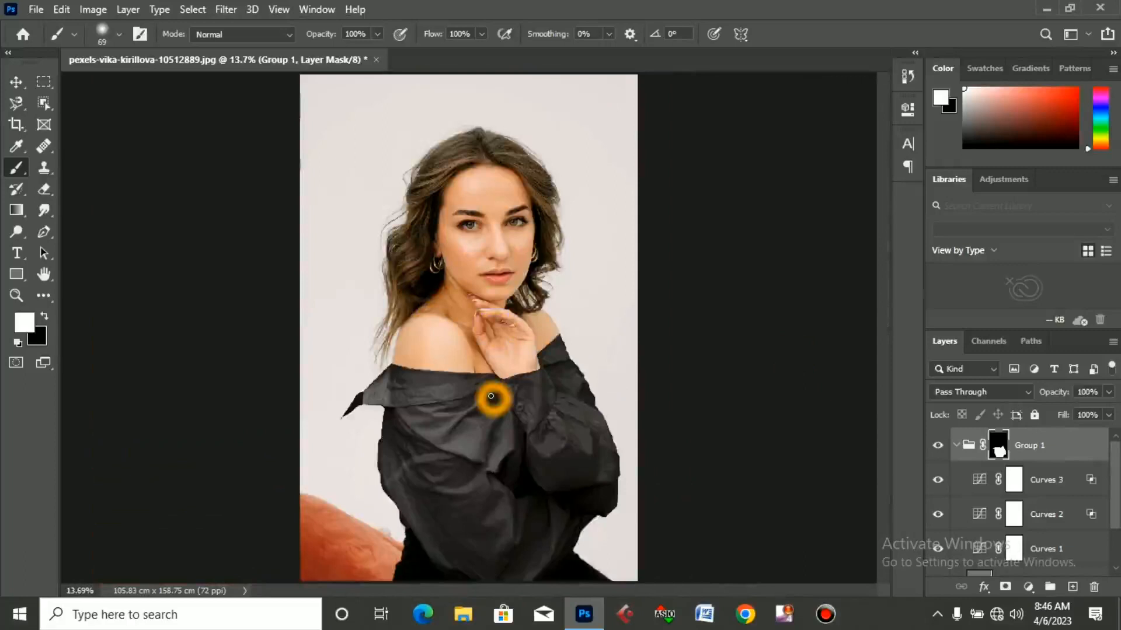
scroll(528, 470, "up", 3)
scroll(531, 467, "down", 3)
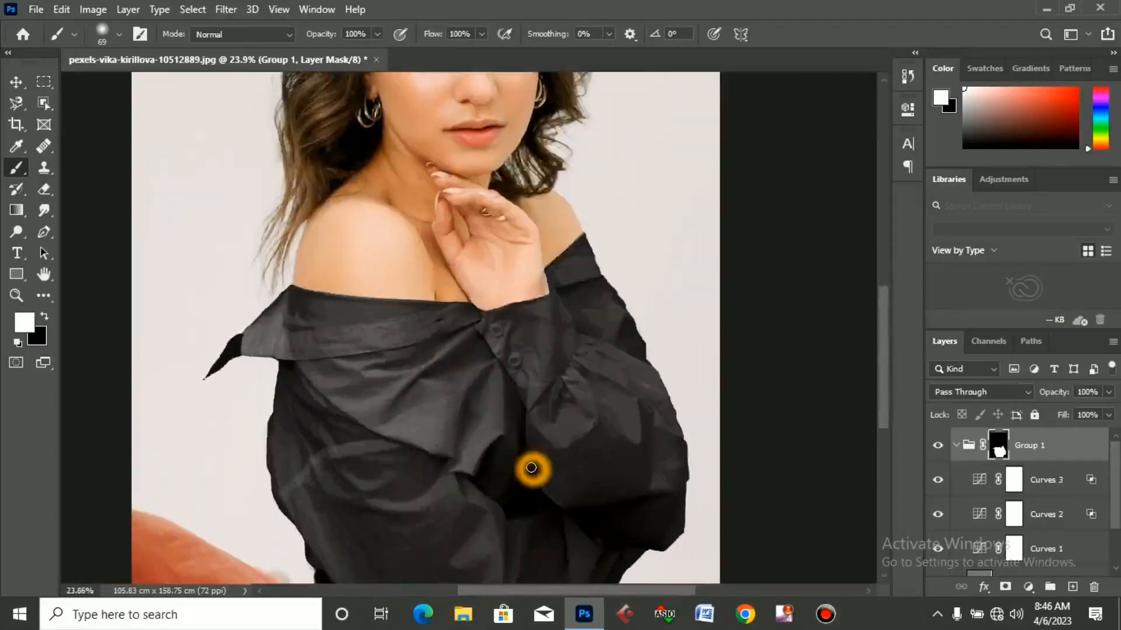
scroll(531, 466, "down", 1)
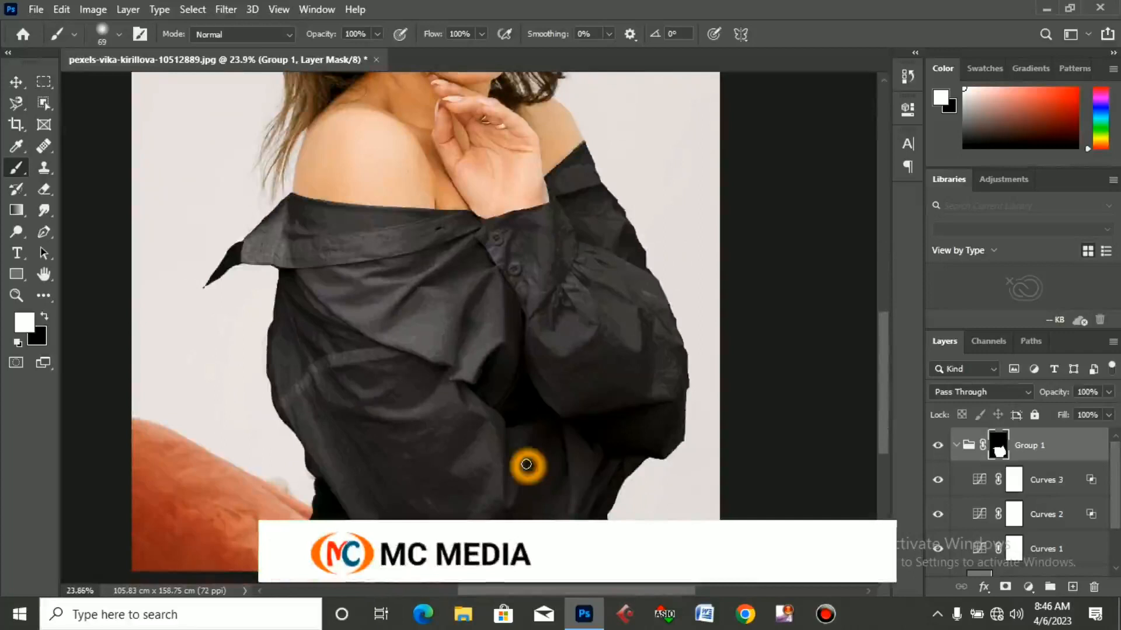